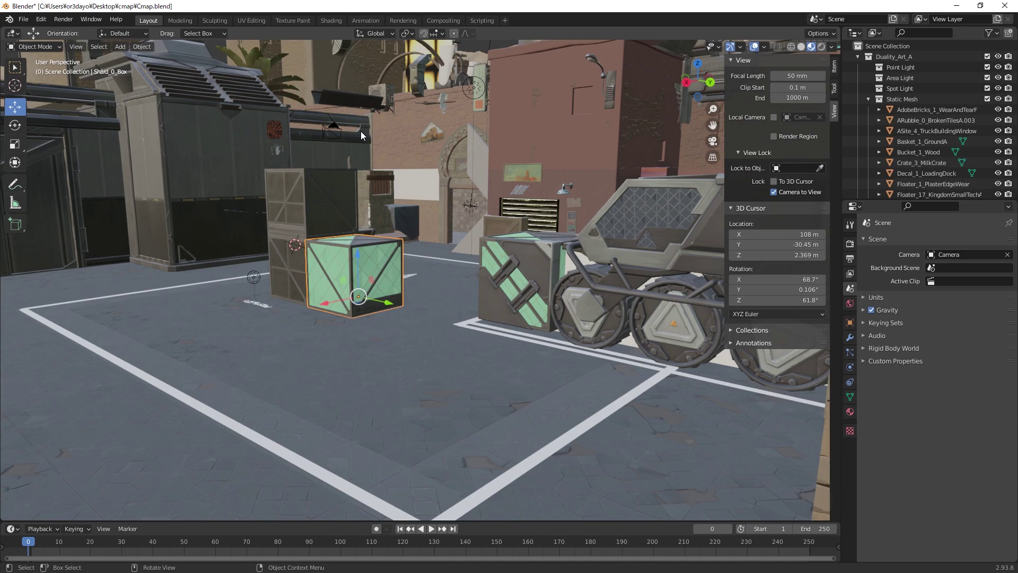
# - Orbit and zoom around the imported Valorant map, closing in on a roof surface
pyautogui.moveTo(398, 146)
pyautogui.mouseDown(button='middle')
pyautogui.moveTo(431, 168)
pyautogui.moveTo(223, 230)
pyautogui.moveTo(434, 190)
pyautogui.moveTo(368, 208)
pyautogui.moveTo(498, 217)
pyautogui.moveTo(240, 321)
pyautogui.moveTo(344, 275)
pyautogui.mouseUp(button='middle')
pyautogui.scroll(5, 393, 317)
pyautogui.scroll(3, 390, 314)
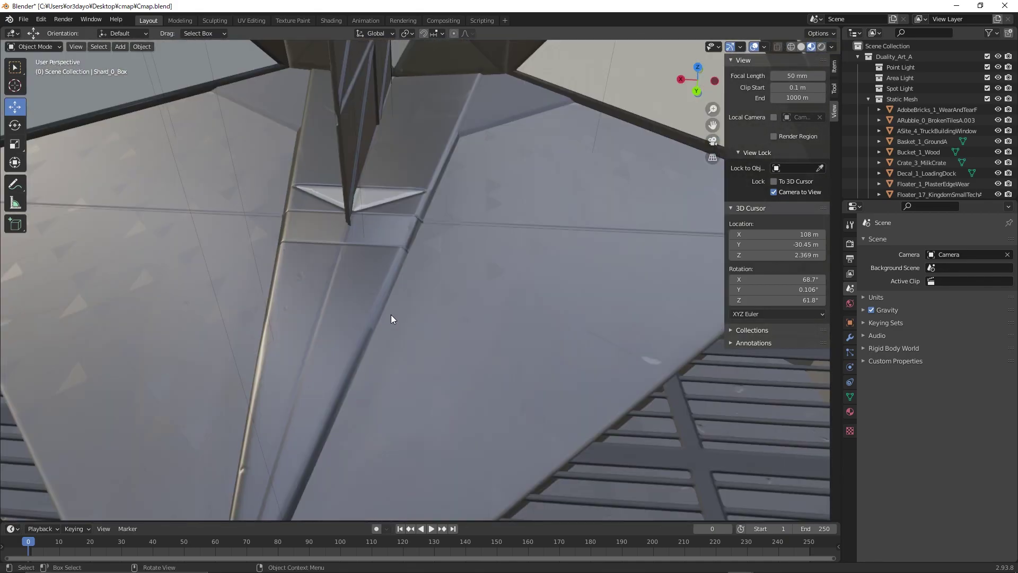
pyautogui.moveTo(390, 314); pyautogui.dragTo(409, 234, button='middle')
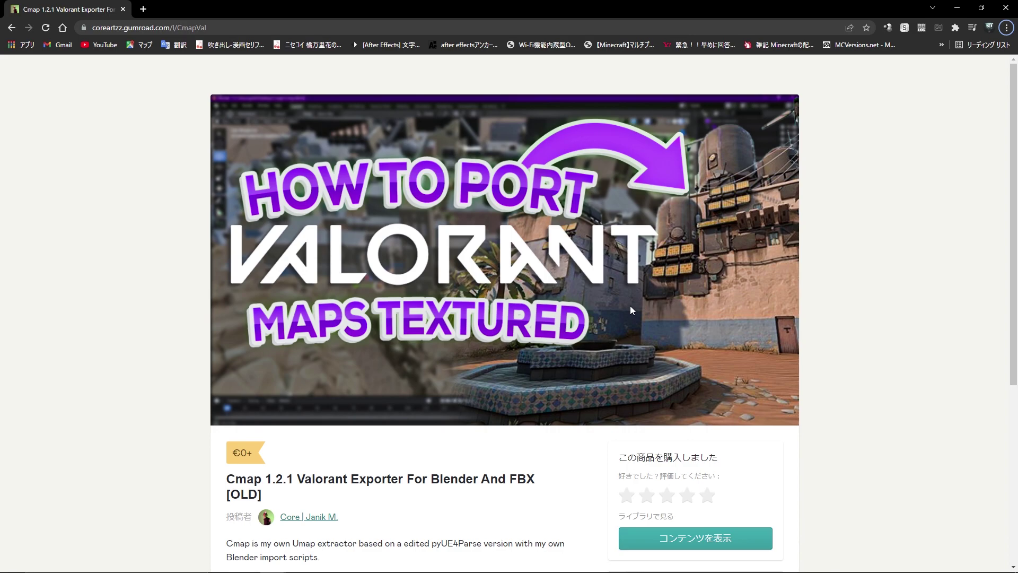
pyautogui.scroll(-3, 674, 296)
pyautogui.scroll(3, 684, 326)
pyautogui.scroll(-1, 417, 317)
pyautogui.scroll(-3, 583, 345)
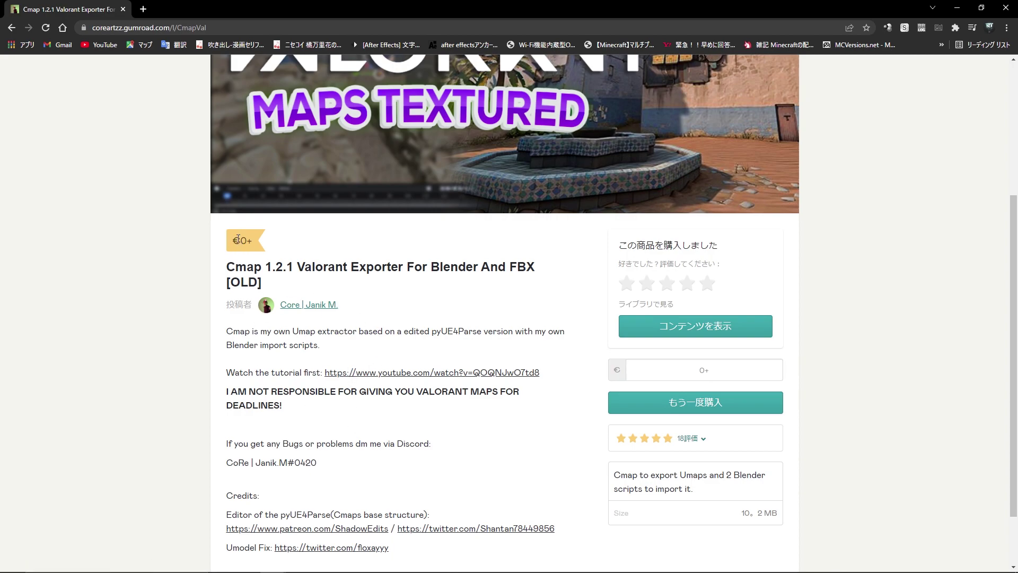
pyautogui.moveTo(233, 242); pyautogui.dragTo(268, 242)
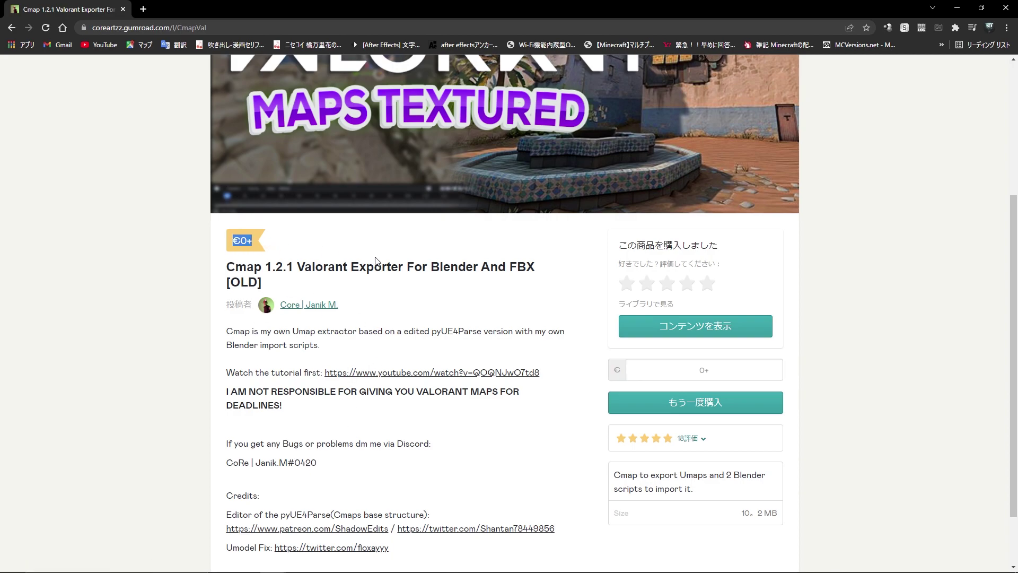
pyautogui.click(703, 370)
# - Claim the free Cmap exporter on Gumroad, download cmap.rar and show it in its folder
pyautogui.click(753, 410)
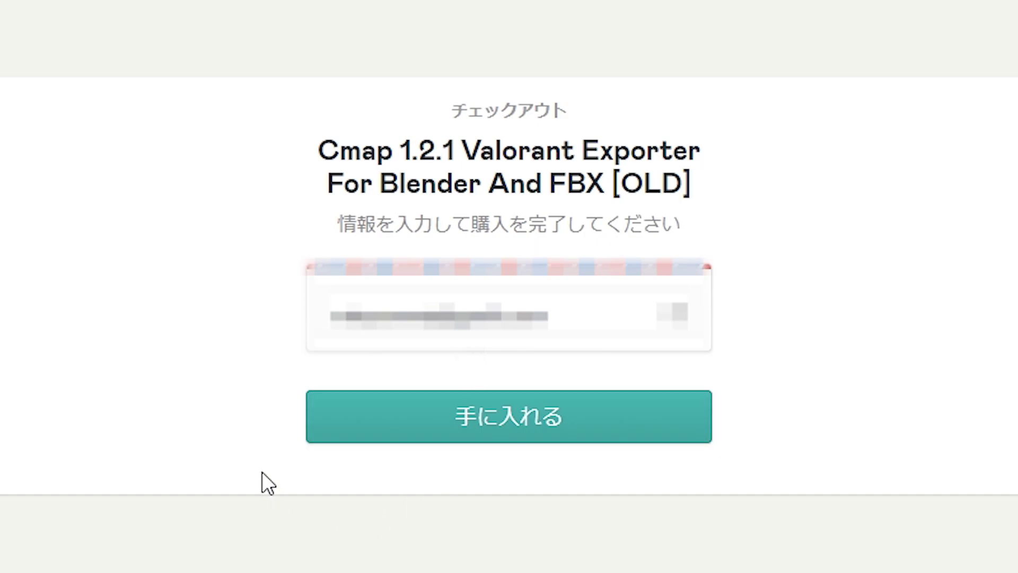
pyautogui.click(546, 428)
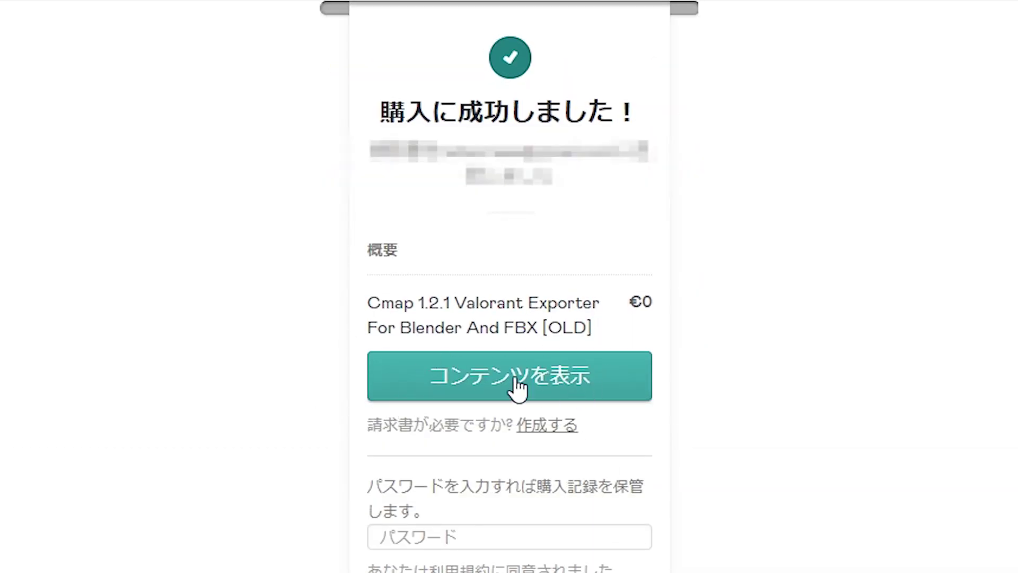
pyautogui.click(610, 381)
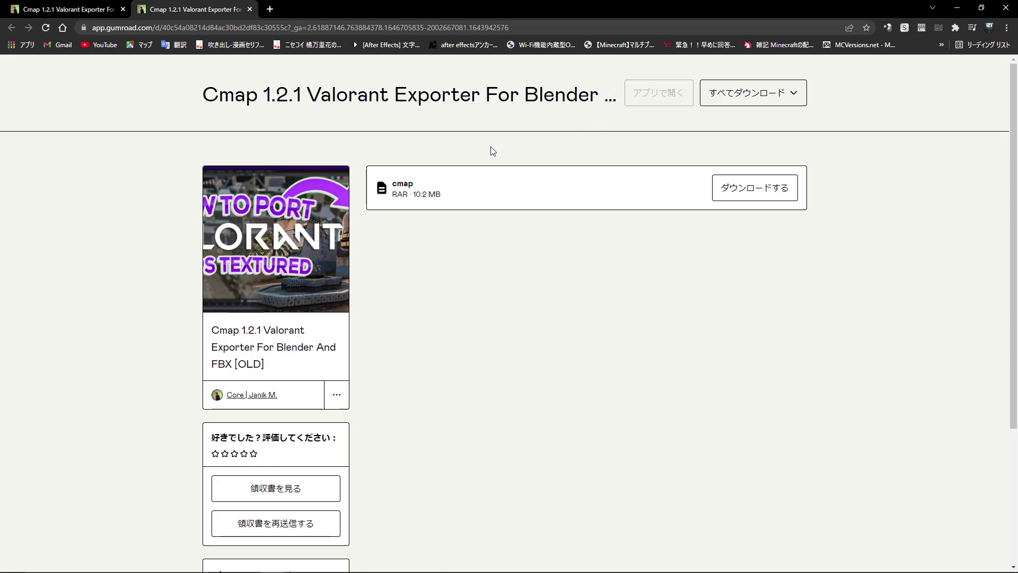
pyautogui.click(759, 194)
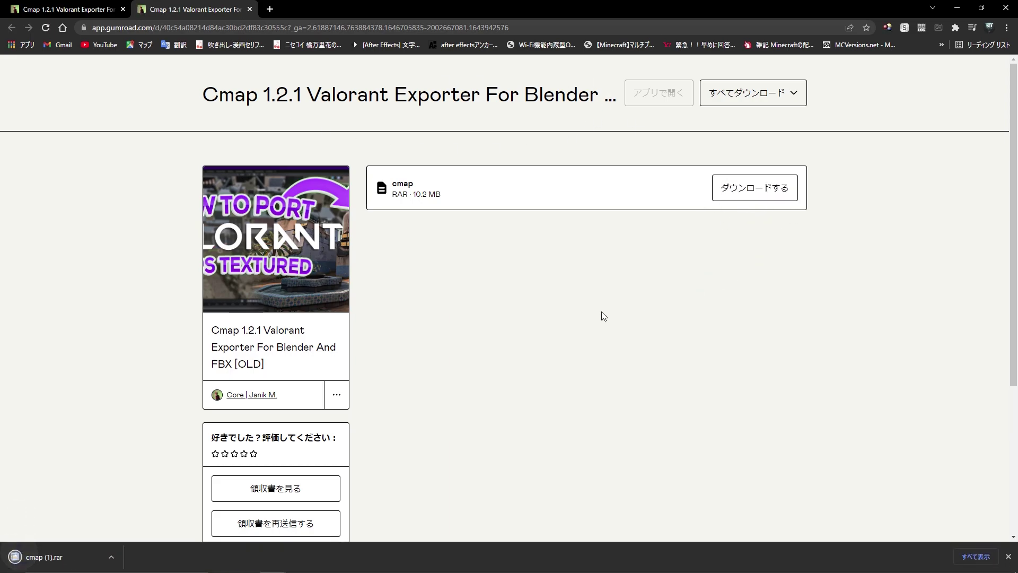
pyautogui.click(324, 562)
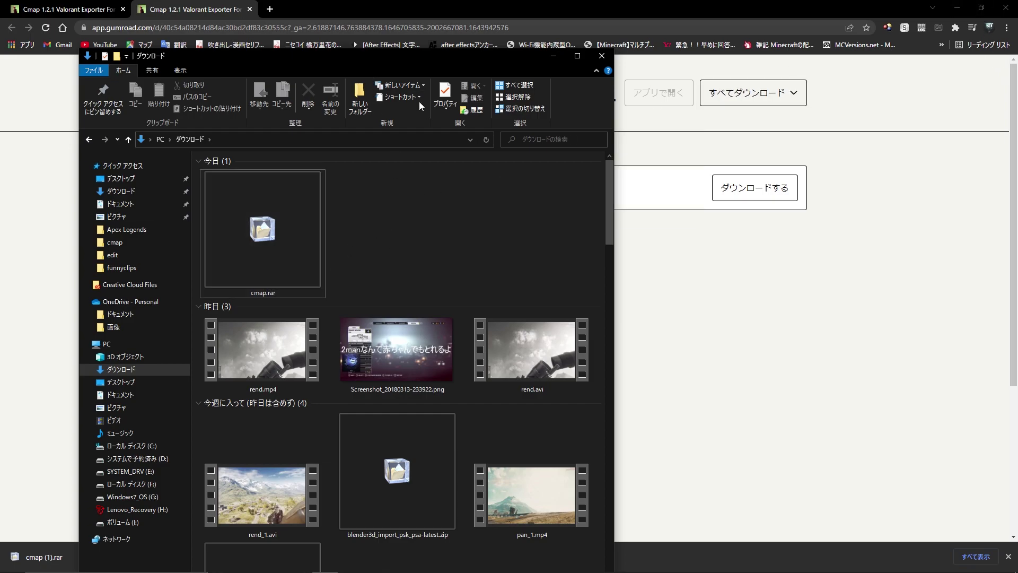
# - Bring up cmap.rar's context menu in Downloads with its 7-Zip extraction options
pyautogui.moveTo(408, 64)
pyautogui.mouseDown()
pyautogui.moveTo(392, 24)
pyautogui.moveTo(411, 20)
pyautogui.mouseUp()
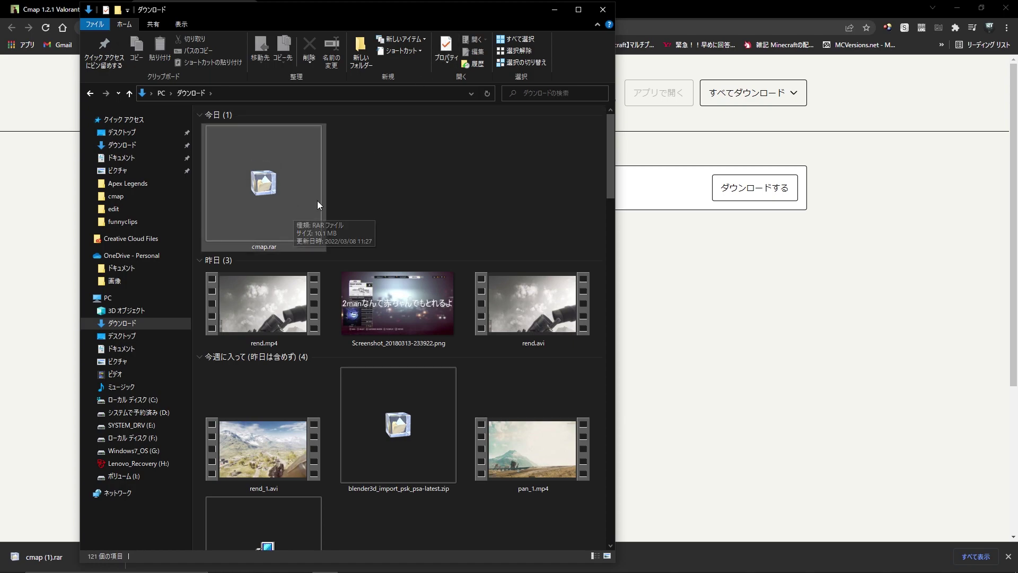
pyautogui.rightClick(287, 198)
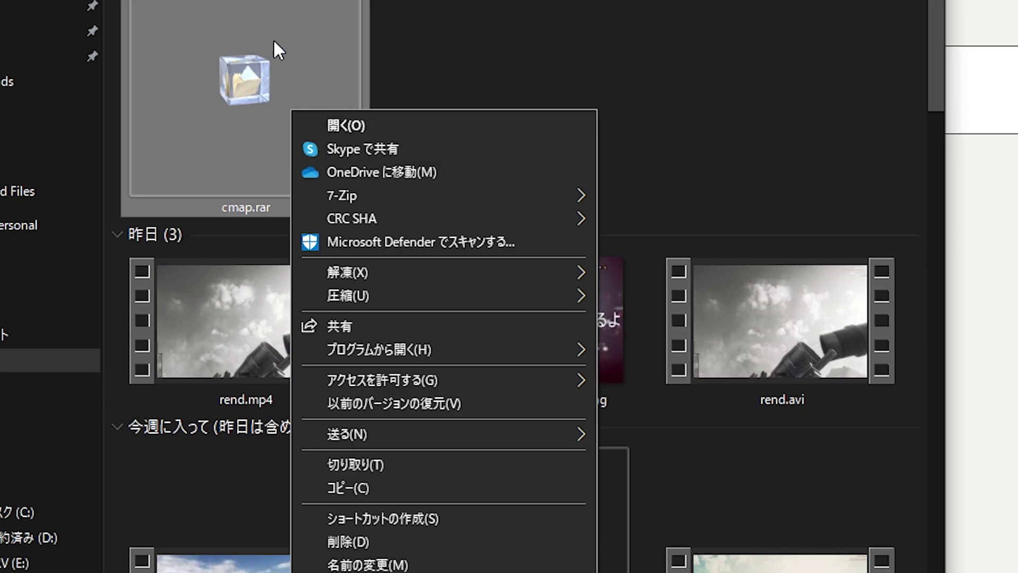
pyautogui.moveTo(342, 196)
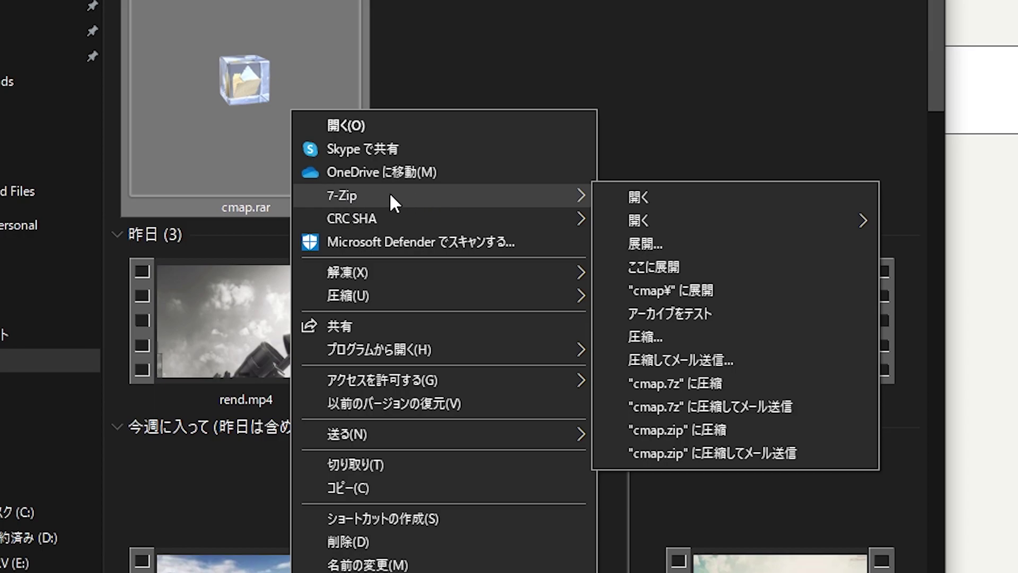
# - Extract cmap.rar with 7-Zip into the Valorant folder on the desktop
pyautogui.click(693, 253)
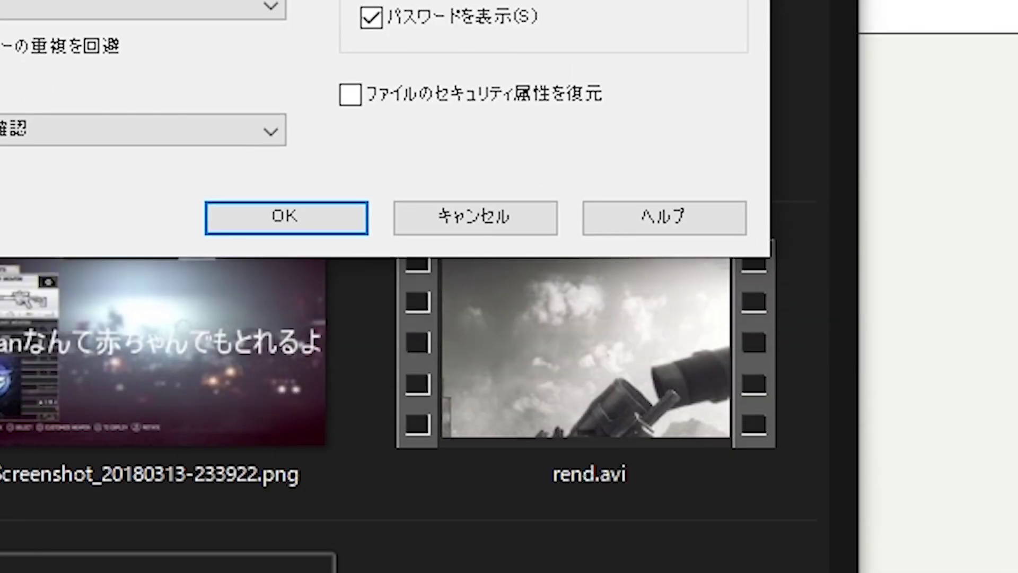
pyautogui.scroll(-3, 444, 408)
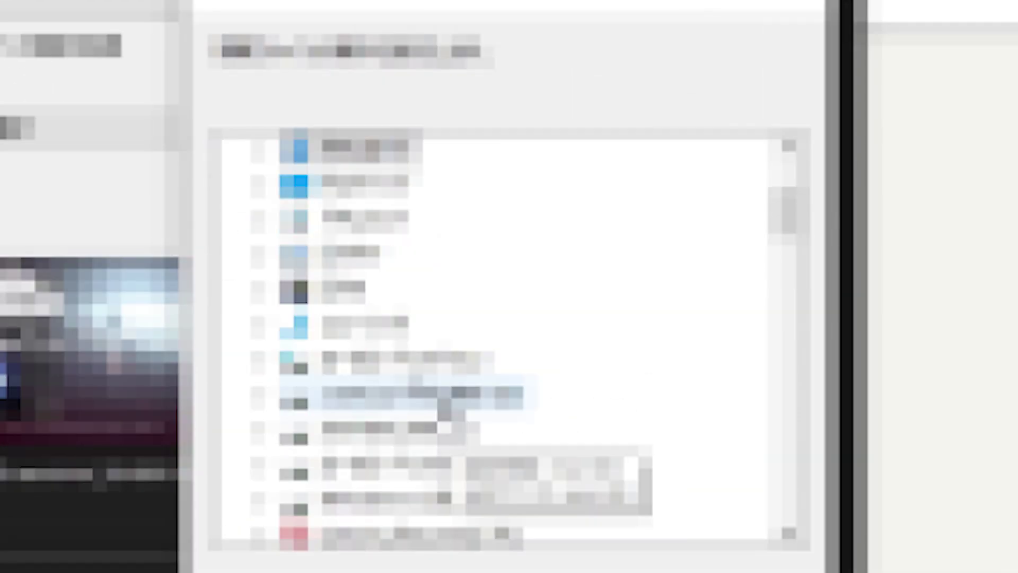
pyautogui.scroll(-4, 568, 387)
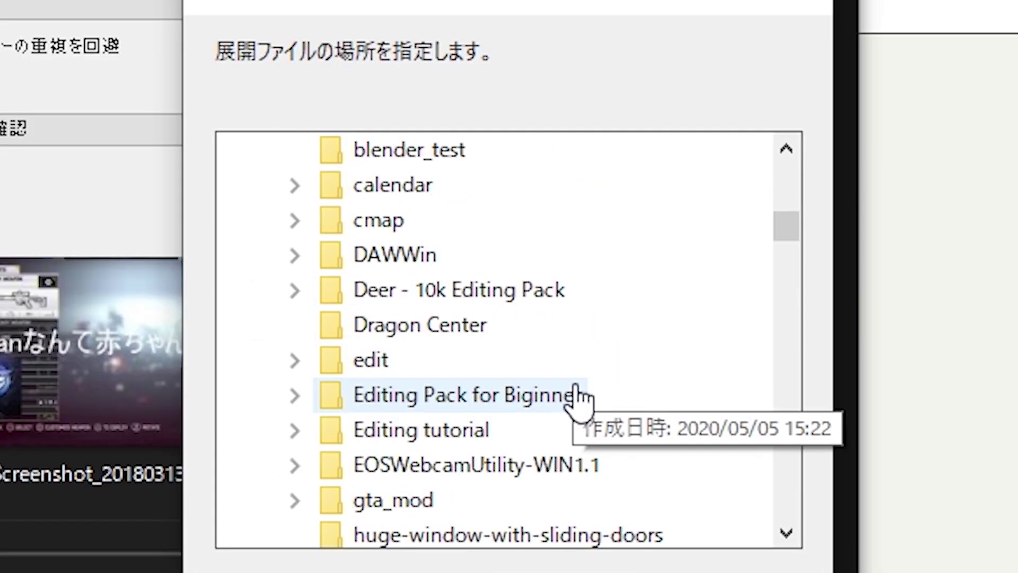
pyautogui.scroll(-1, 567, 403)
pyautogui.scroll(-1, 557, 409)
pyautogui.scroll(-1, 557, 409)
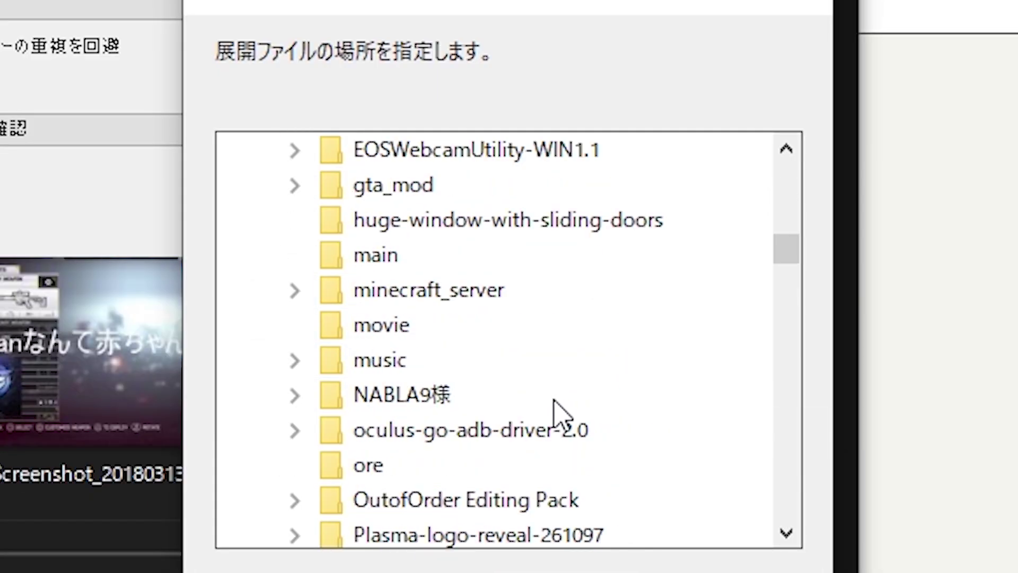
pyautogui.scroll(-1, 562, 413)
pyautogui.scroll(-2, 573, 427)
pyautogui.scroll(-2, 597, 431)
pyautogui.scroll(-2, 595, 431)
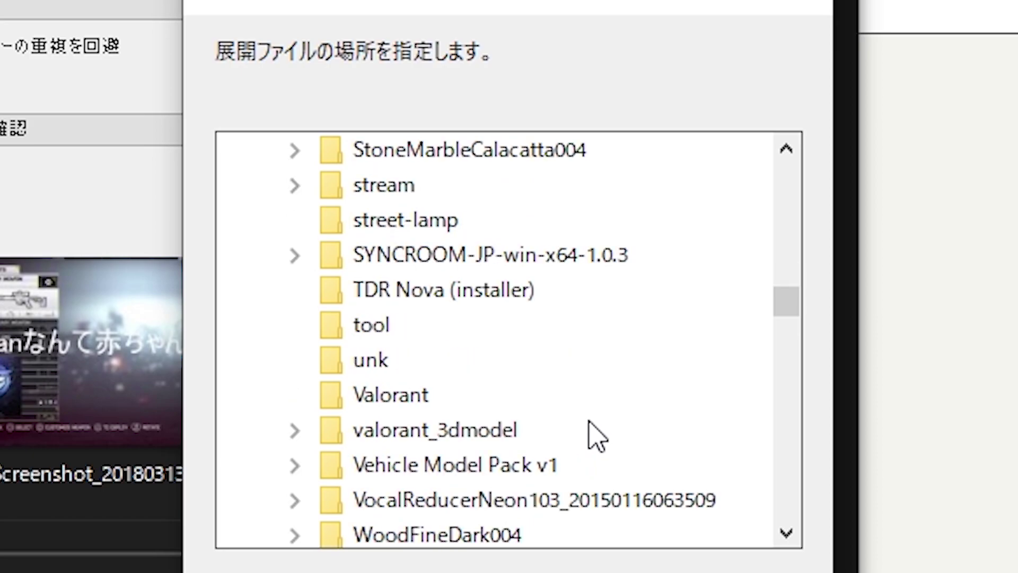
pyautogui.scroll(-2, 596, 435)
pyautogui.click(448, 255)
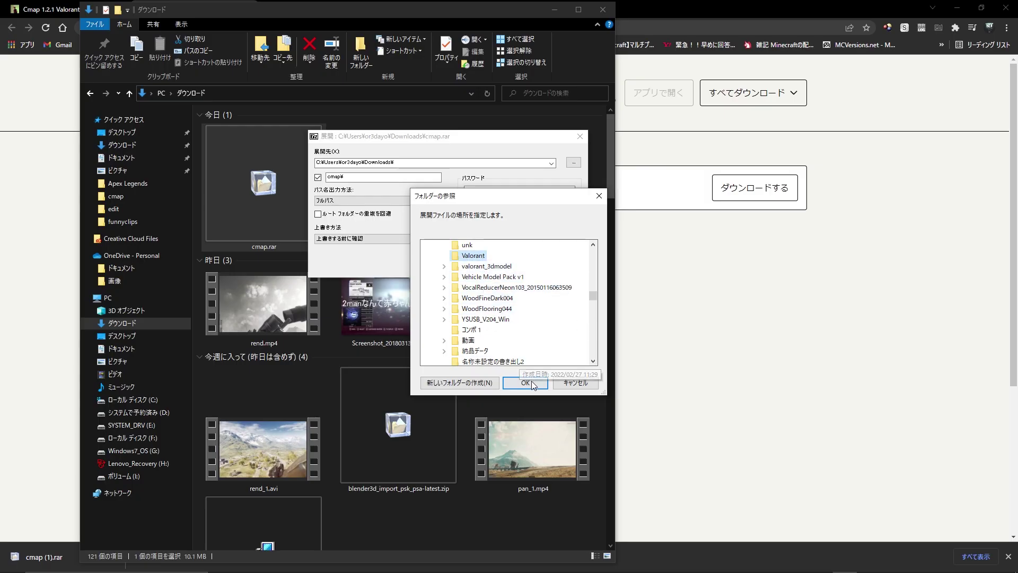
pyautogui.click(531, 383)
pyautogui.click(450, 265)
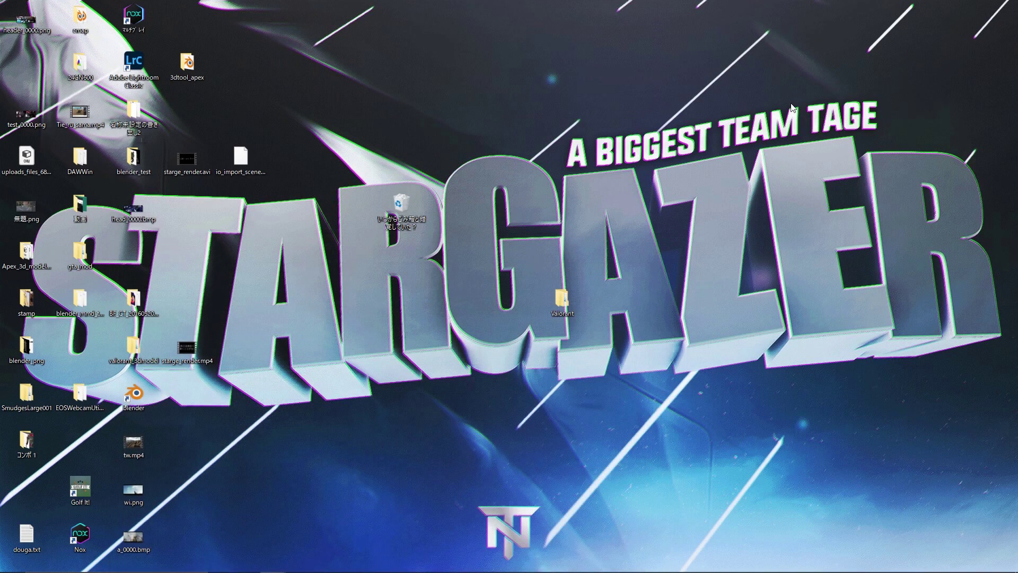
# - Open the extracted Valorant\cmap folder from the desktop
pyautogui.moveTo(583, 313); pyautogui.dragTo(513, 217)
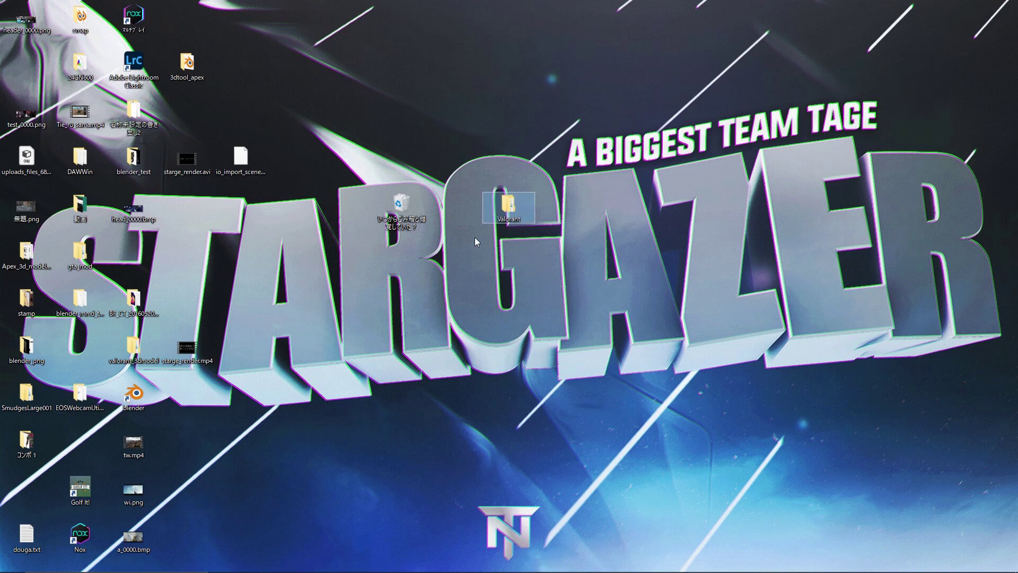
pyautogui.doubleClick(513, 217)
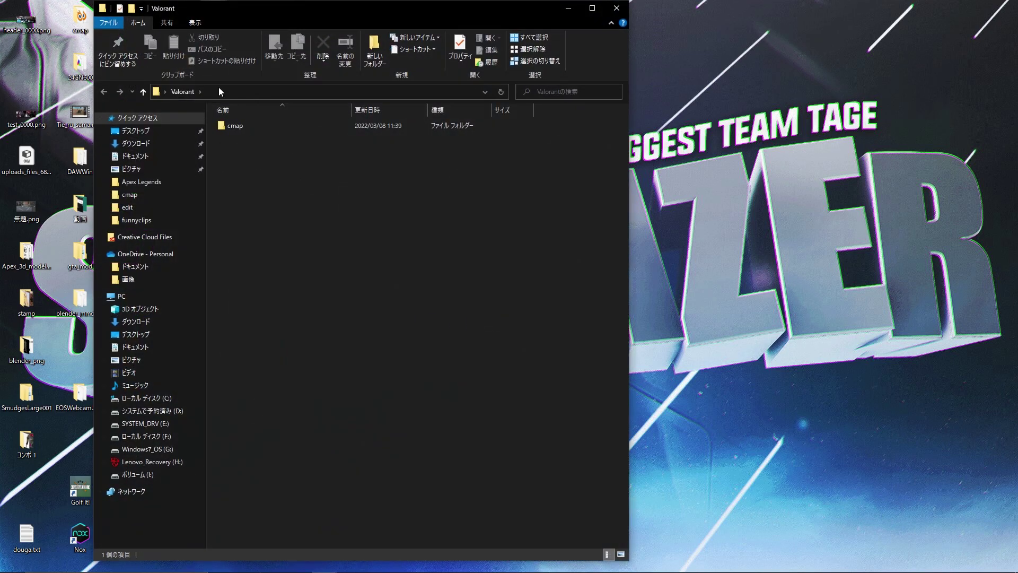
pyautogui.moveTo(218, 18); pyautogui.dragTo(544, 43)
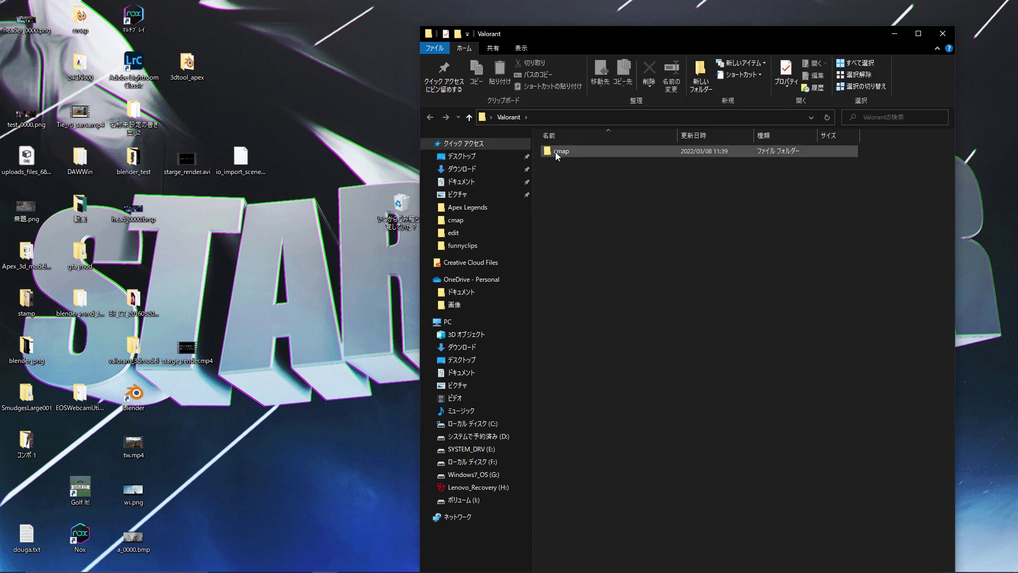
pyautogui.doubleClick(563, 153)
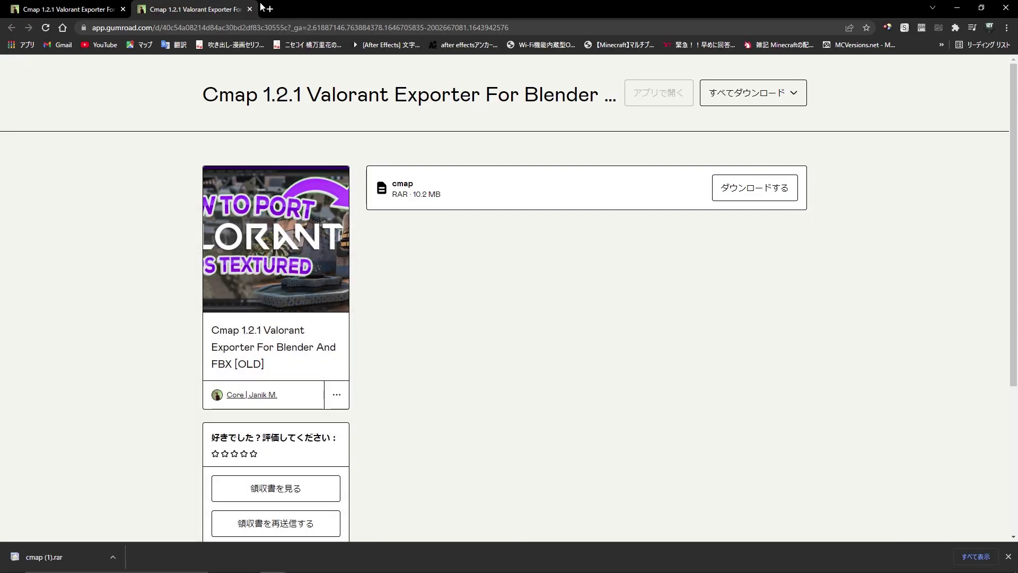
# - Download a fresh umodel.exe from its pasted link in a new browser tab
pyautogui.click(269, 9)
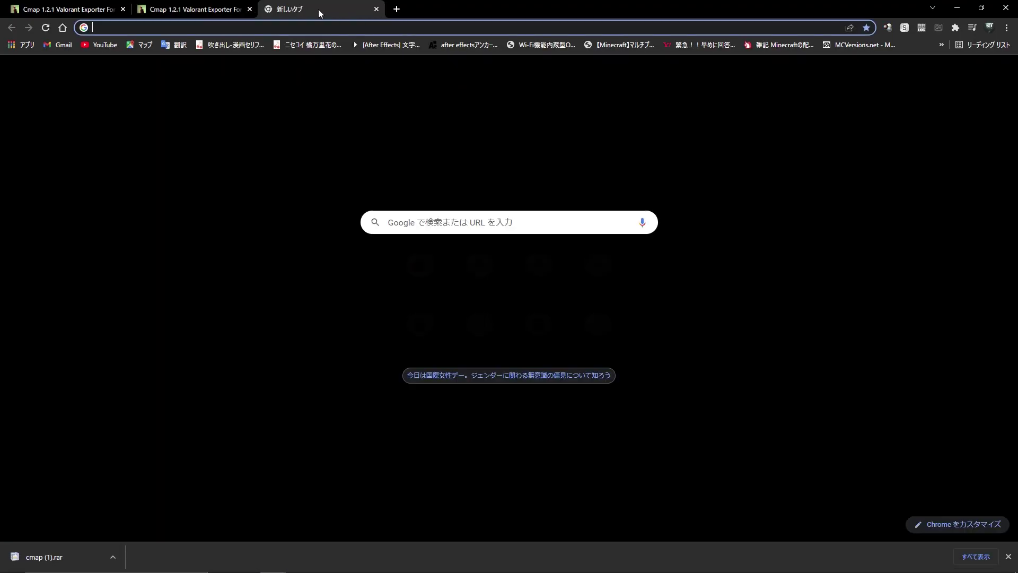
pyautogui.hotkey('ctrl', 'v')
pyautogui.press('Return')
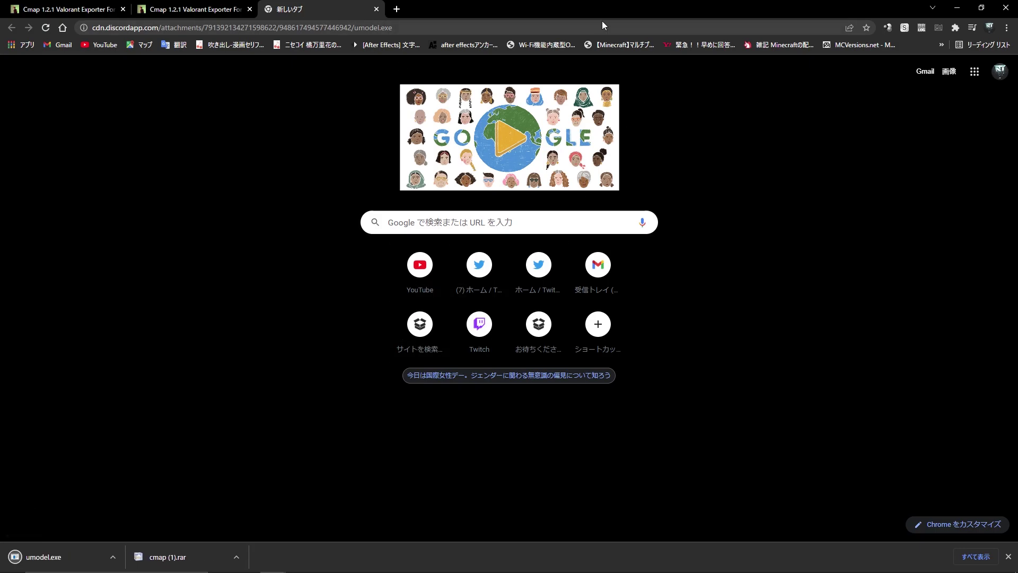
pyautogui.click(957, 7)
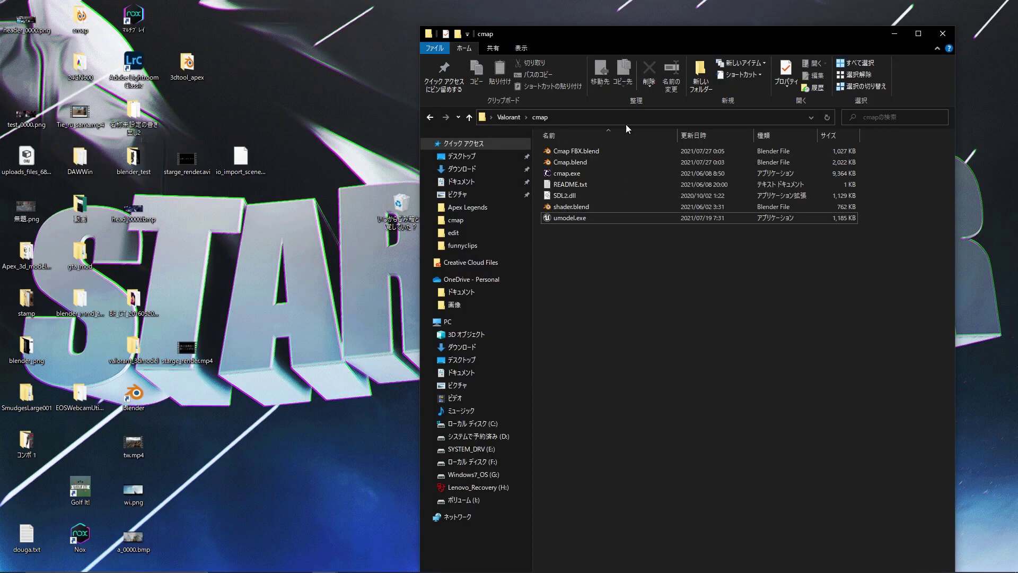
# - Replace the old umodel.exe in cmap with the newly downloaded copy from Downloads
pyautogui.click(581, 217)
pyautogui.press('Delete')
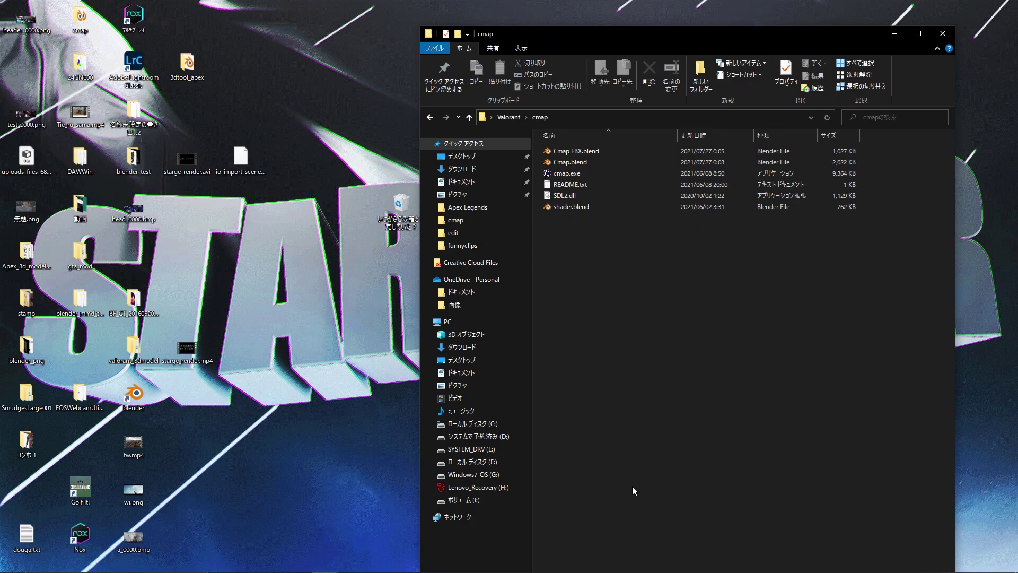
pyautogui.click(325, 562)
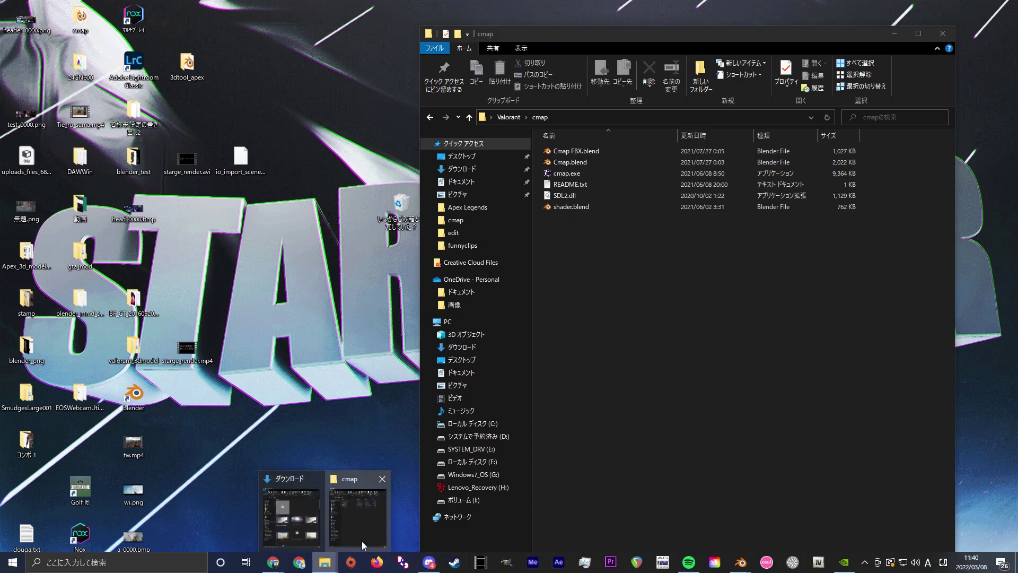
pyautogui.click(289, 516)
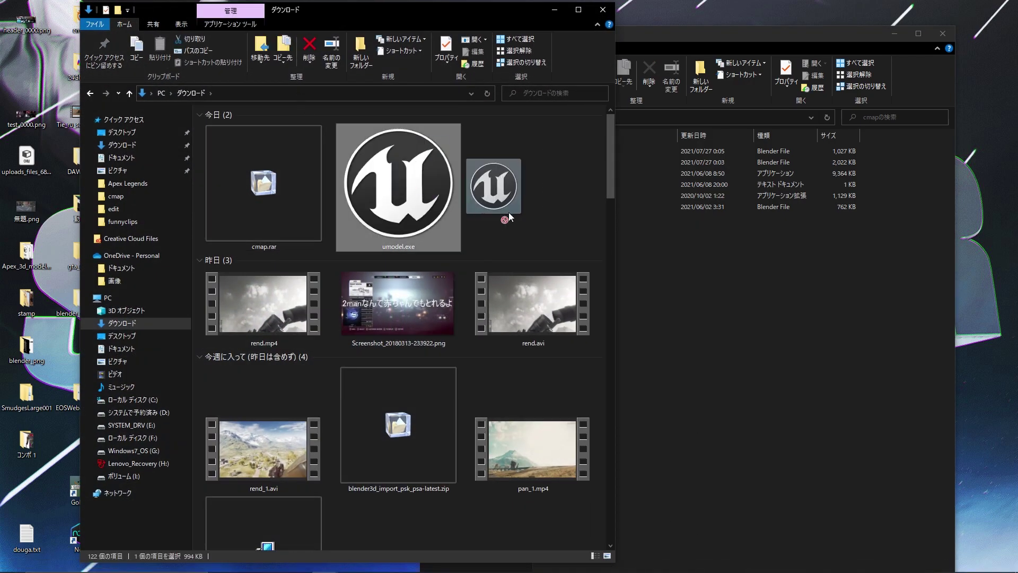
pyautogui.moveTo(375, 173); pyautogui.dragTo(753, 173)
pyautogui.click(705, 332)
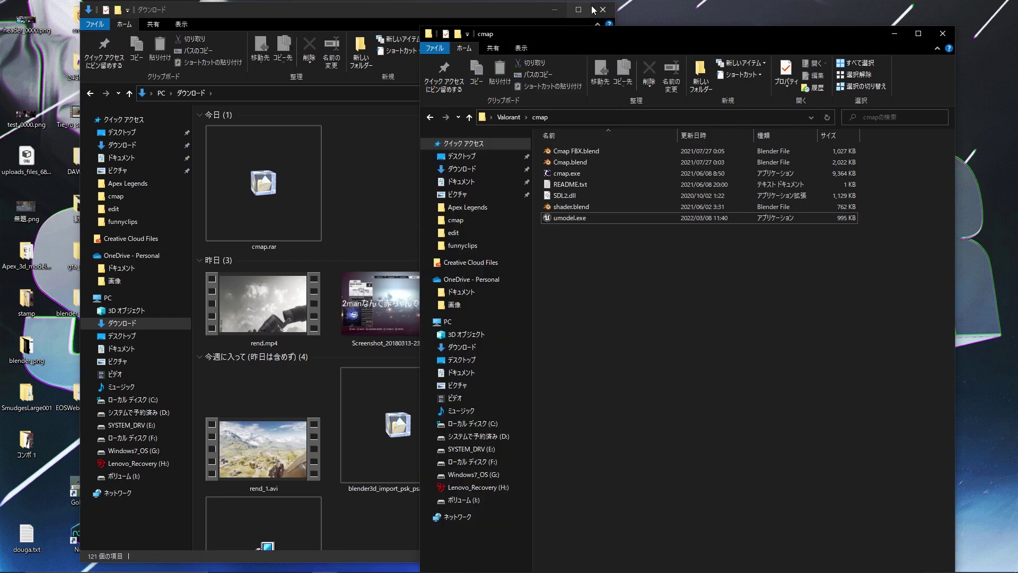
pyautogui.click(603, 10)
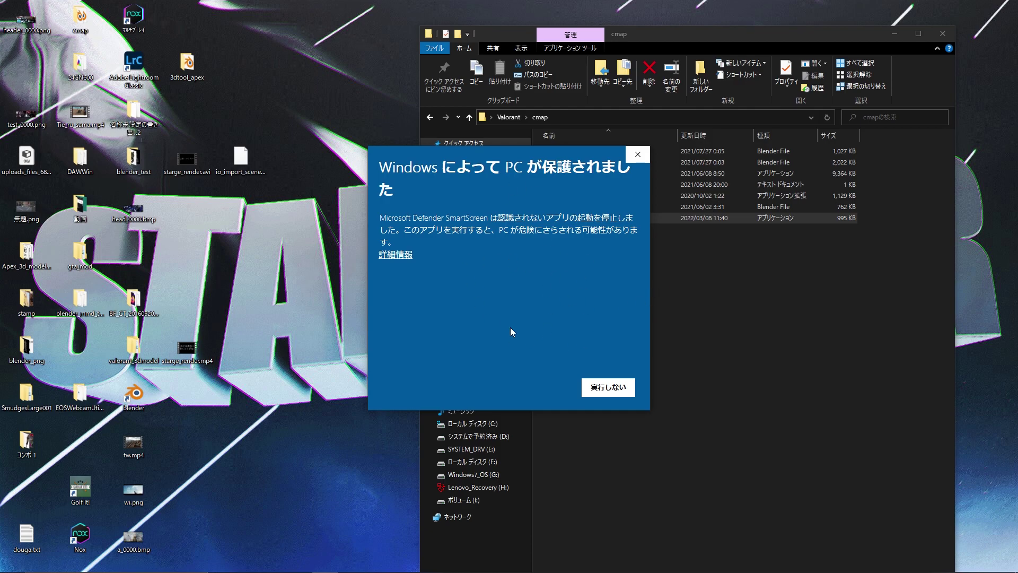
pyautogui.moveTo(502, 166); pyautogui.dragTo(537, 309)
pyautogui.moveTo(589, 162); pyautogui.dragTo(604, 104)
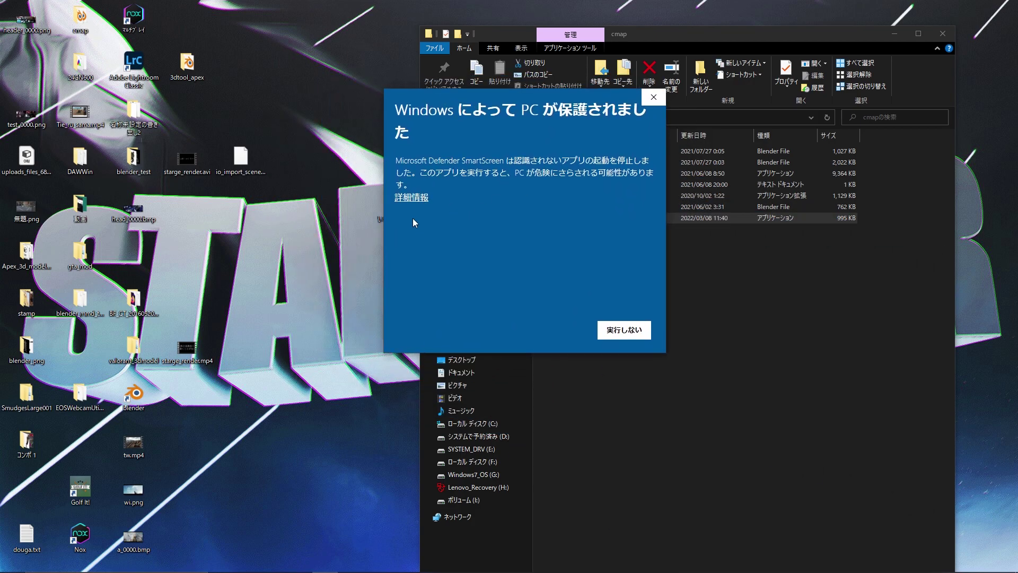
pyautogui.click(411, 197)
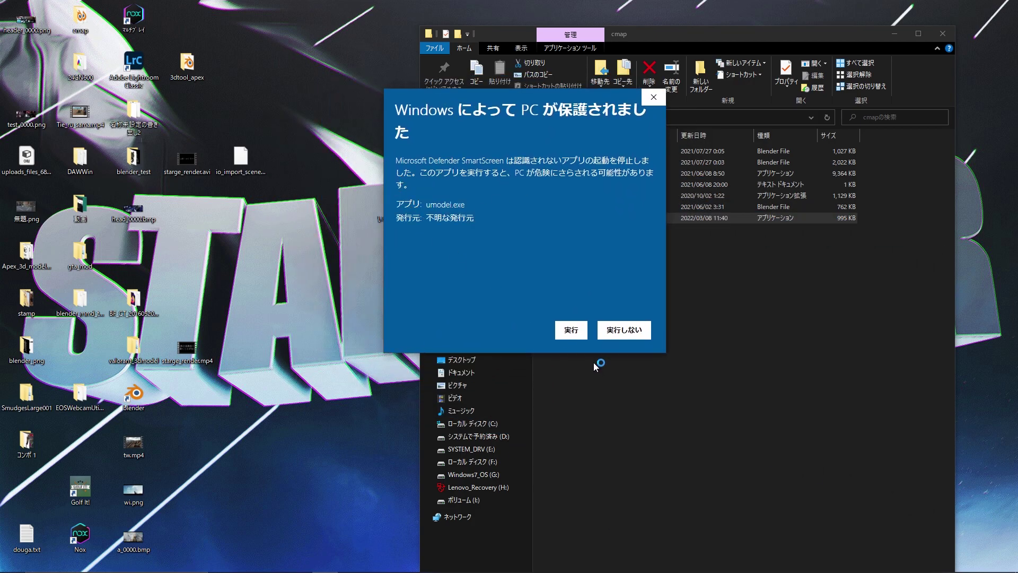
pyautogui.click(569, 330)
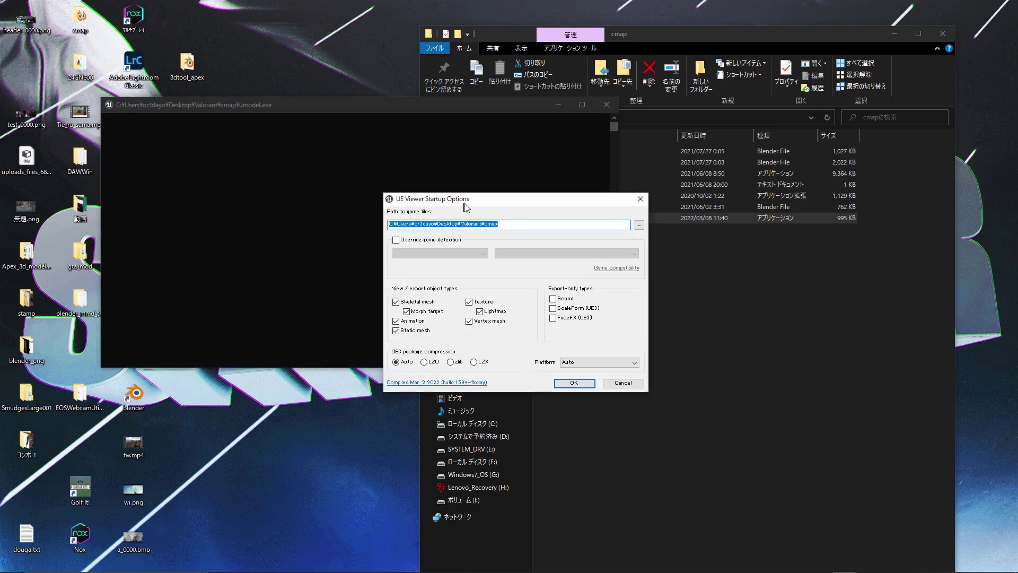
pyautogui.moveTo(466, 208)
pyautogui.mouseDown()
pyautogui.moveTo(427, 176)
pyautogui.moveTo(452, 178)
pyautogui.mouseUp()
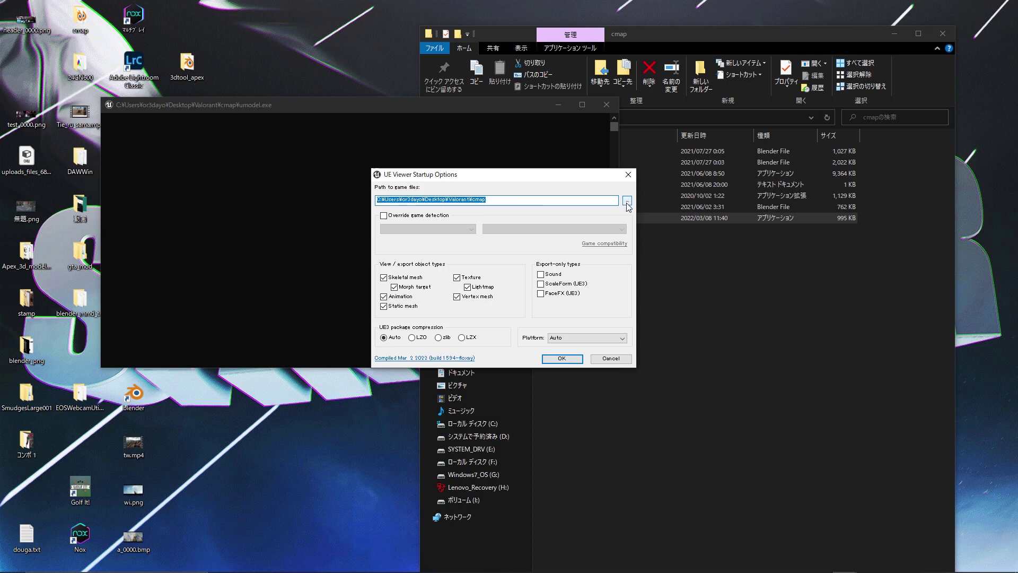
# - Open the game-files folder picker and browse to the C: drive
pyautogui.click(627, 202)
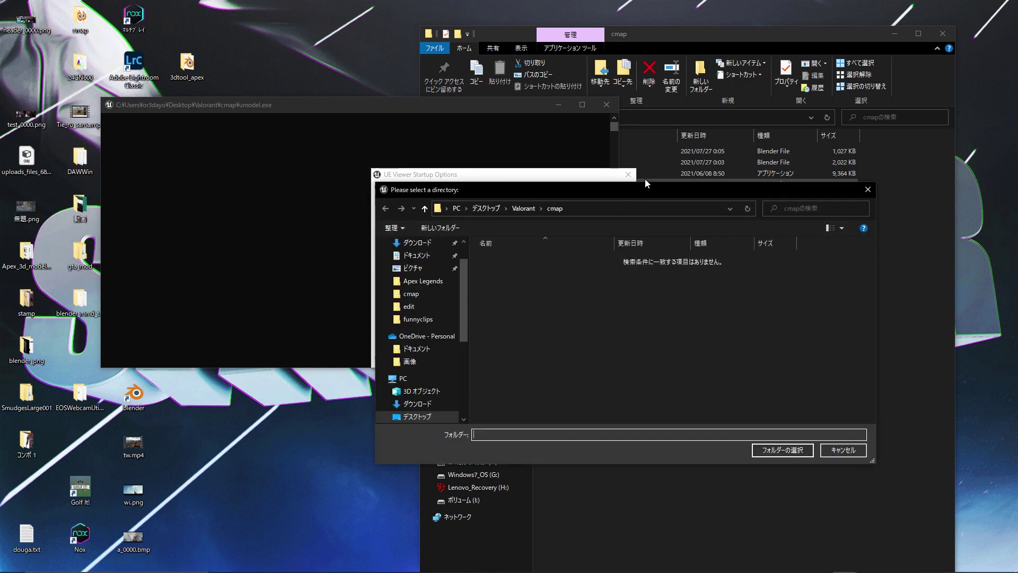
pyautogui.moveTo(629, 190); pyautogui.dragTo(584, 122)
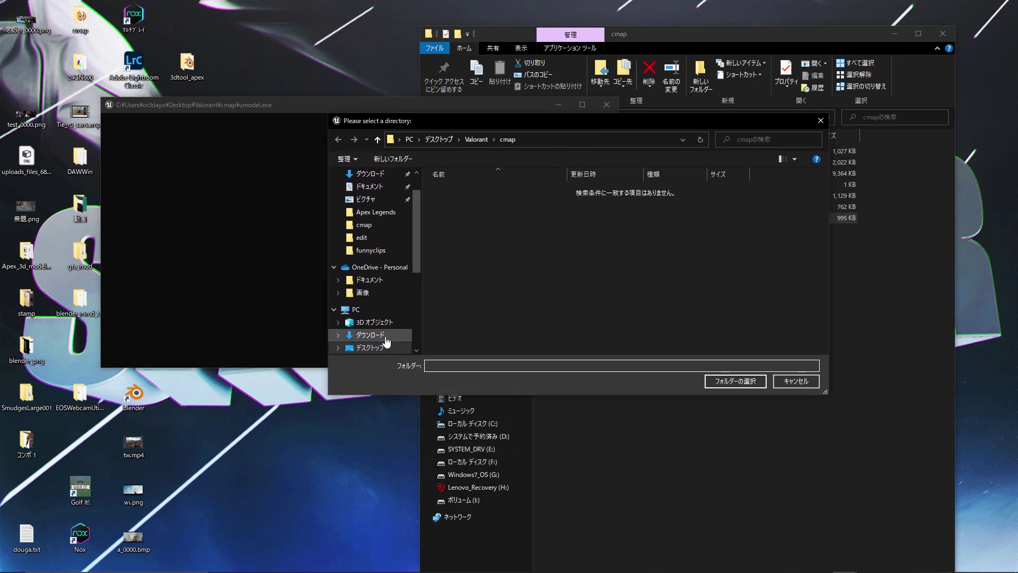
pyautogui.scroll(-1, 386, 285)
pyautogui.scroll(-2, 386, 285)
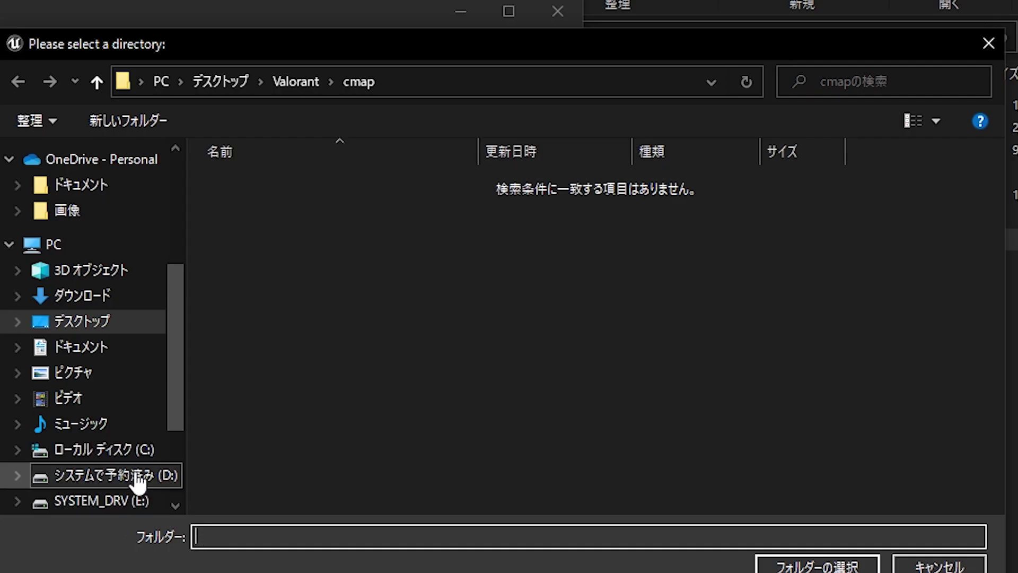
pyautogui.click(101, 460)
pyautogui.scroll(-3, 530, 382)
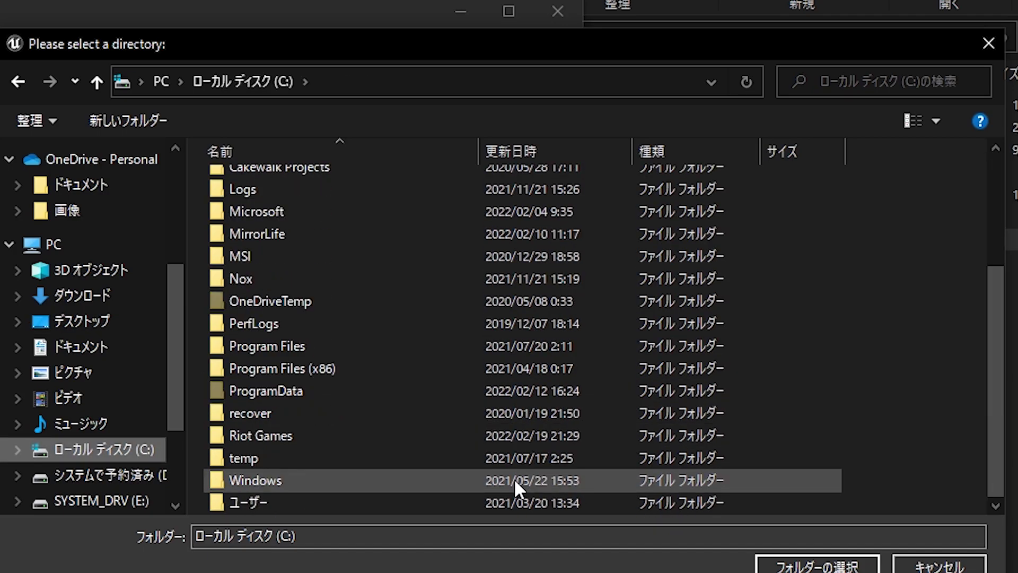
# - Select C:\Riot Games\VALORANT\live\ShooterGame\Content\Paks as the game files folder
pyautogui.doubleClick(263, 435)
pyautogui.doubleClick(271, 204)
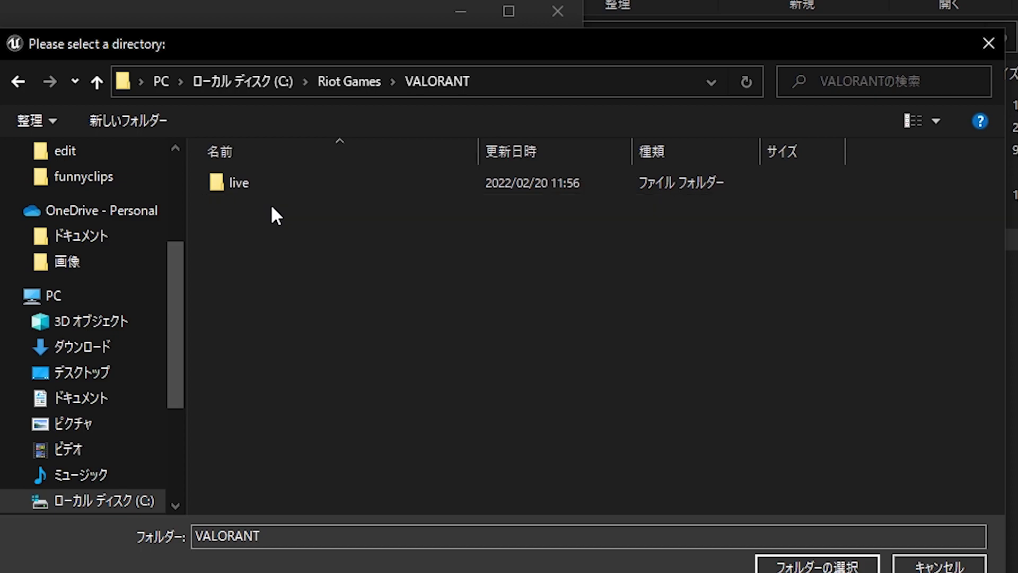
pyautogui.doubleClick(251, 182)
pyautogui.doubleClick(265, 206)
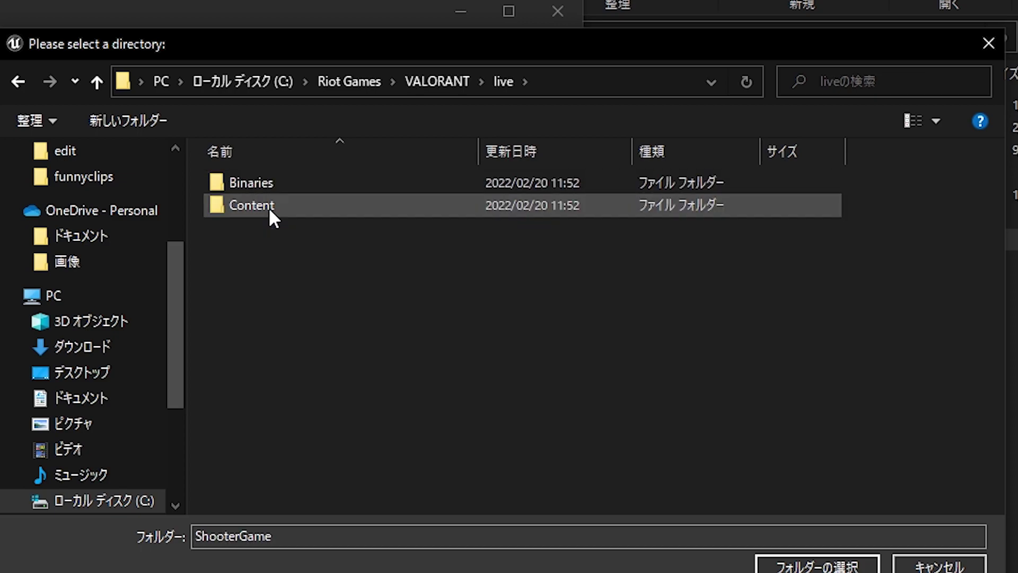
pyautogui.doubleClick(268, 208)
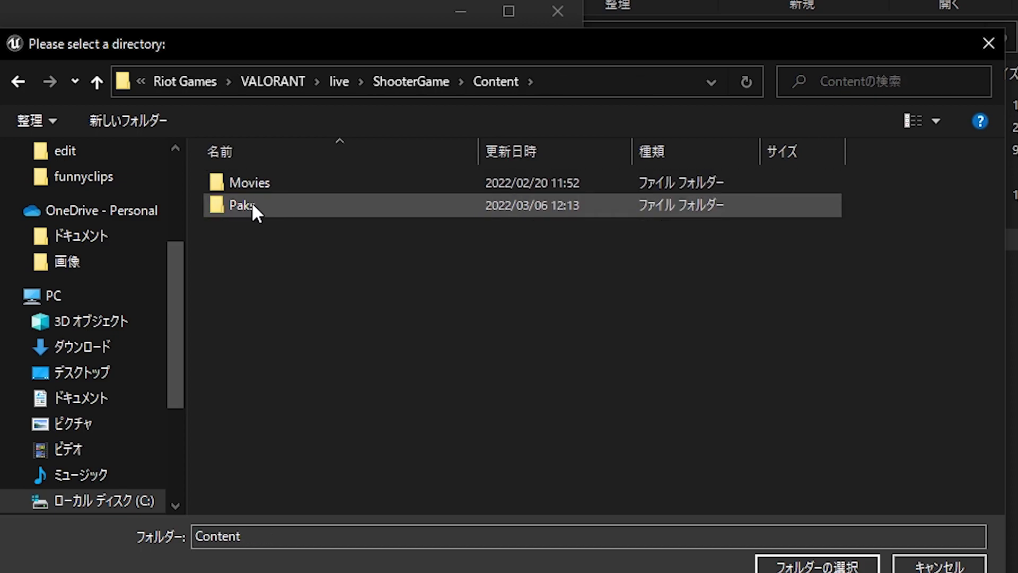
pyautogui.click(253, 205)
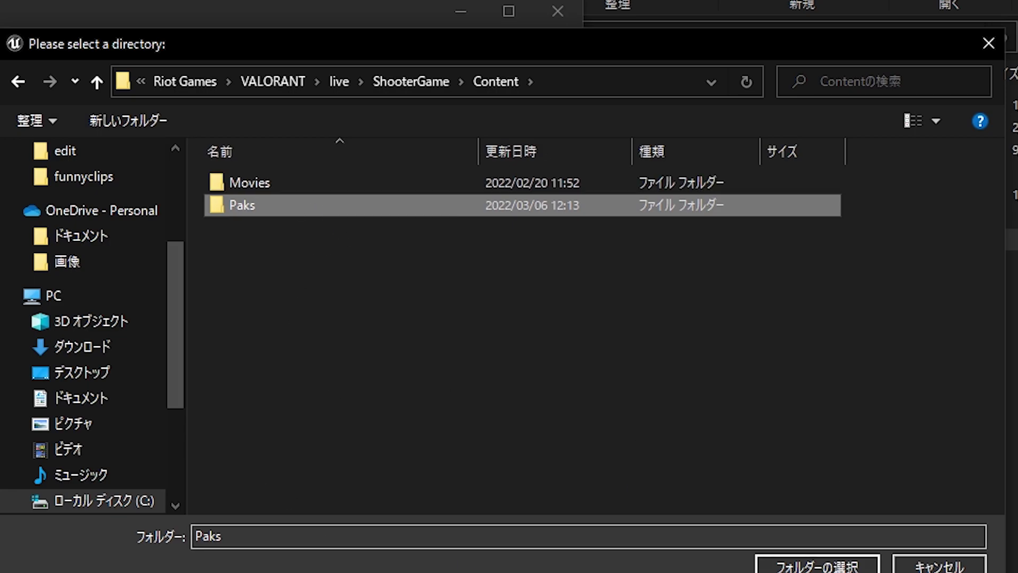
pyautogui.click(817, 565)
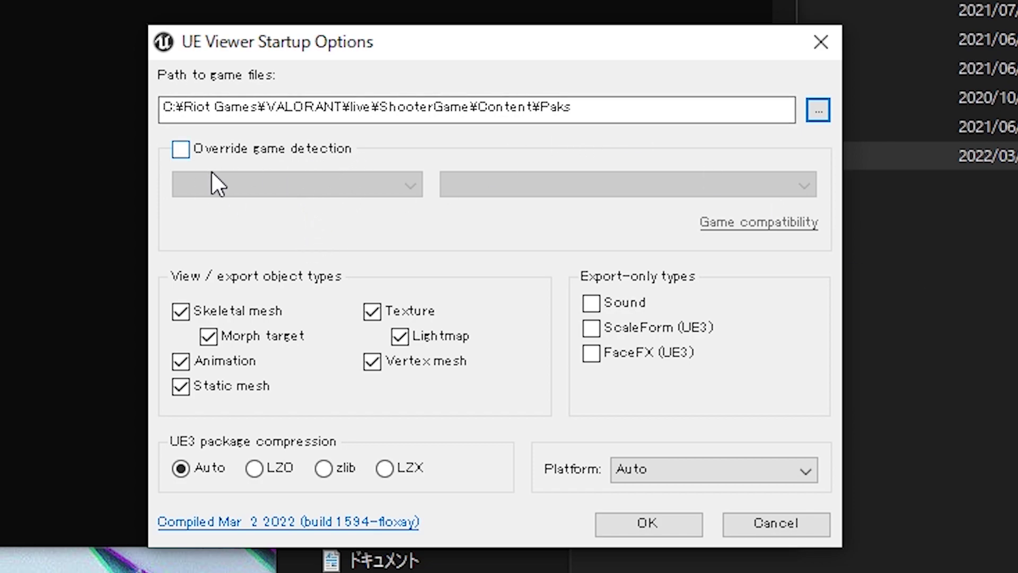
# - Override game detection to Unreal engine 4 / VALORANT, enable Sound export, and accept
pyautogui.click(179, 151)
pyautogui.click(349, 193)
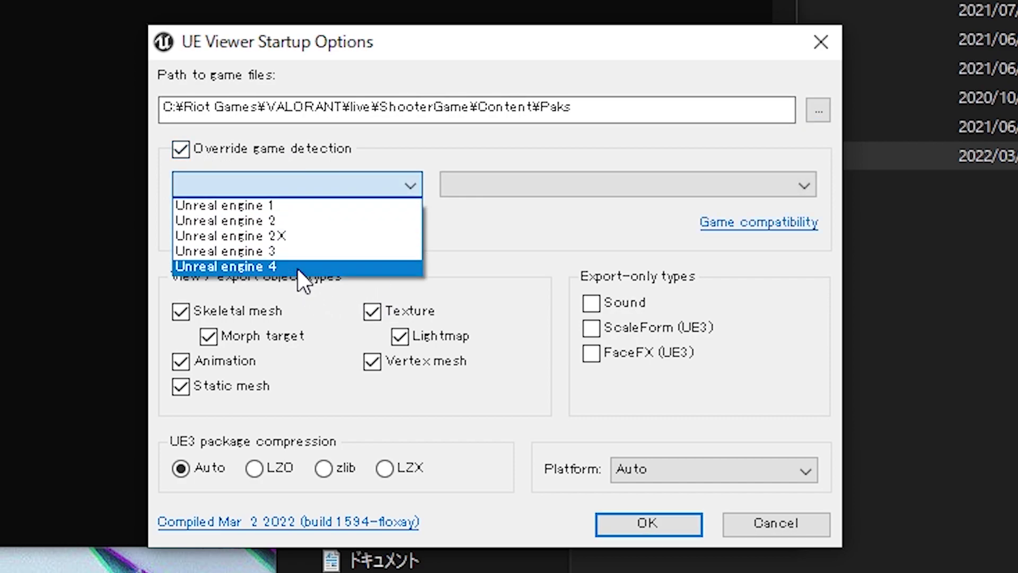
pyautogui.click(218, 267)
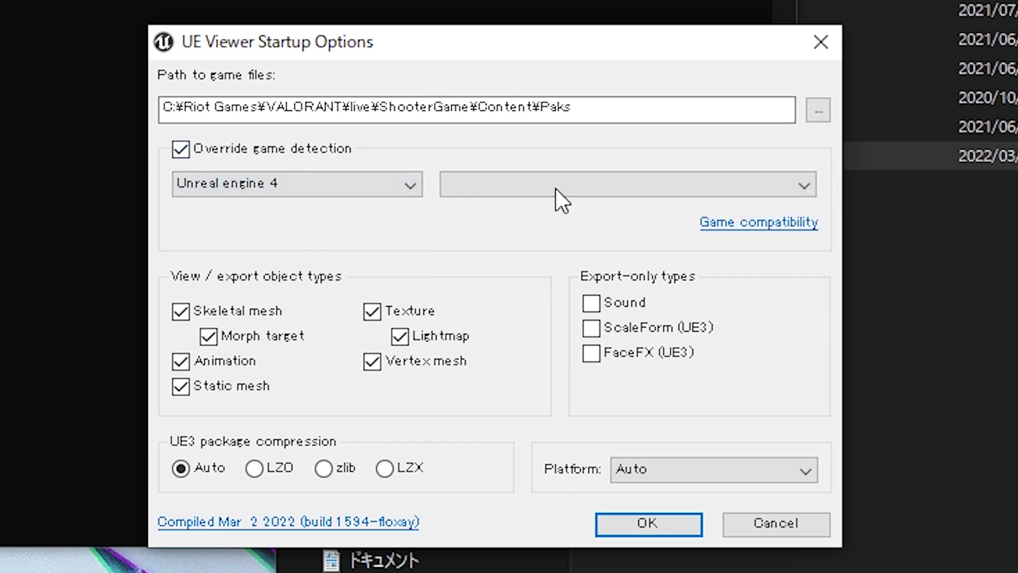
pyautogui.click(556, 189)
pyautogui.scroll(-5, 556, 478)
pyautogui.scroll(-1, 556, 478)
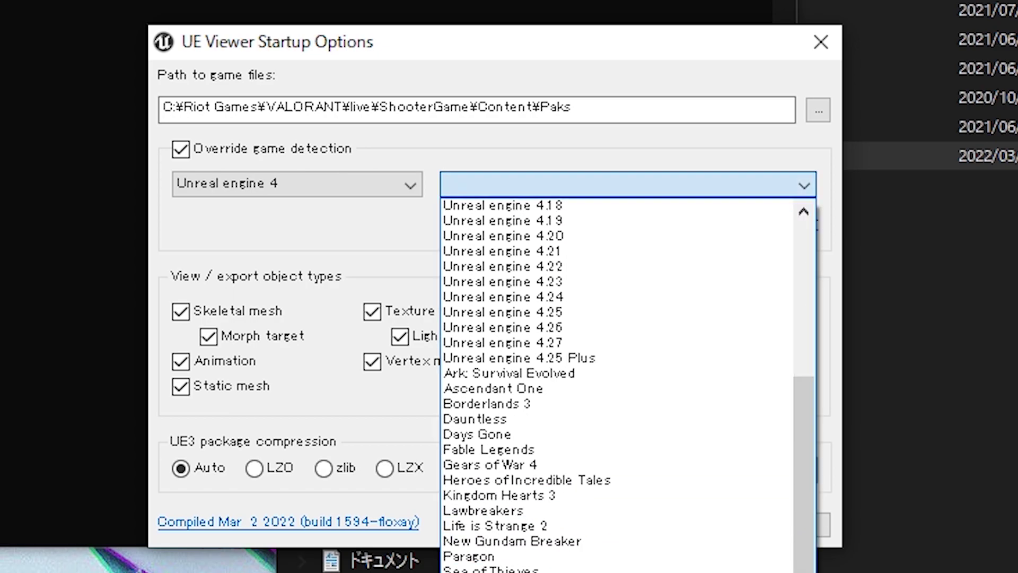
pyautogui.click(494, 570)
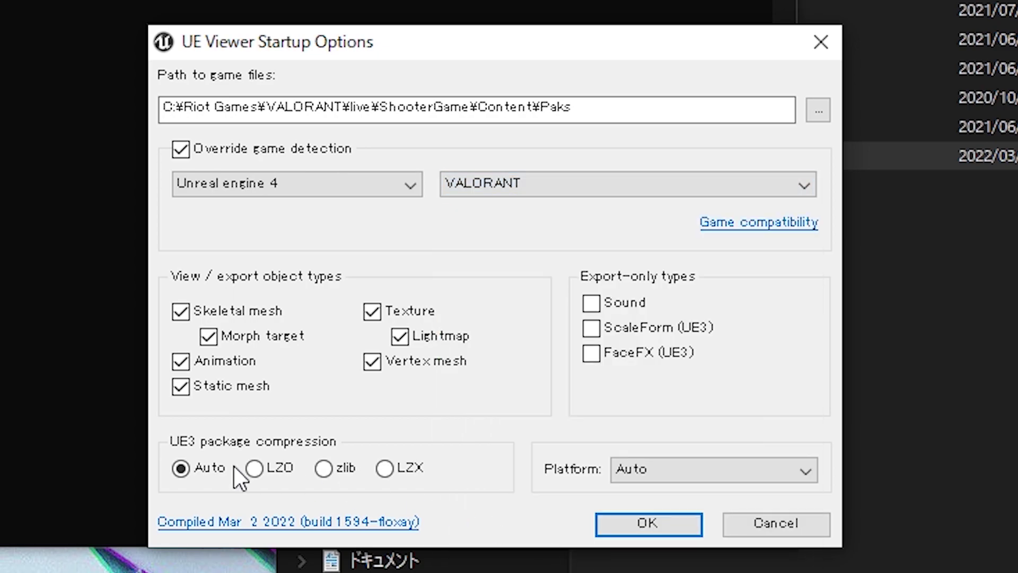
pyautogui.click(593, 307)
pyautogui.click(667, 528)
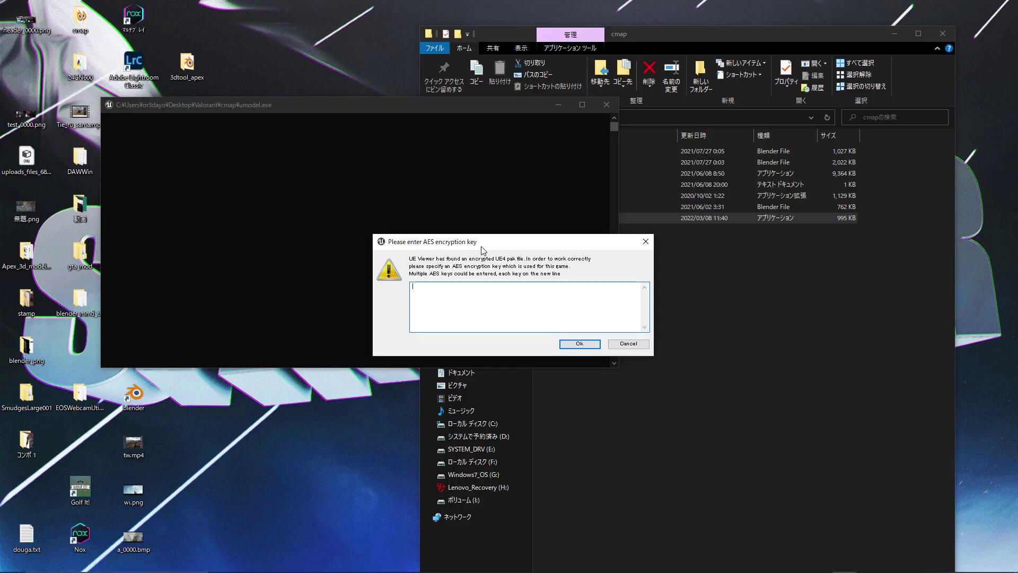
# - Enter the AES encryption key and confirm so UE Viewer scans the VALORANT paks
pyautogui.moveTo(481, 245); pyautogui.dragTo(449, 216)
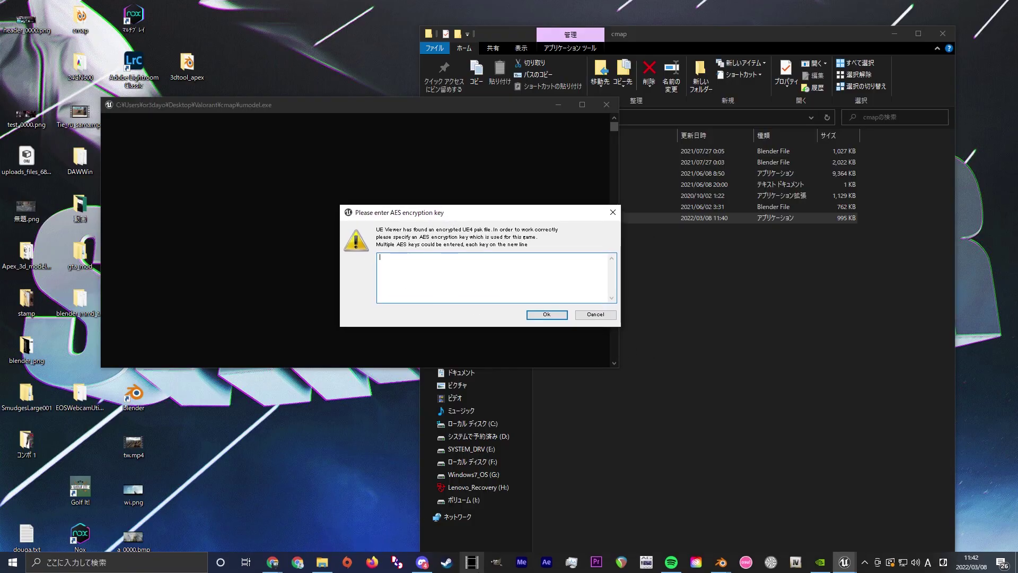
pyautogui.moveTo(272, 561)
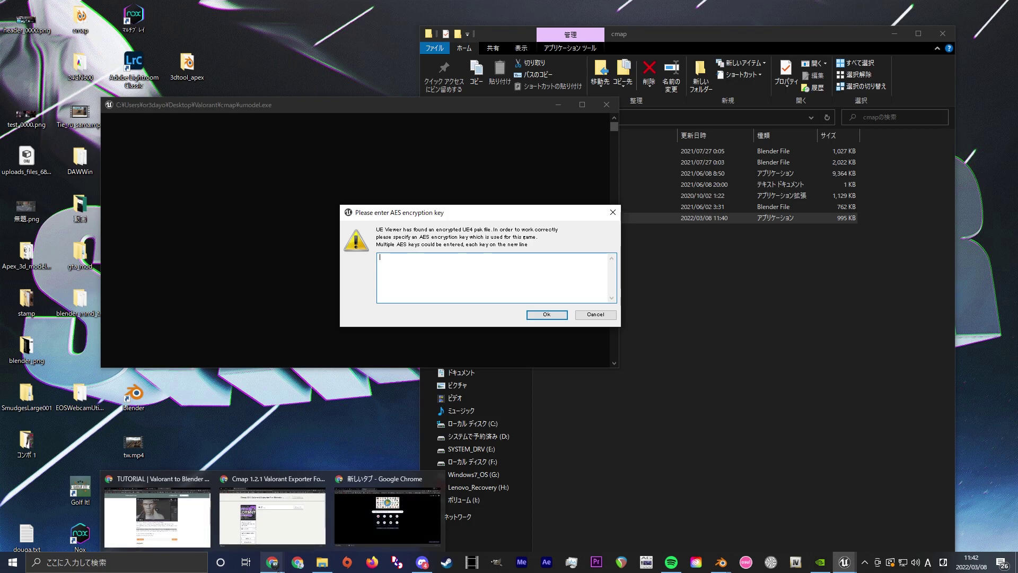
pyautogui.moveTo(409, 219); pyautogui.dragTo(489, 231)
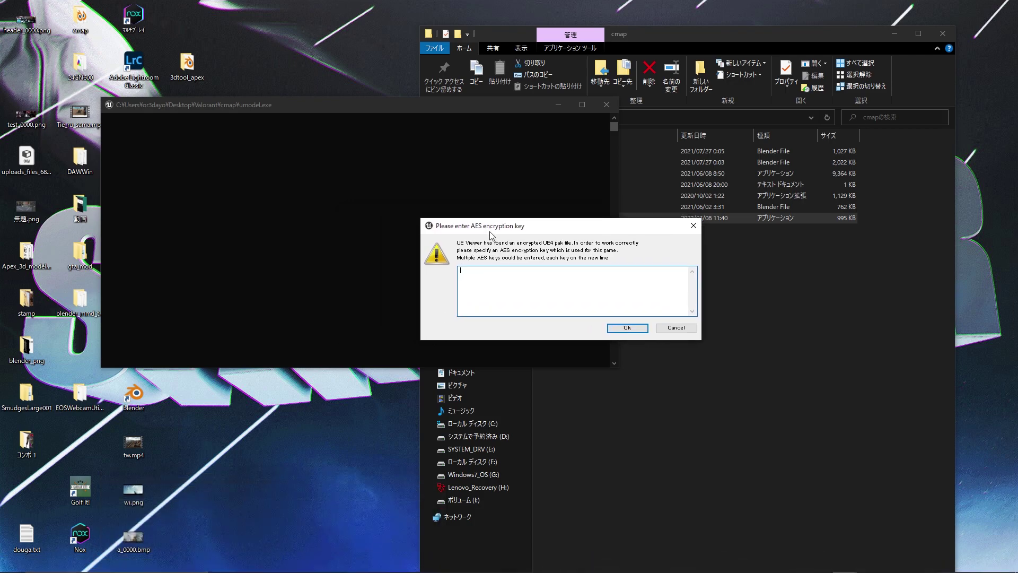
pyautogui.hotkey('ctrl', 'v')
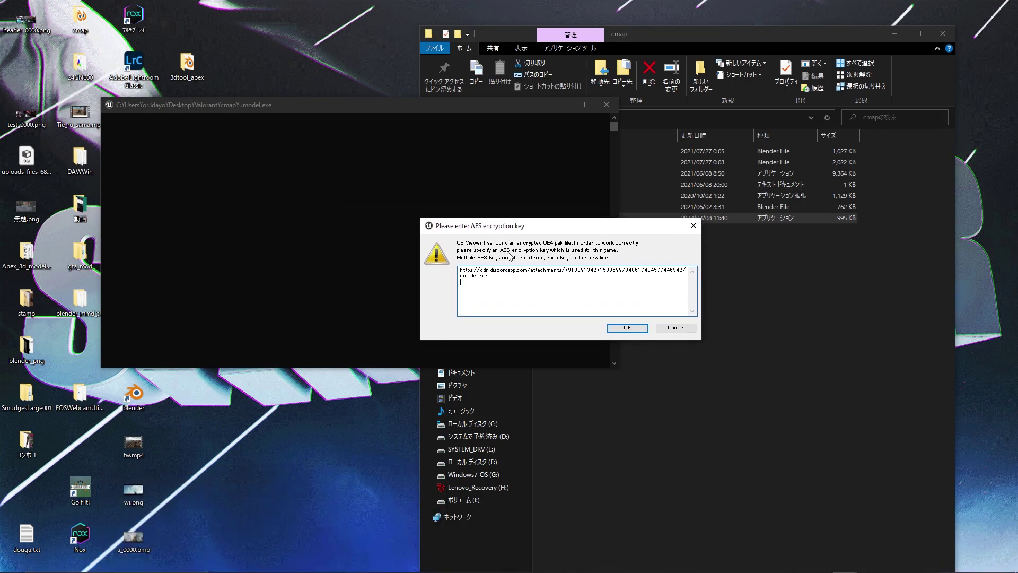
pyautogui.hotkey('ctrl', 'a')
pyautogui.hotkey('ctrl', 'v')
pyautogui.click(628, 327)
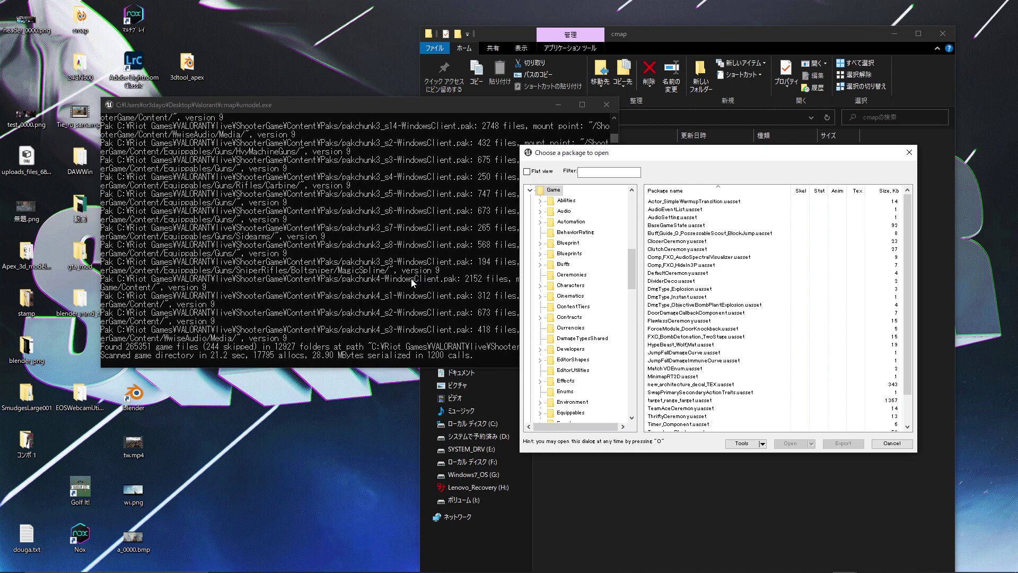
pyautogui.moveTo(679, 158); pyautogui.dragTo(564, 166)
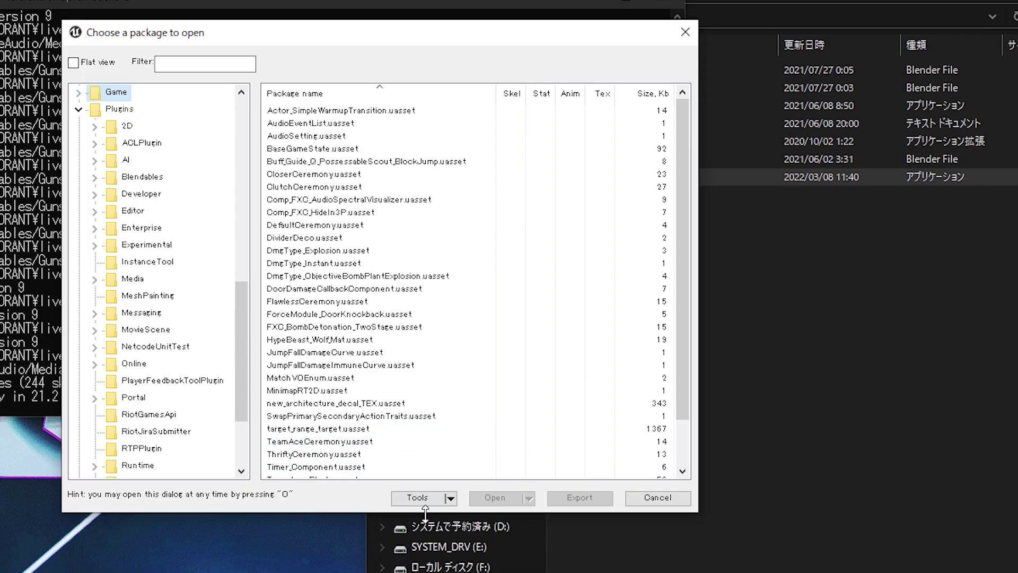
# - Set UE Viewer's export folder to the desktop Valorant\cmap folder
pyautogui.click(423, 500)
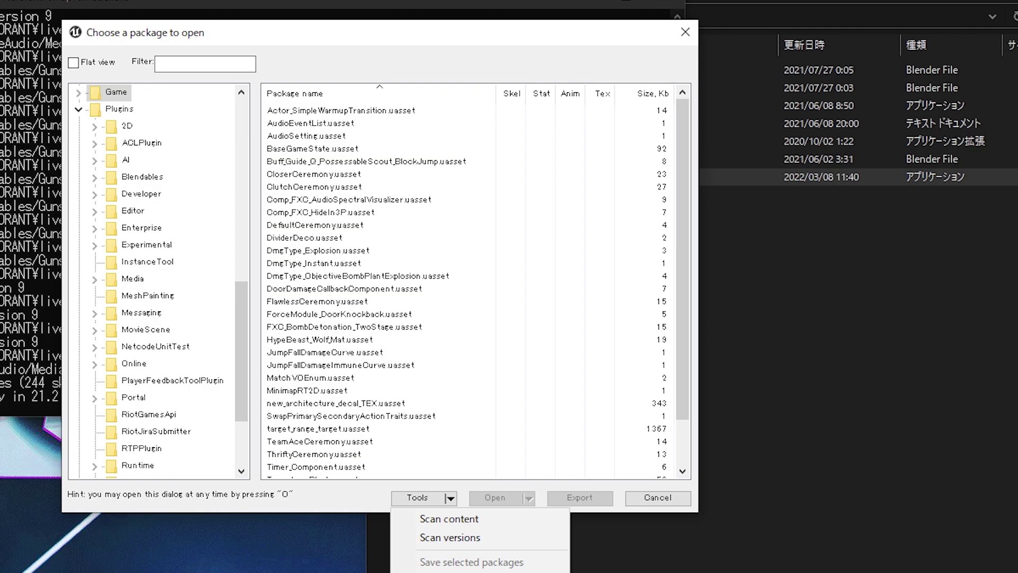
pyautogui.click(451, 570)
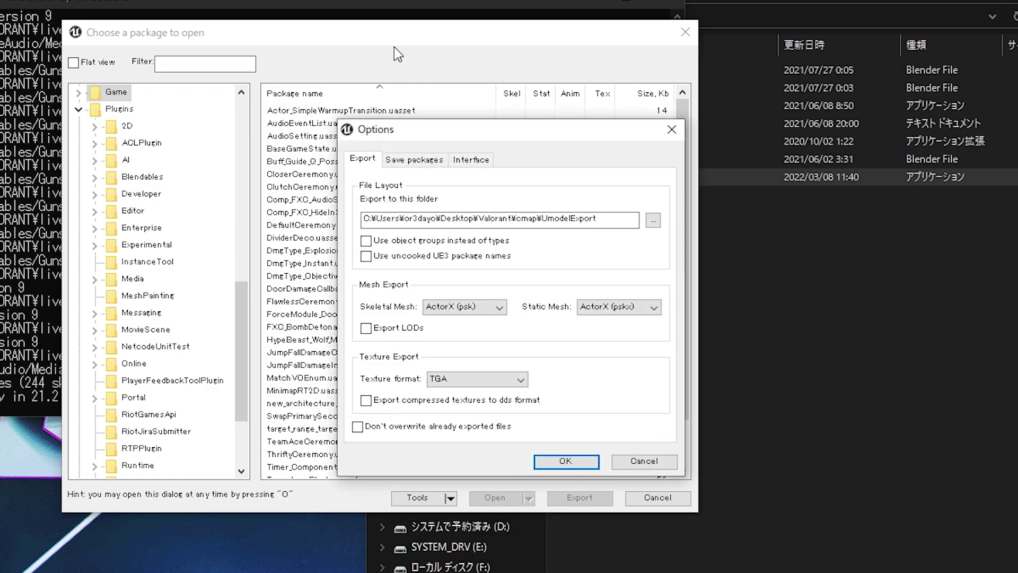
pyautogui.moveTo(495, 131); pyautogui.dragTo(442, 25)
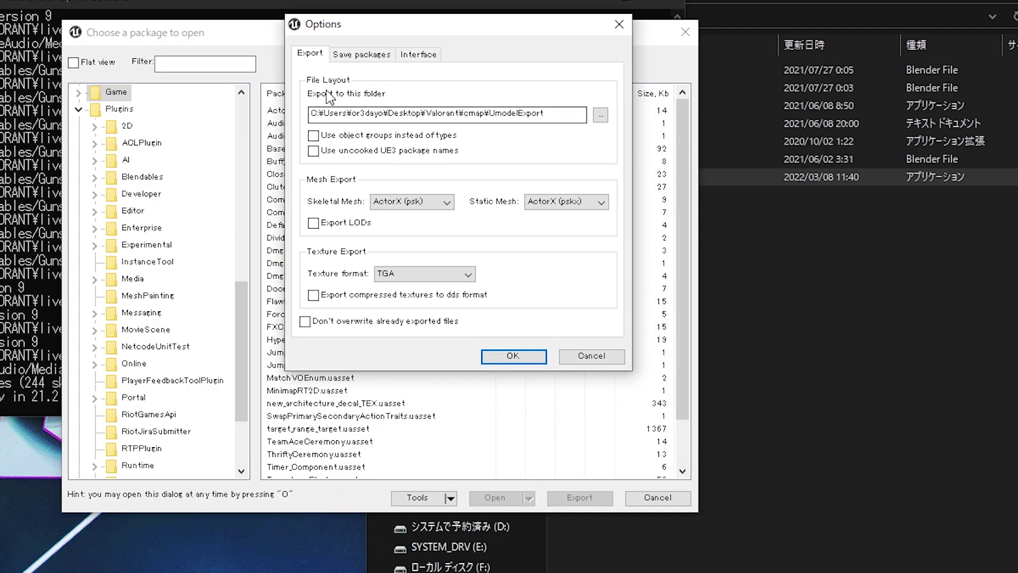
pyautogui.click(594, 121)
pyautogui.moveTo(599, 49); pyautogui.dragTo(381, 40)
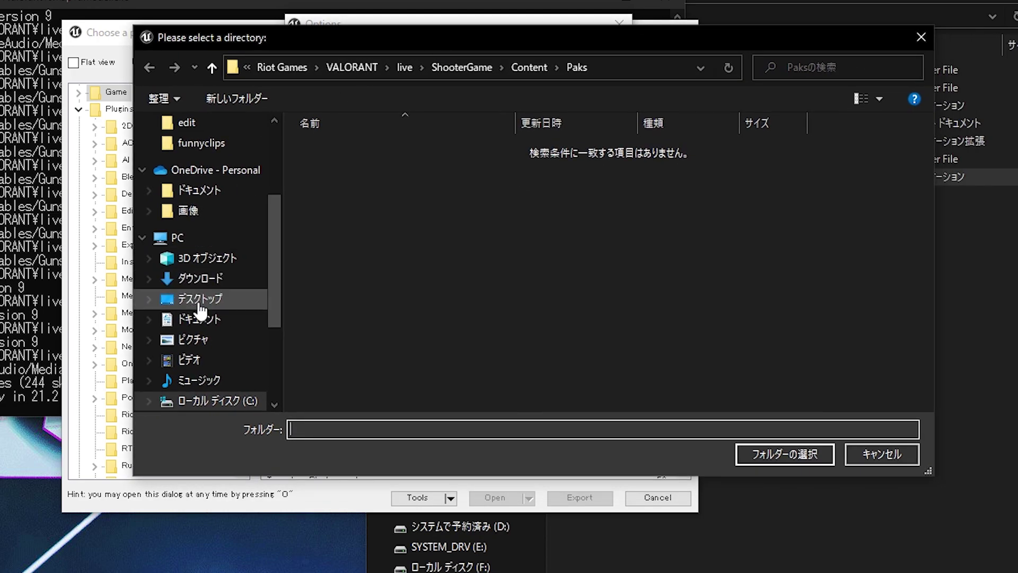
pyautogui.click(207, 307)
pyautogui.scroll(-5, 622, 340)
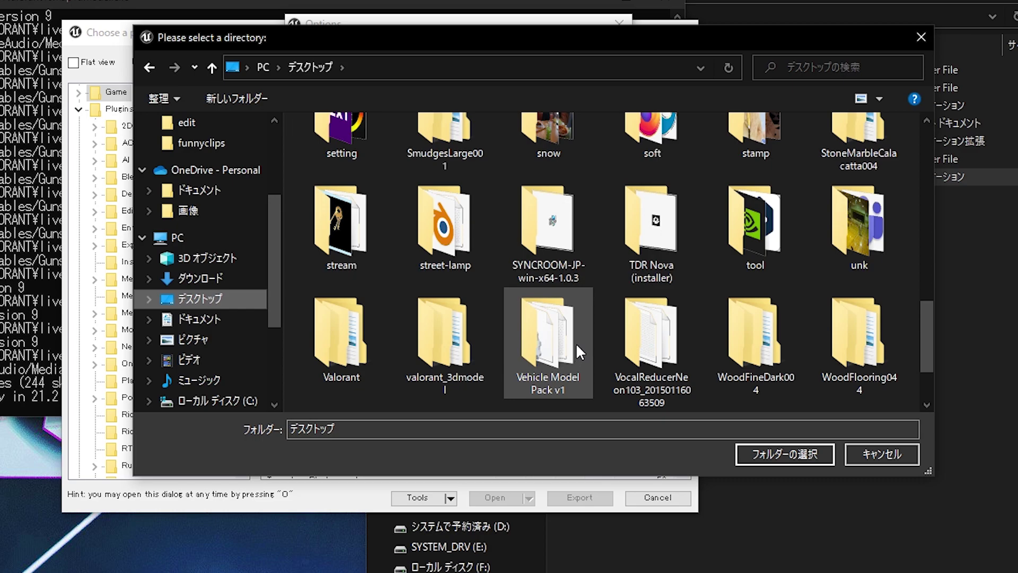
pyautogui.scroll(-2, 636, 350)
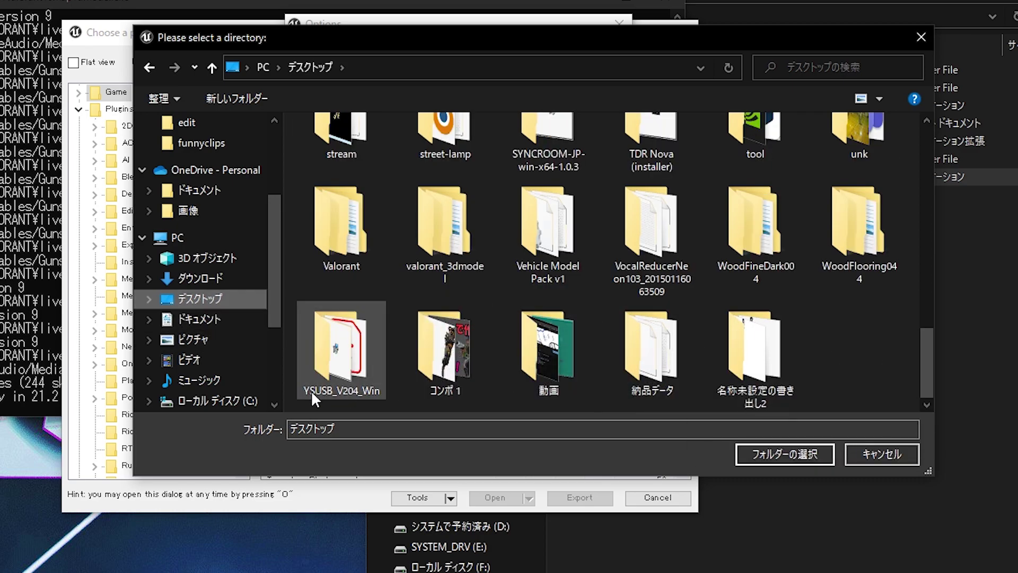
pyautogui.doubleClick(325, 239)
pyautogui.click(323, 151)
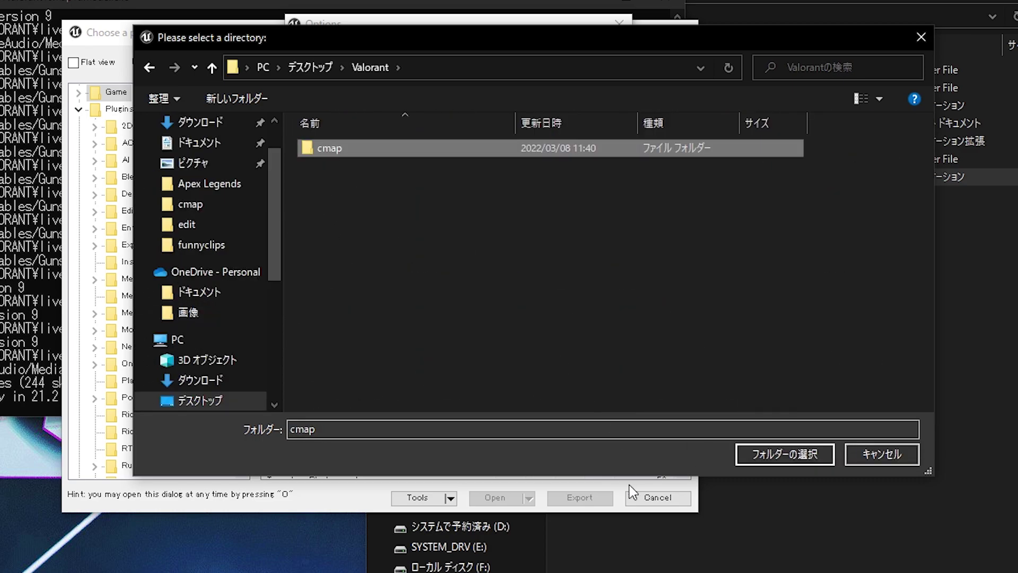
pyautogui.click(785, 454)
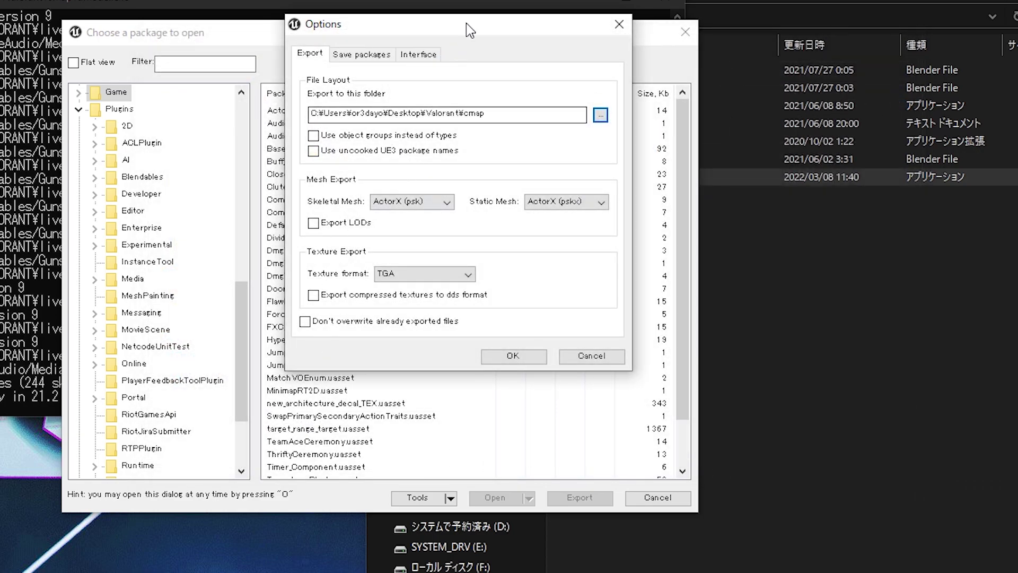
# - Set both skeletal and static meshes to export as glTF 2.0
pyautogui.moveTo(466, 23); pyautogui.dragTo(472, 41)
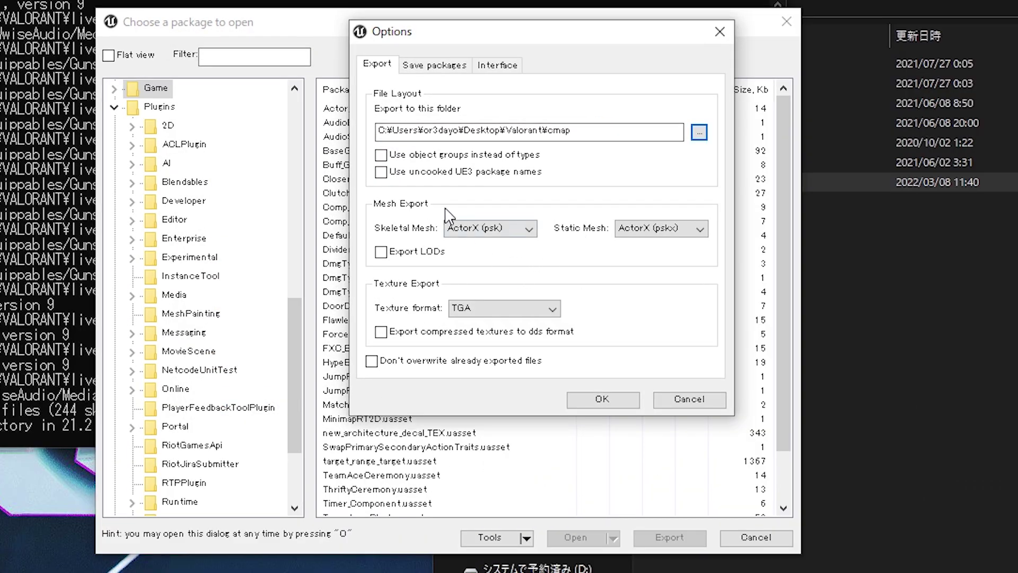
pyautogui.click(486, 228)
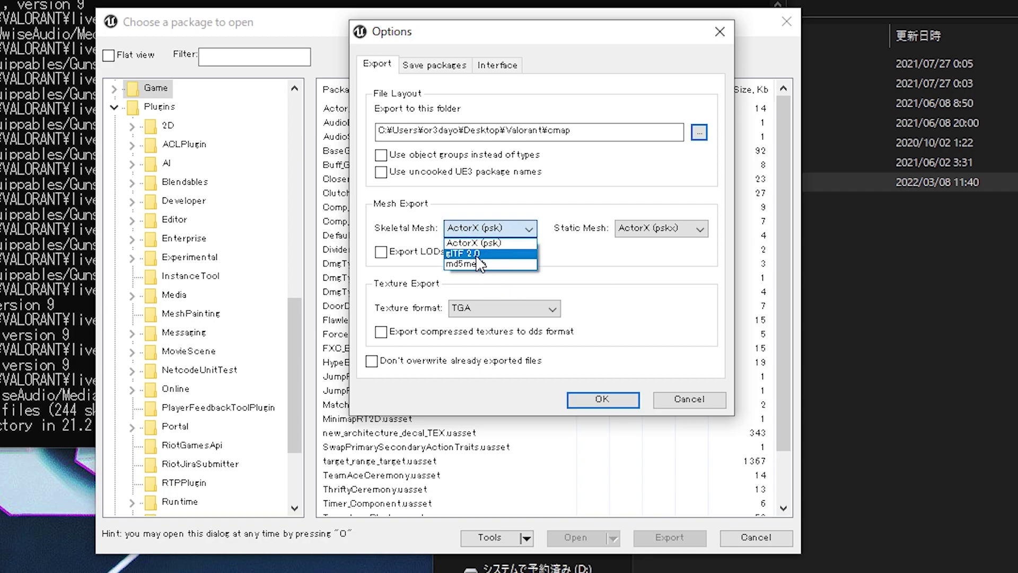
pyautogui.click(491, 254)
pyautogui.click(662, 230)
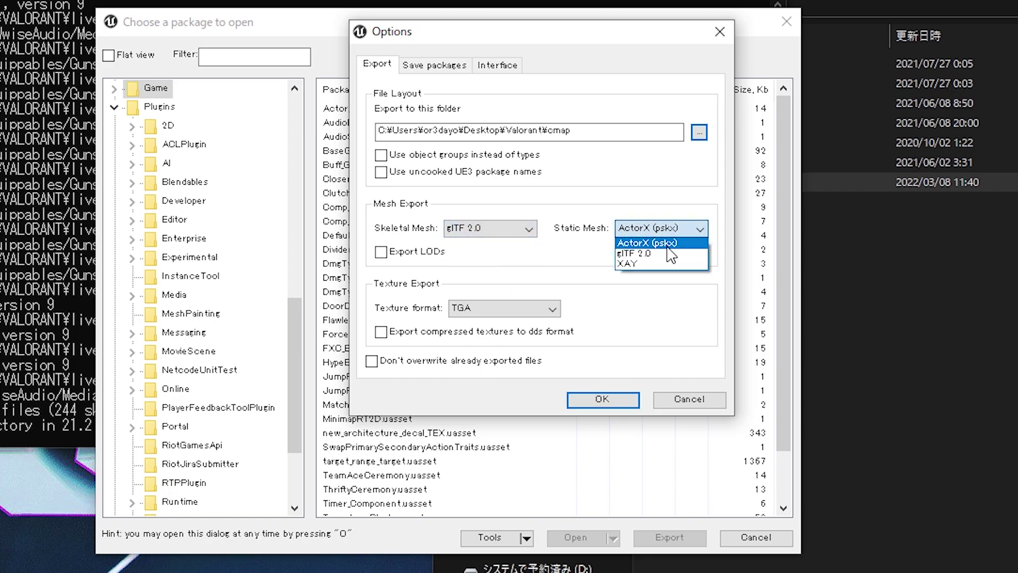
pyautogui.click(669, 251)
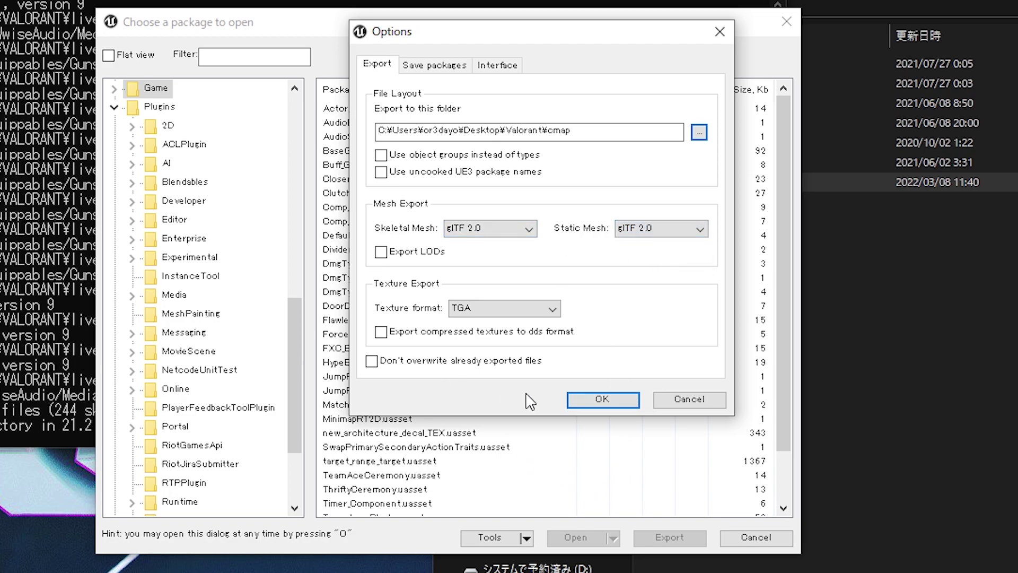
# - Export the whole Game folder's content to the cmap folder, all 45276 objects
pyautogui.click(603, 403)
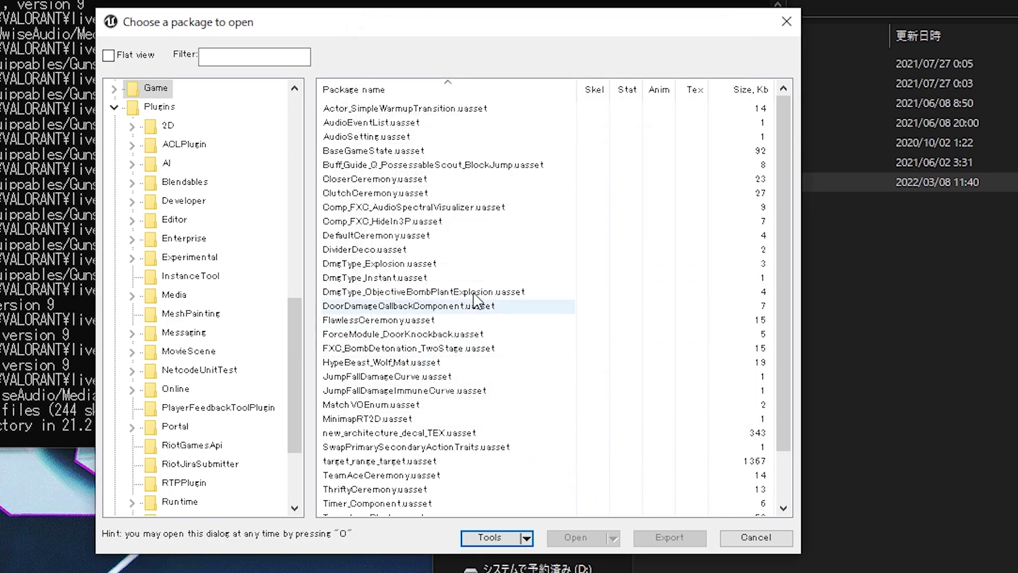
pyautogui.scroll(1, 193, 196)
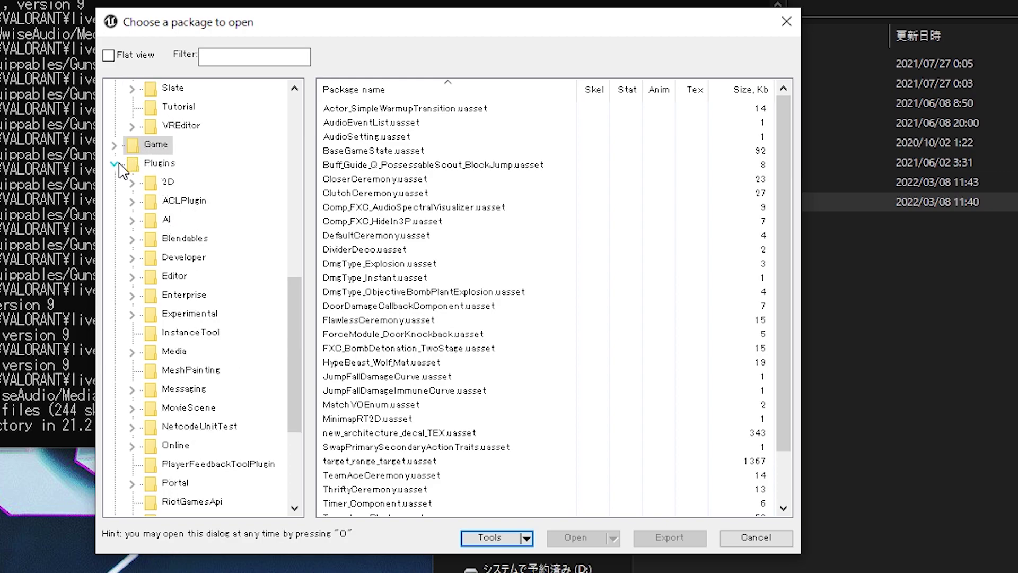
pyautogui.rightClick(157, 147)
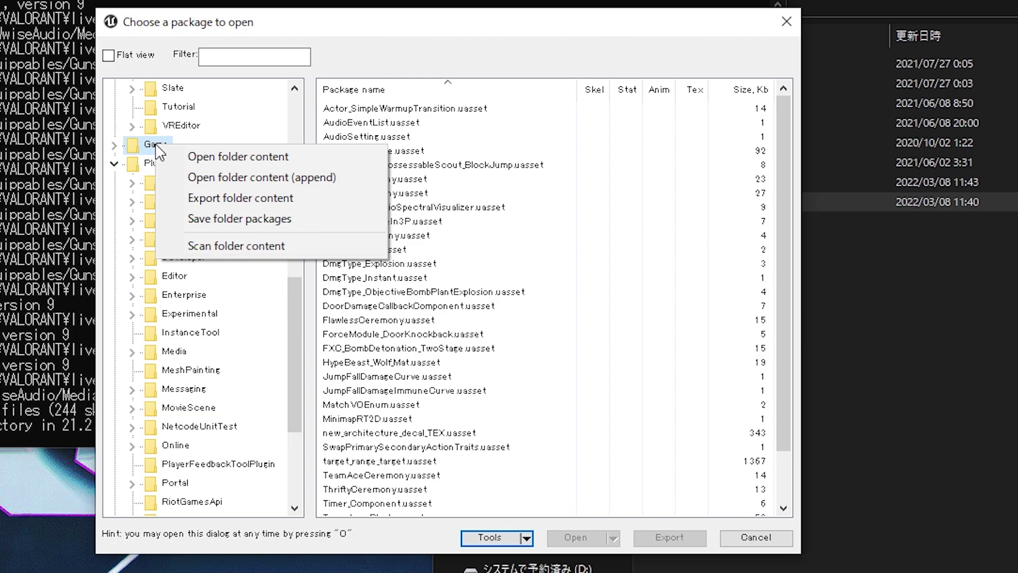
pyautogui.click(264, 204)
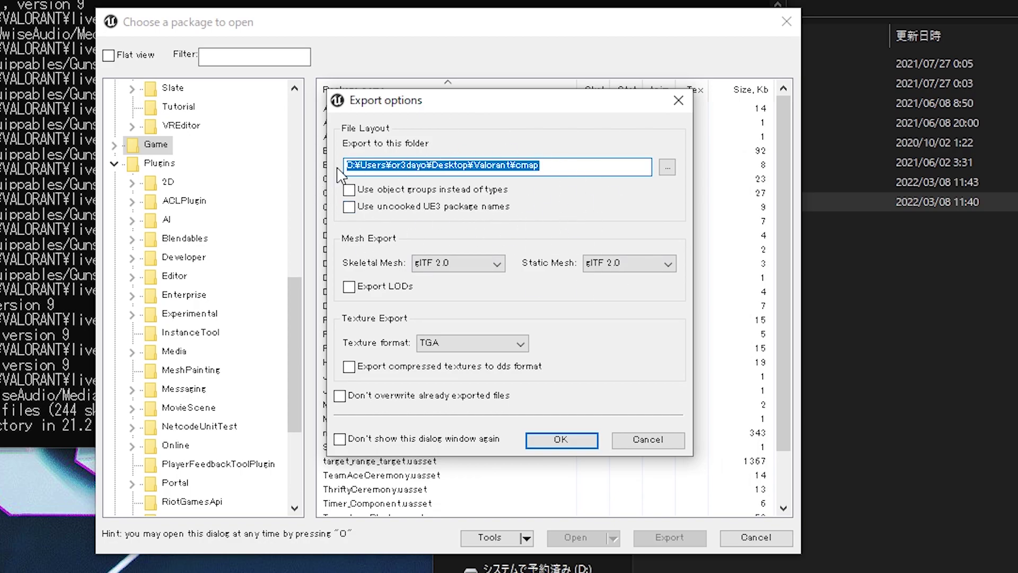
pyautogui.click(569, 169)
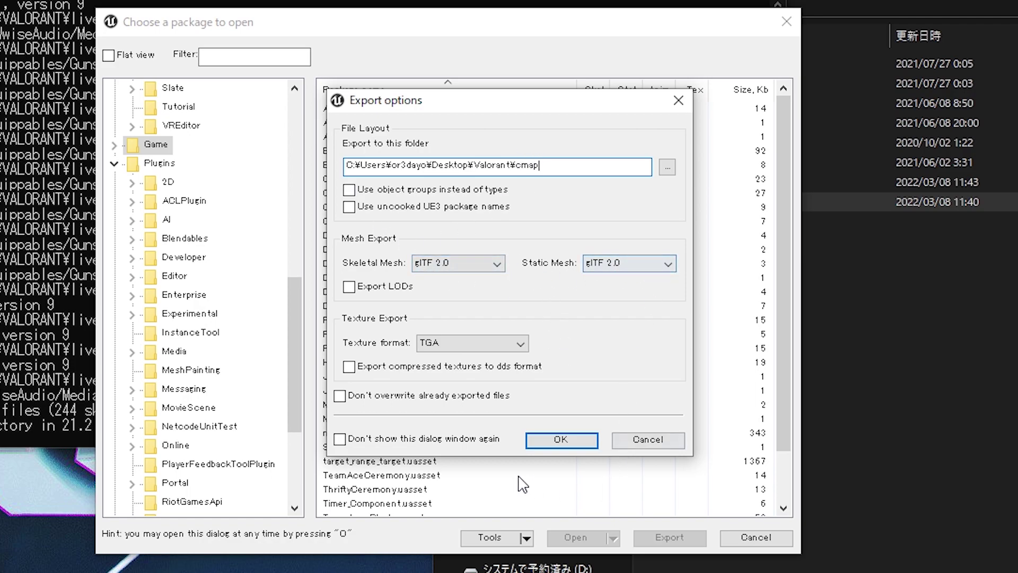
pyautogui.click(580, 442)
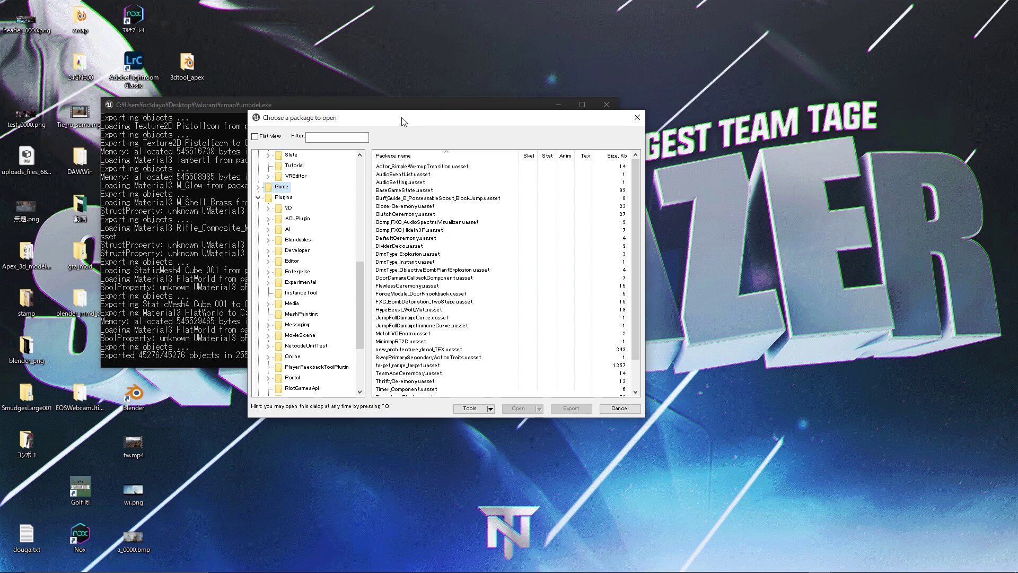
# - Launch cmap.exe from the cmap folder
pyautogui.moveTo(403, 122)
pyautogui.mouseDown()
pyautogui.moveTo(684, 166)
pyautogui.moveTo(668, 137)
pyautogui.mouseUp()
pyautogui.click(323, 568)
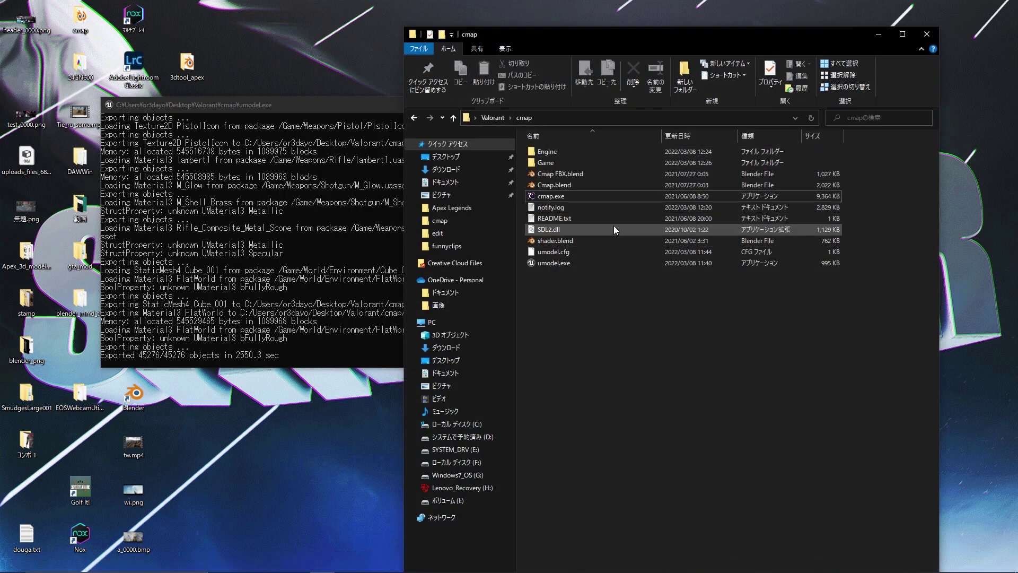
pyautogui.click(571, 198)
pyautogui.doubleClick(571, 196)
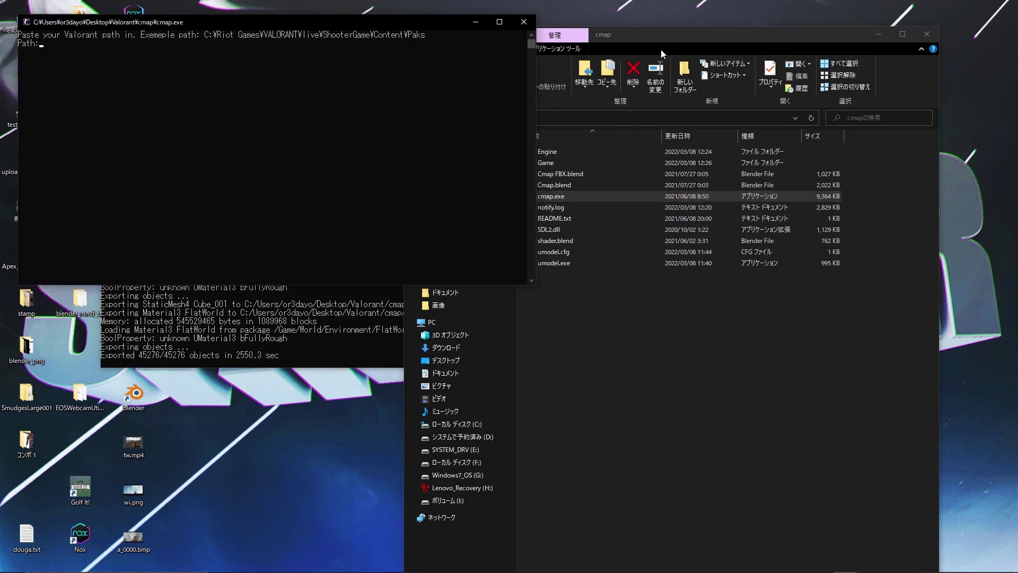
# - Arrange the package browser, console and cmap folder windows
pyautogui.click(320, 562)
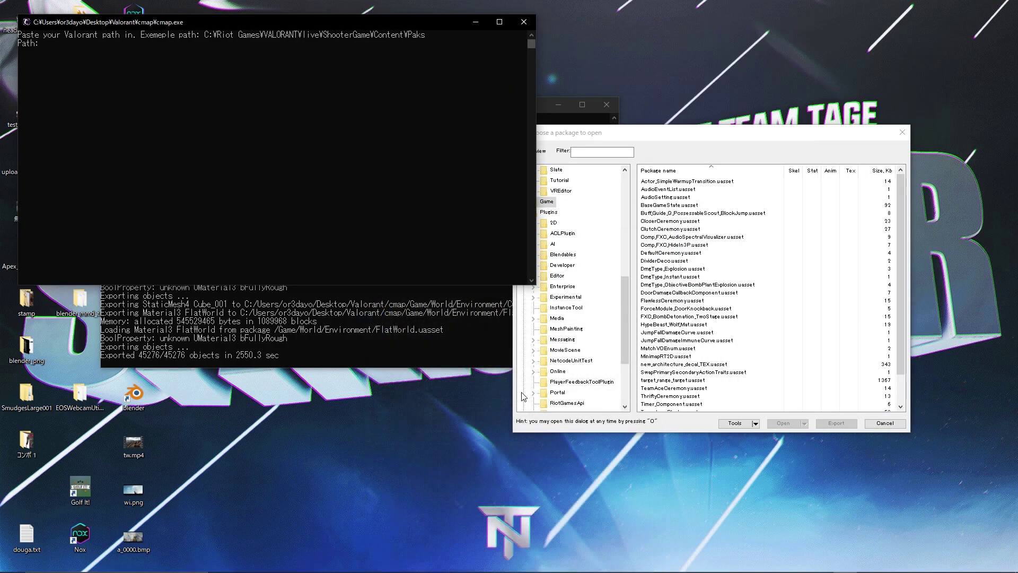
pyautogui.moveTo(672, 134); pyautogui.dragTo(631, 117)
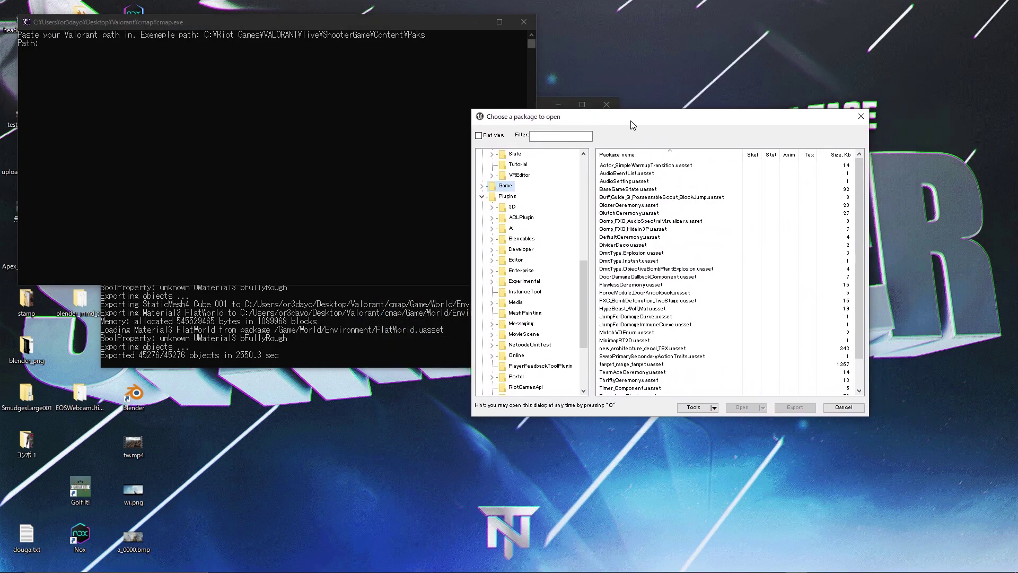
pyautogui.click(320, 562)
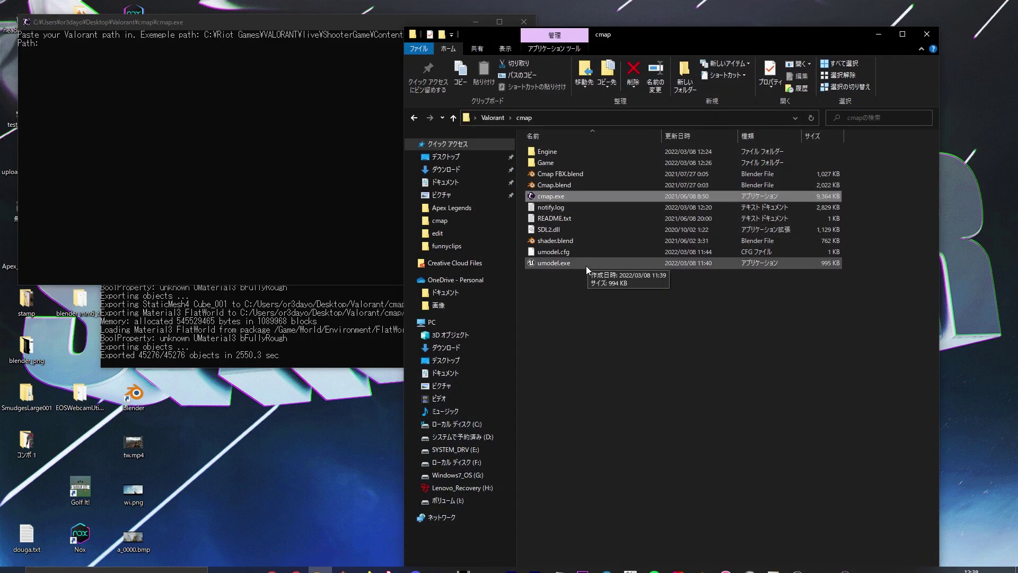
pyautogui.click(879, 35)
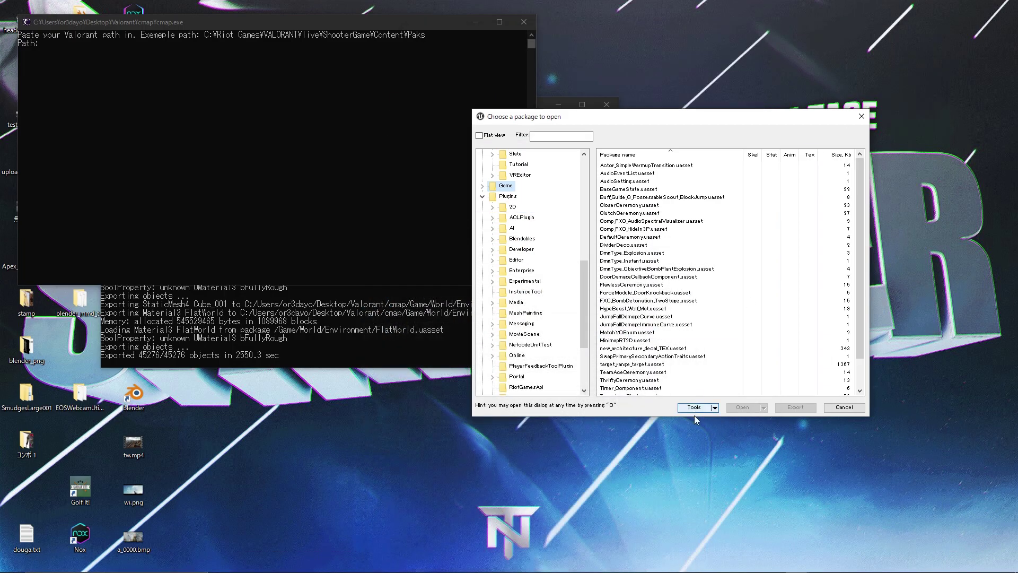
pyautogui.press('super')
pyautogui.click(321, 562)
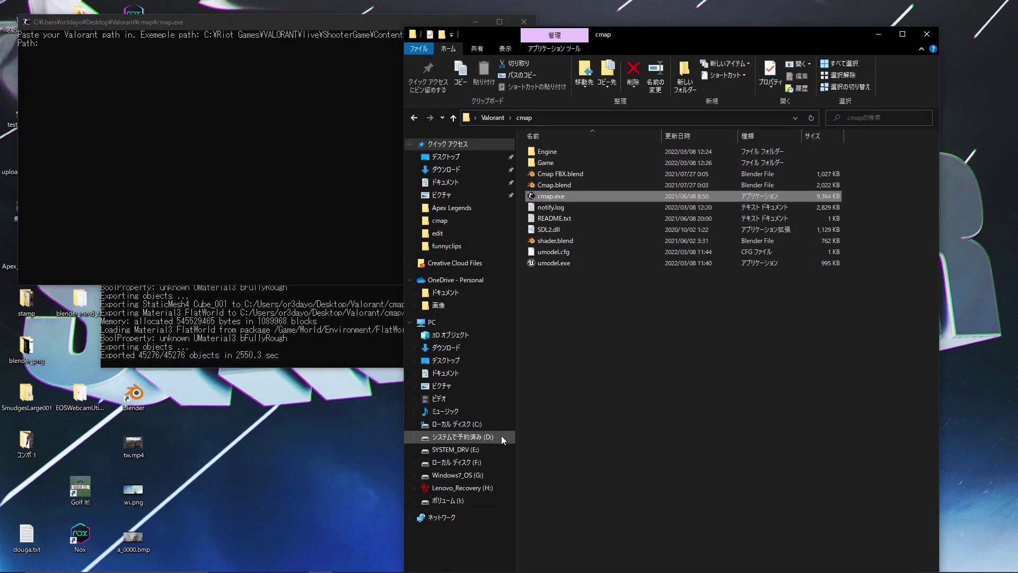
# - Browse to C:\Riot Games\VALORANT\live\ShooterGame\Content\Paks in Explorer
pyautogui.click(446, 423)
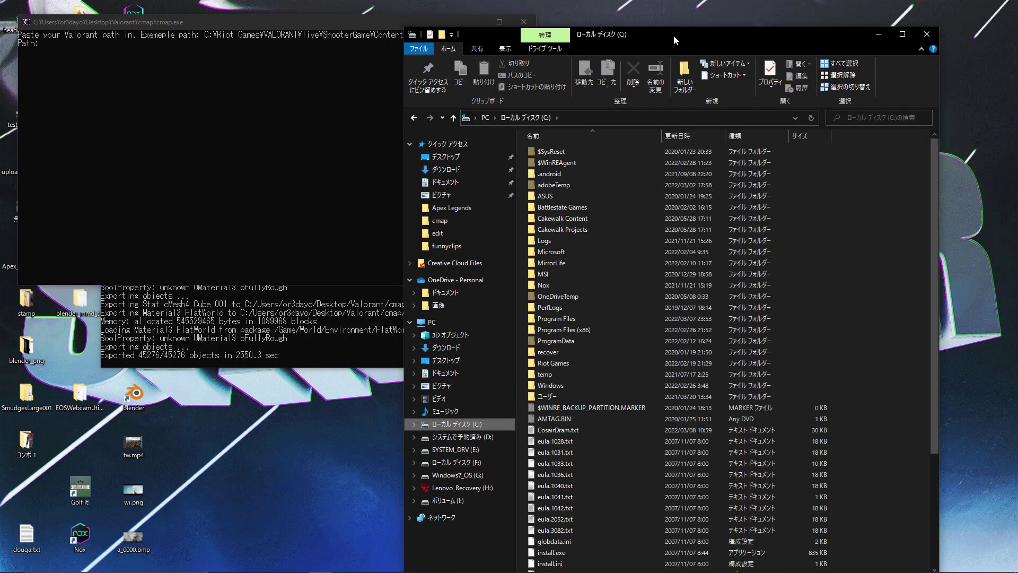
pyautogui.moveTo(677, 34); pyautogui.dragTo(763, 13)
pyautogui.doubleClick(639, 342)
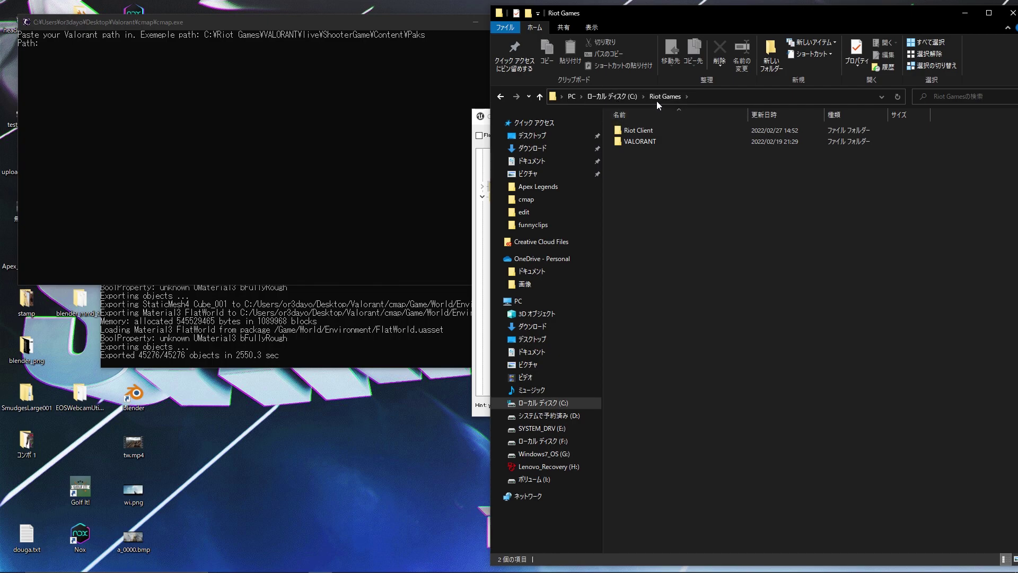
pyautogui.doubleClick(666, 141)
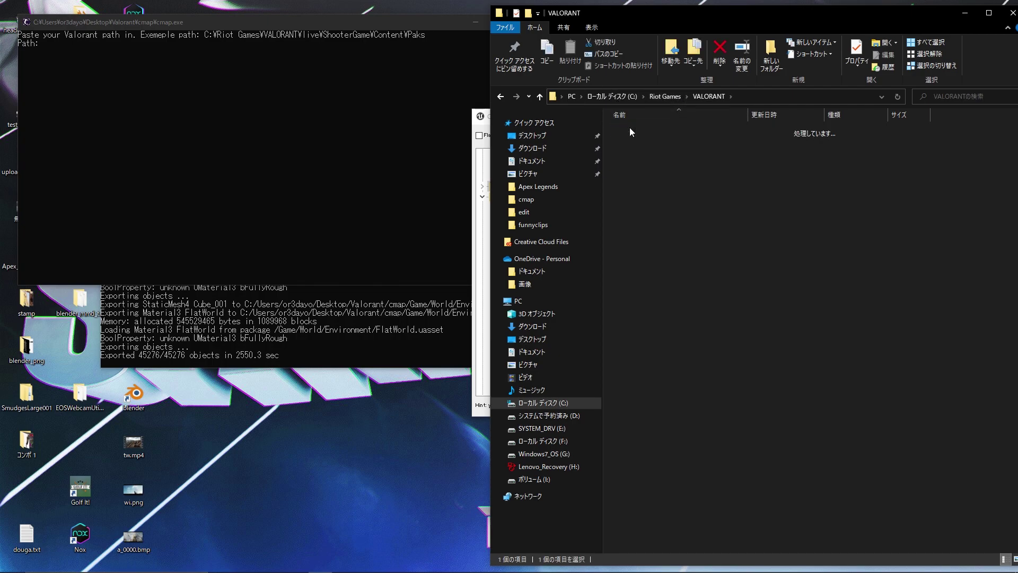
pyautogui.doubleClick(642, 140)
pyautogui.doubleClick(645, 142)
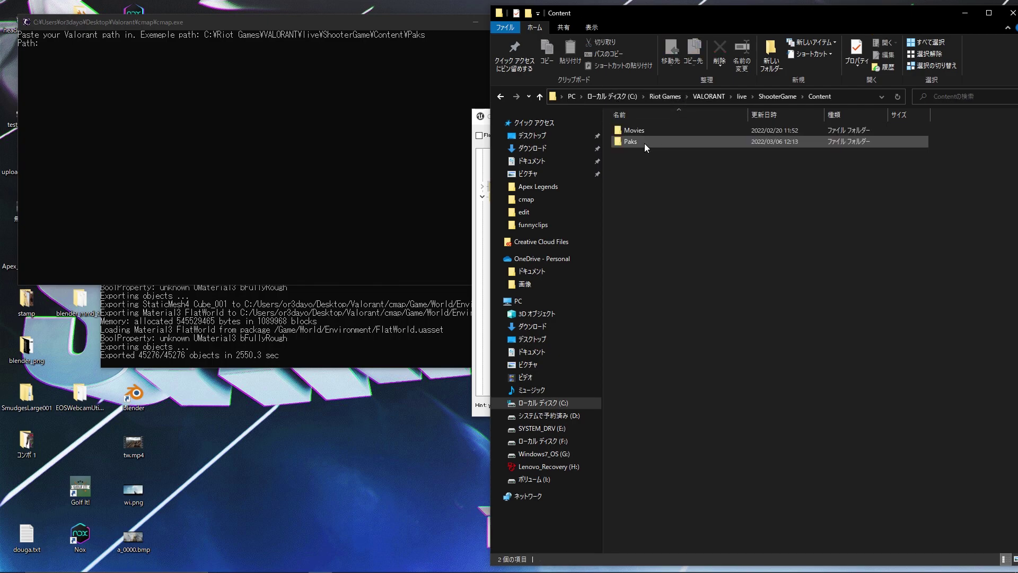
pyautogui.doubleClick(644, 142)
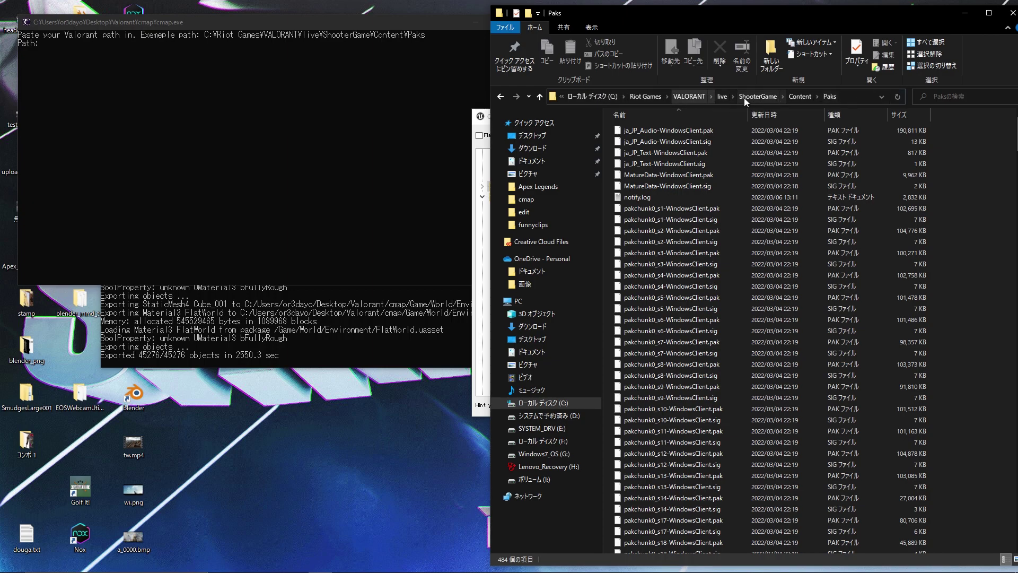
# - Copy the Paks folder address and return to the cmap console
pyautogui.rightClick(834, 99)
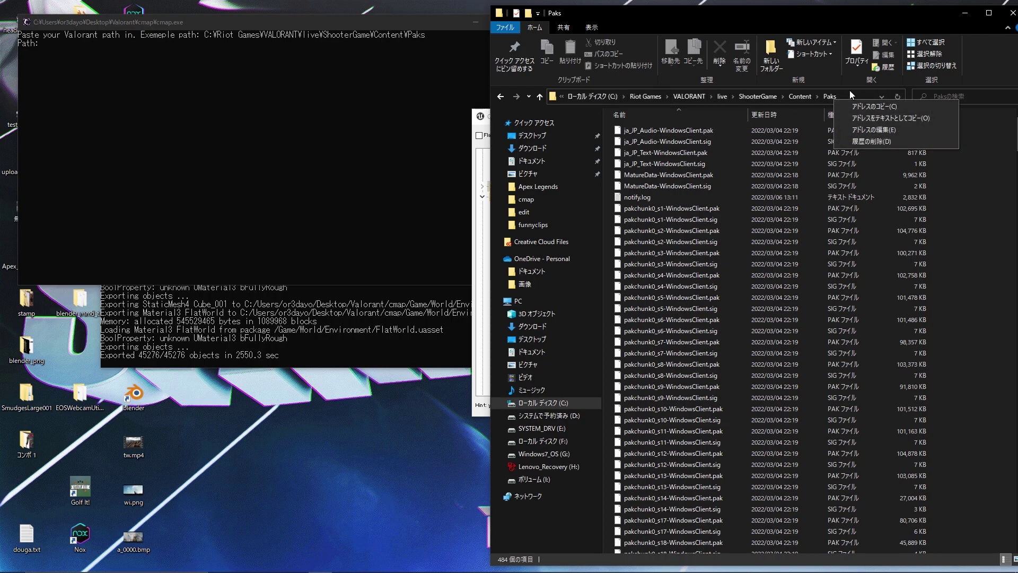
pyautogui.click(890, 106)
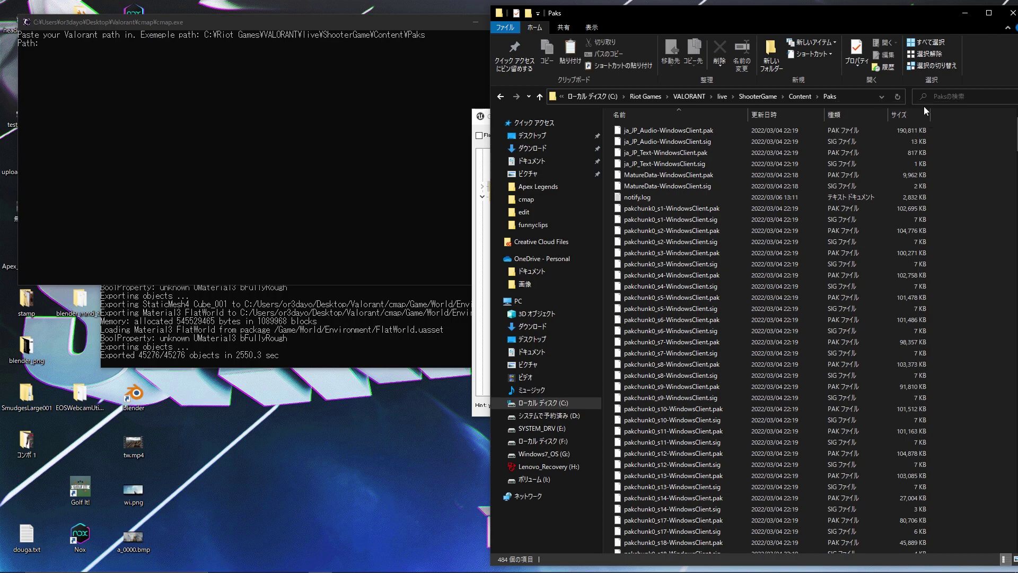
pyautogui.click(965, 12)
pyautogui.click(126, 27)
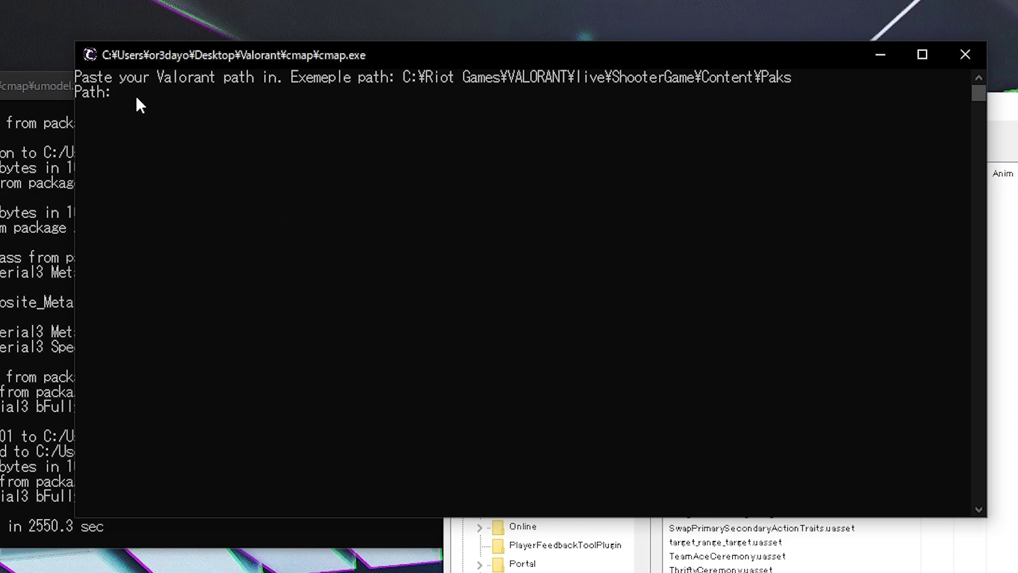
# - Give cmap the Paks path, answer YES for a full map, port 'Port', then exit
pyautogui.rightClick(120, 98)
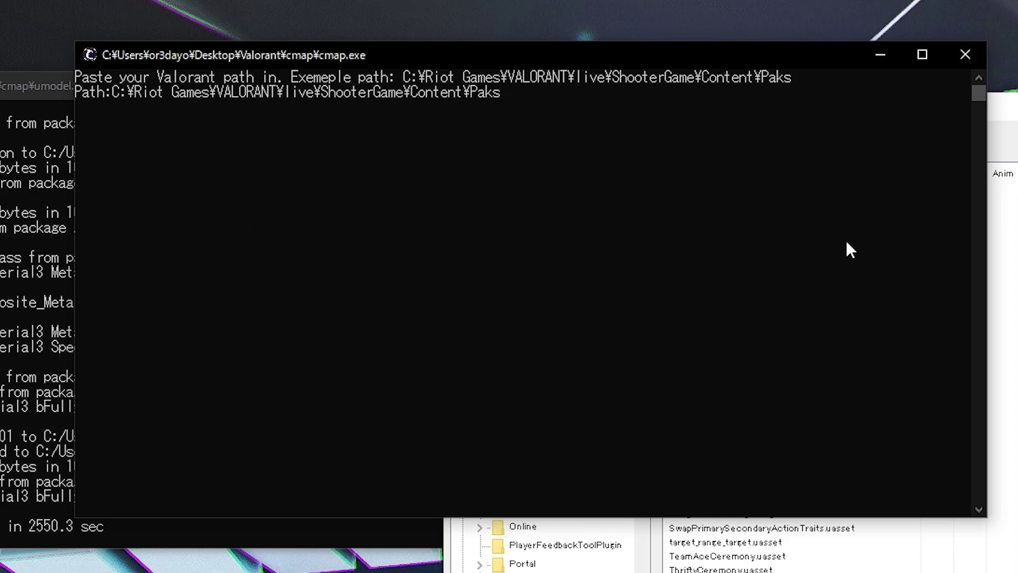
pyautogui.press('Return')
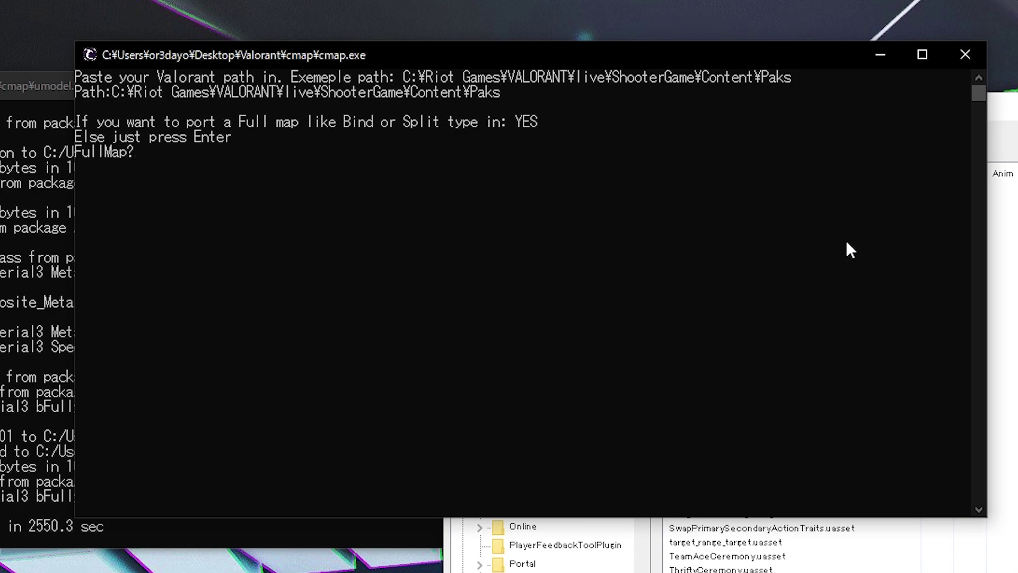
pyautogui.write('YE')
pyautogui.write('S')
pyautogui.press('Return')
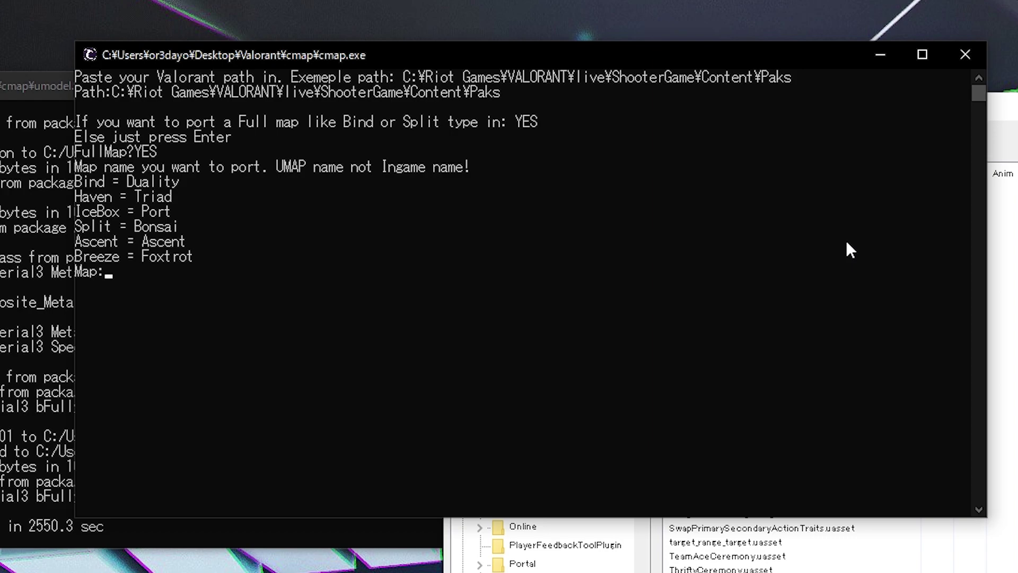
pyautogui.write('Port')
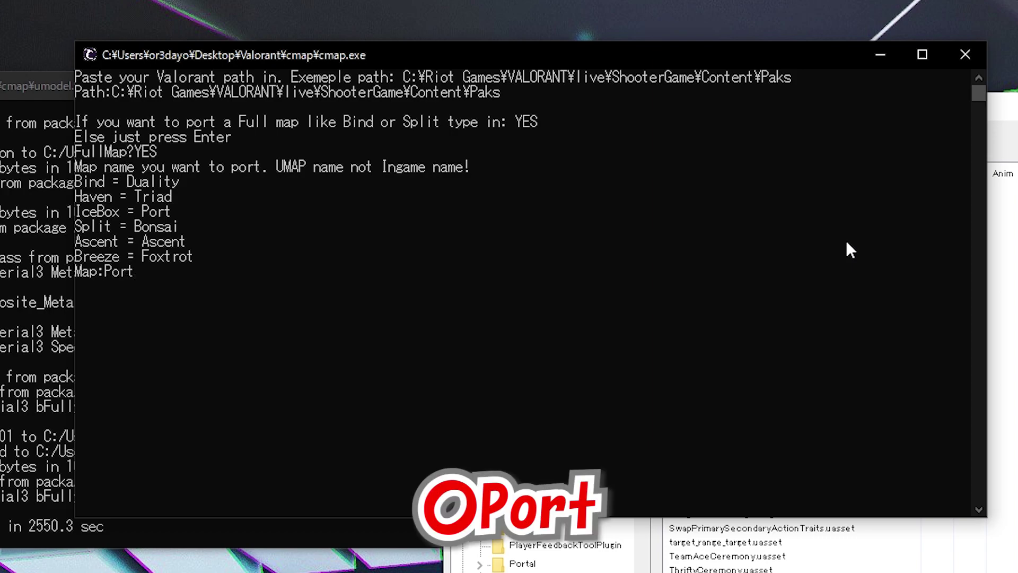
pyautogui.press('Return')
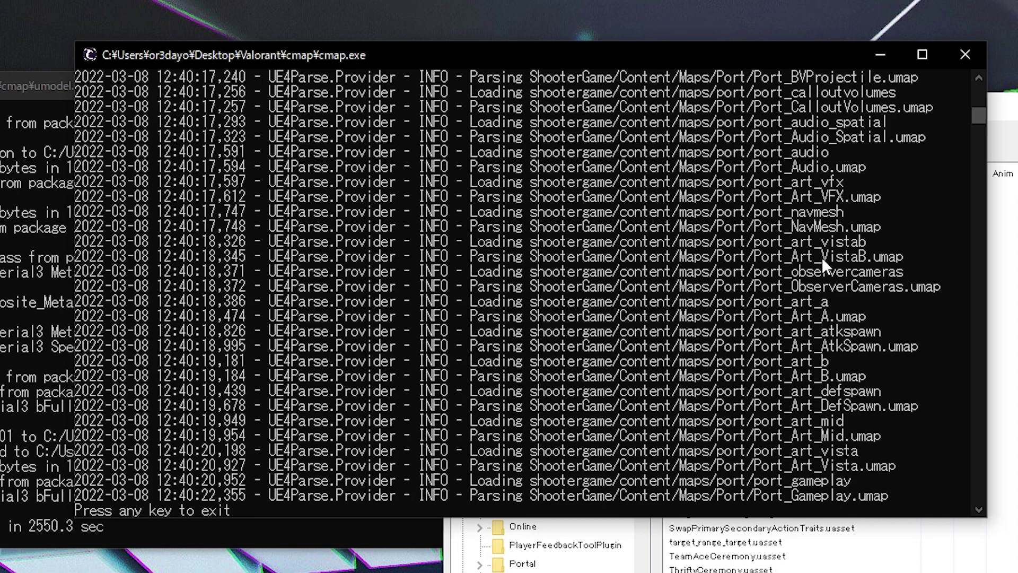
pyautogui.write('Port')
pyautogui.press('Return')
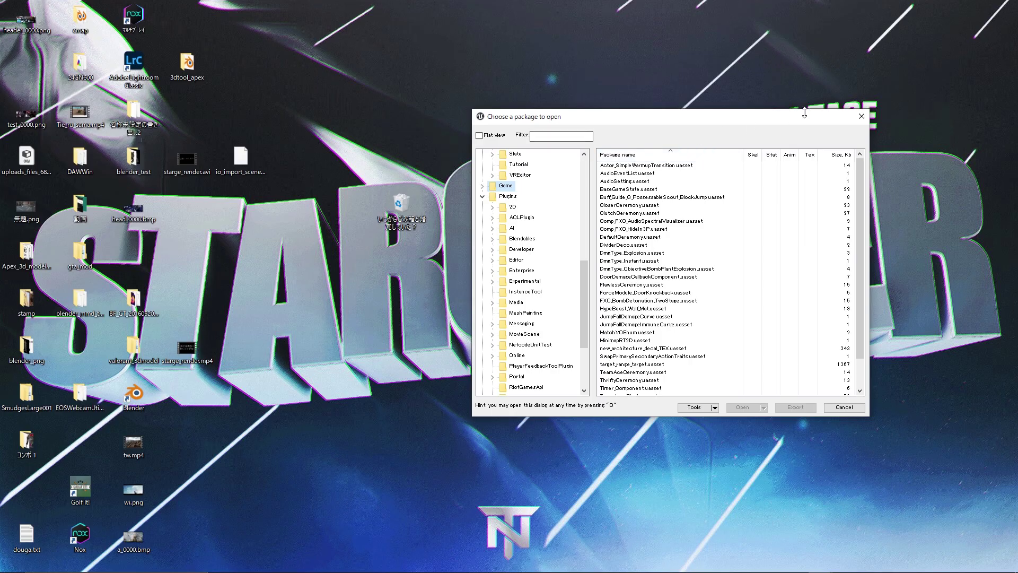
# - Open the desktop Valorant\cmap folder and look inside its Json folder
pyautogui.moveTo(736, 116); pyautogui.dragTo(886, 120)
pyautogui.doubleClick(508, 206)
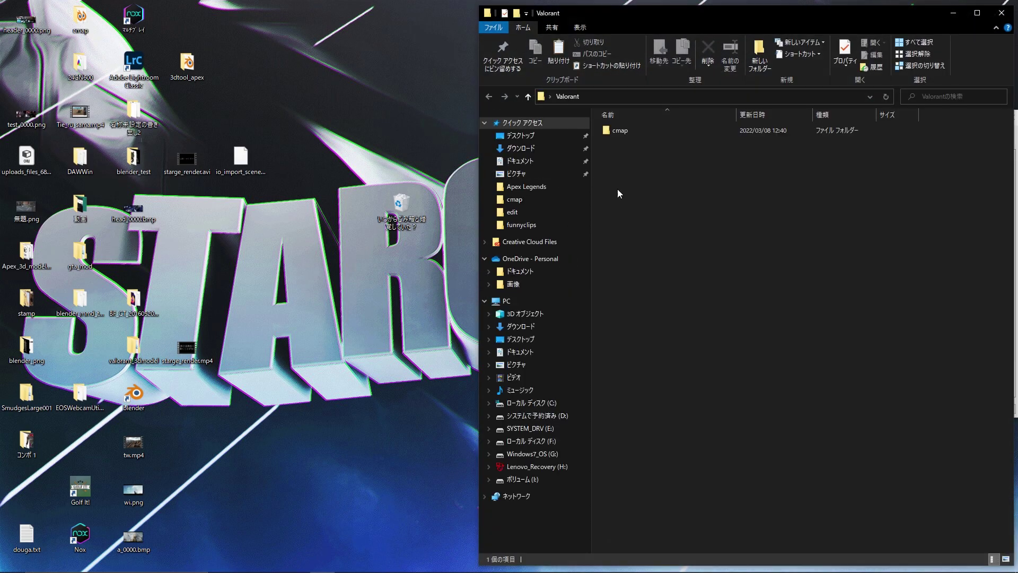
pyautogui.moveTo(621, 12); pyautogui.dragTo(490, 27)
pyautogui.doubleClick(497, 145)
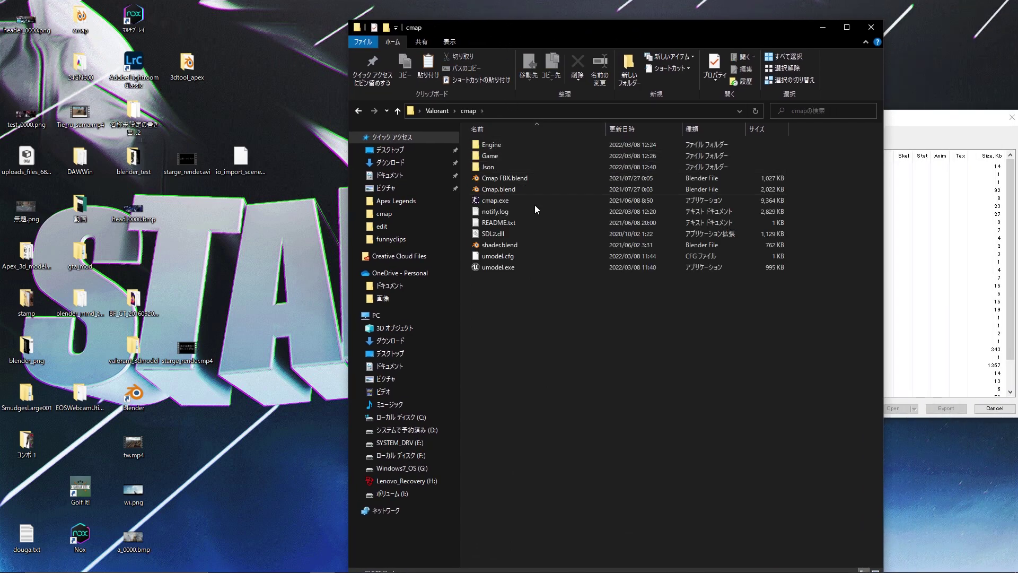
pyautogui.doubleClick(490, 168)
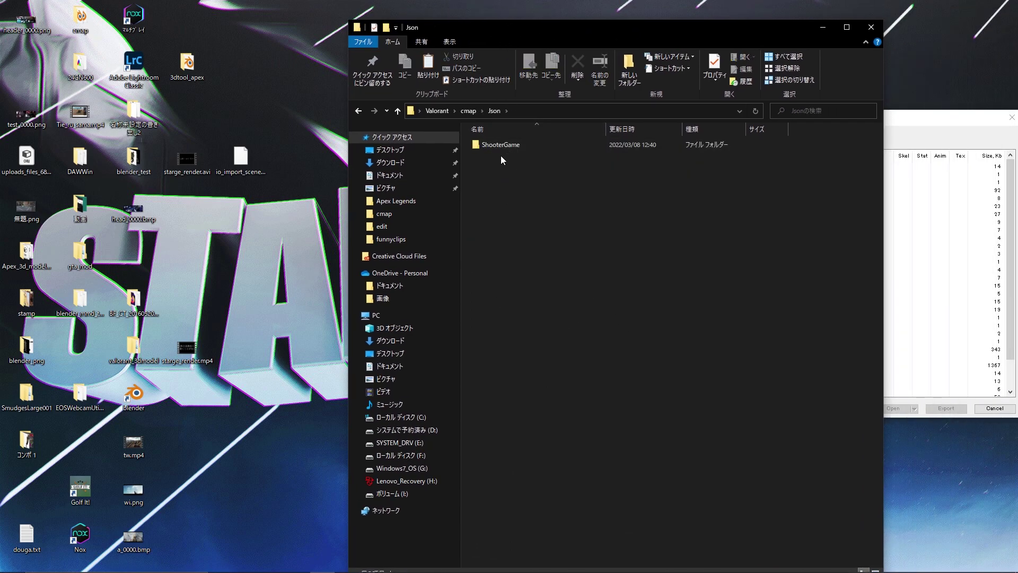
pyautogui.click(359, 110)
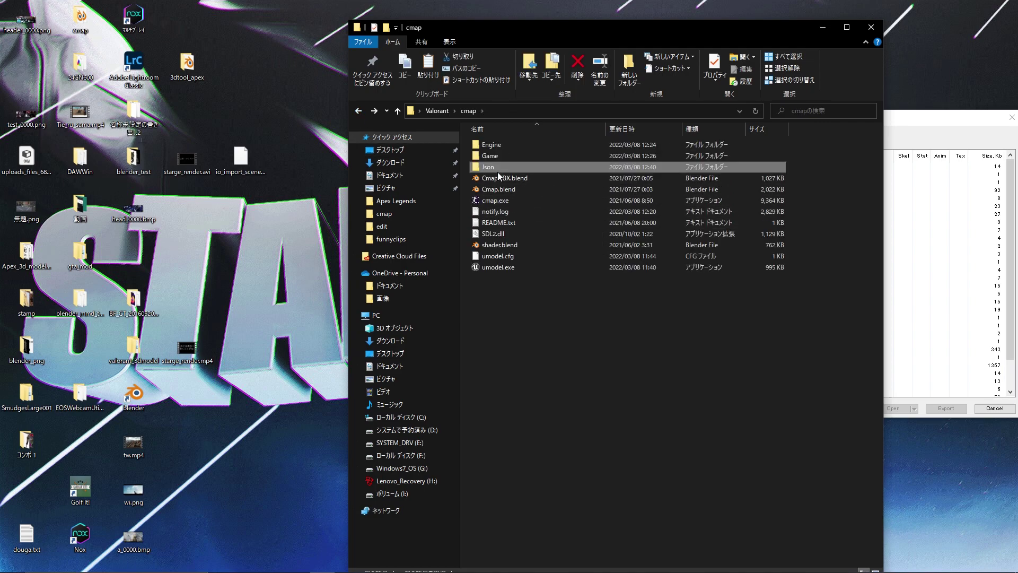
pyautogui.doubleClick(496, 168)
# - Return to the cmap folder and open Cmap.blend in Blender
pyautogui.click(510, 148)
pyautogui.doubleClick(510, 148)
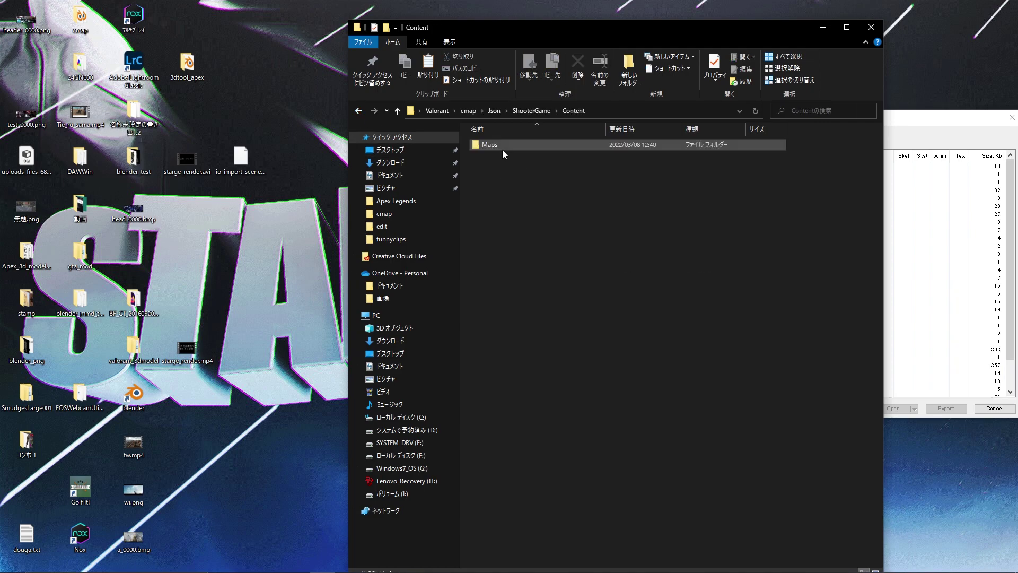
pyautogui.click(359, 111)
pyautogui.click(359, 111)
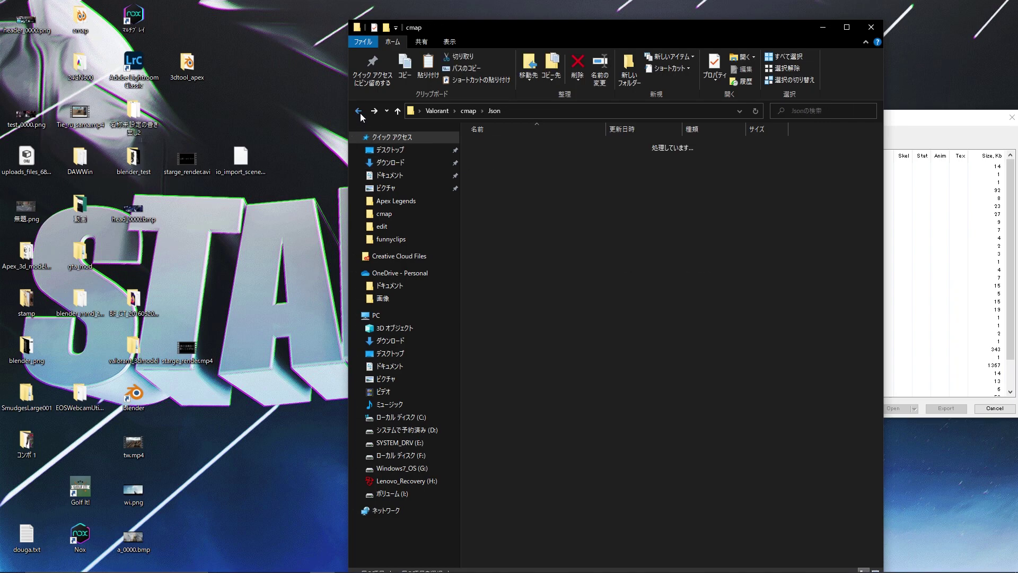
pyautogui.click(375, 111)
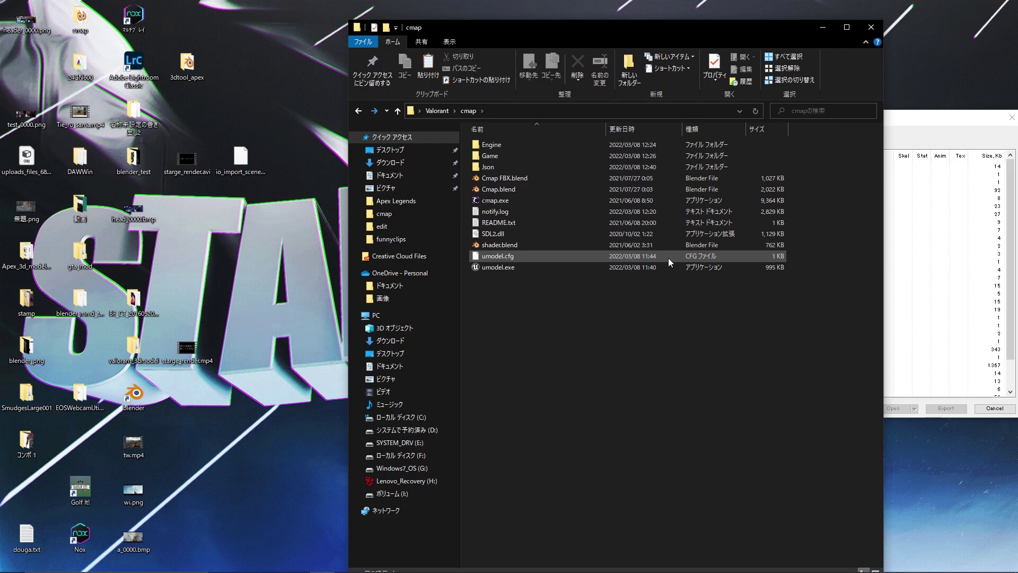
pyautogui.doubleClick(504, 189)
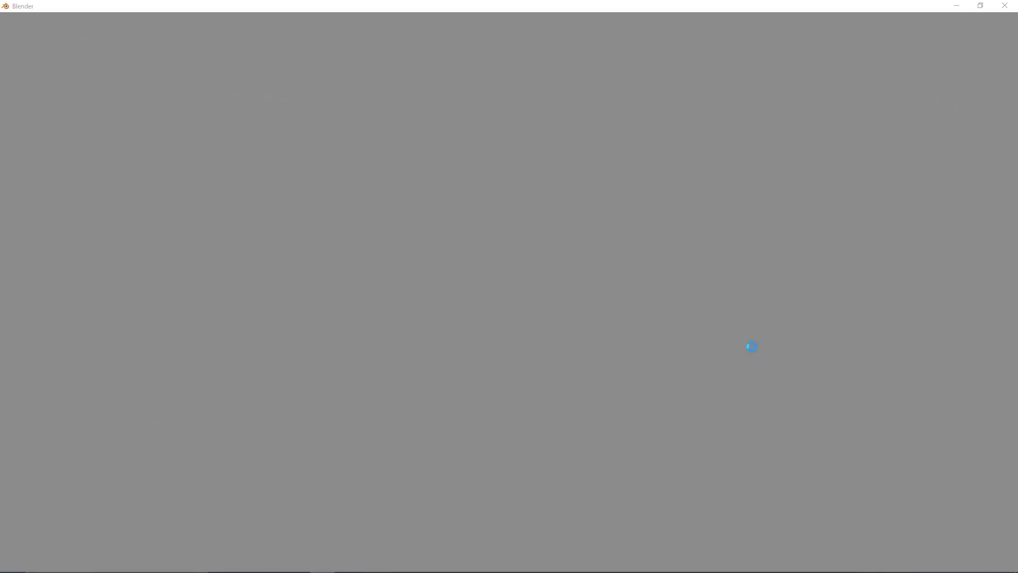
# - Switch from the cmap folder window to Blender's Scripting workspace showing umap3.py
pyautogui.press('super')
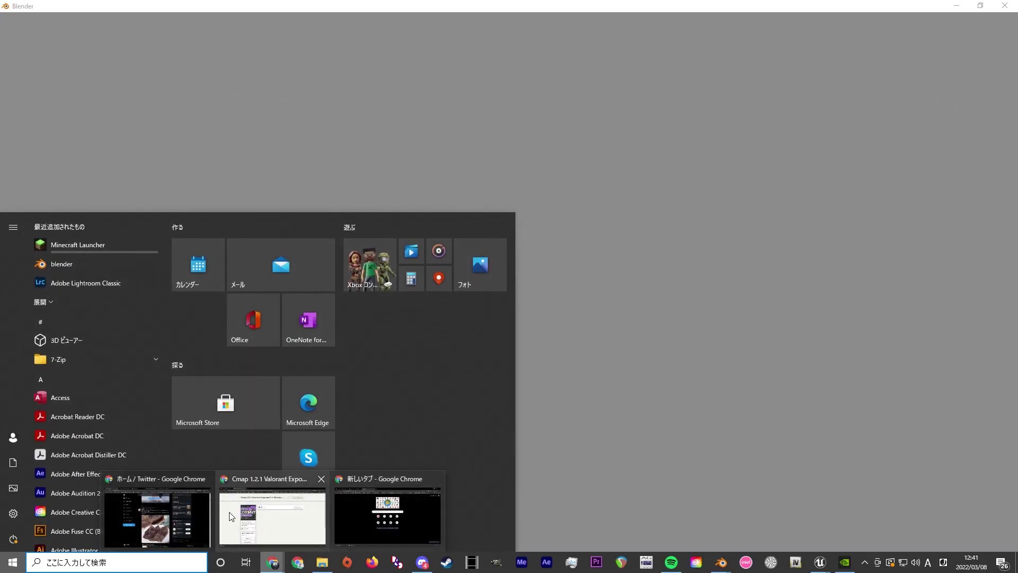
pyautogui.click(322, 562)
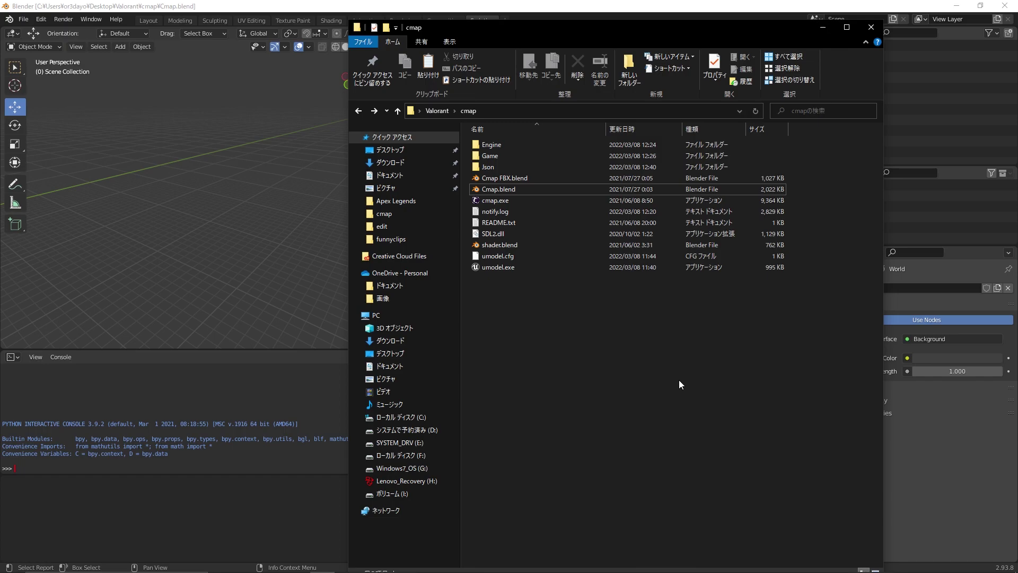
pyautogui.click(246, 39)
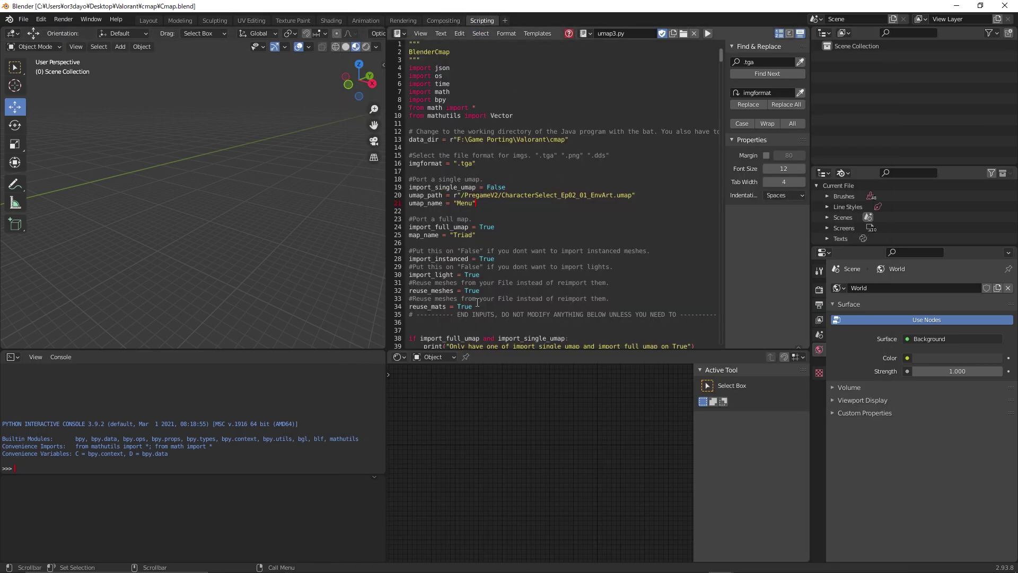
pyautogui.scroll(-1, 530, 293)
pyautogui.scroll(1, 530, 293)
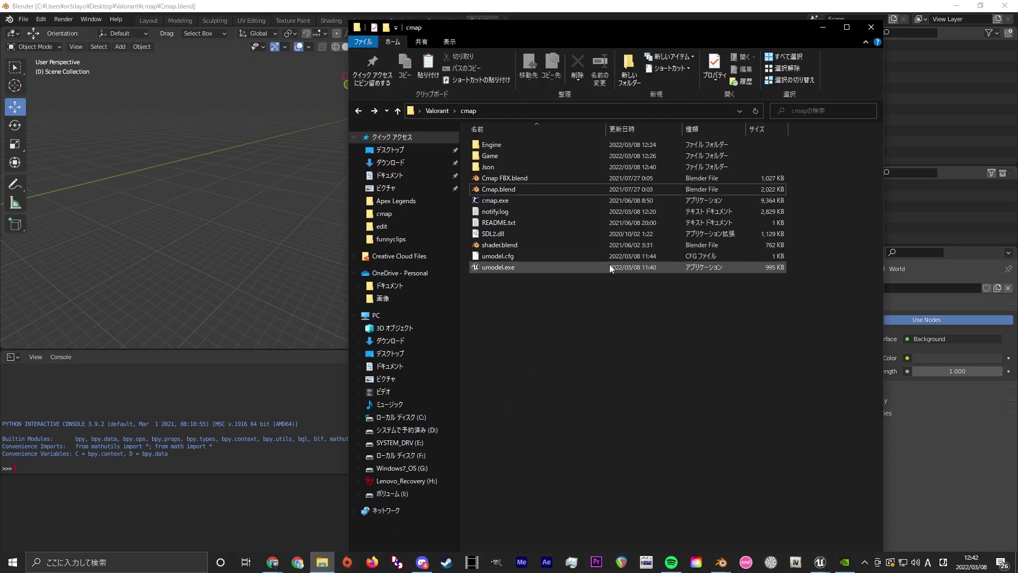
# - Copy the cmap folder path and paste it as the data_dir on line 13
pyautogui.moveTo(558, 35); pyautogui.dragTo(493, 66)
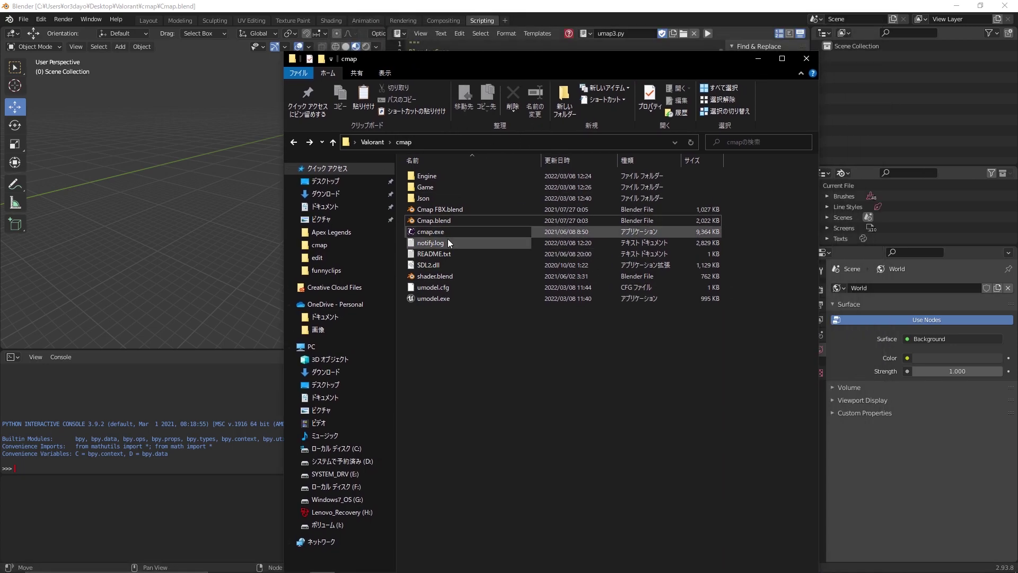
pyautogui.click(586, 369)
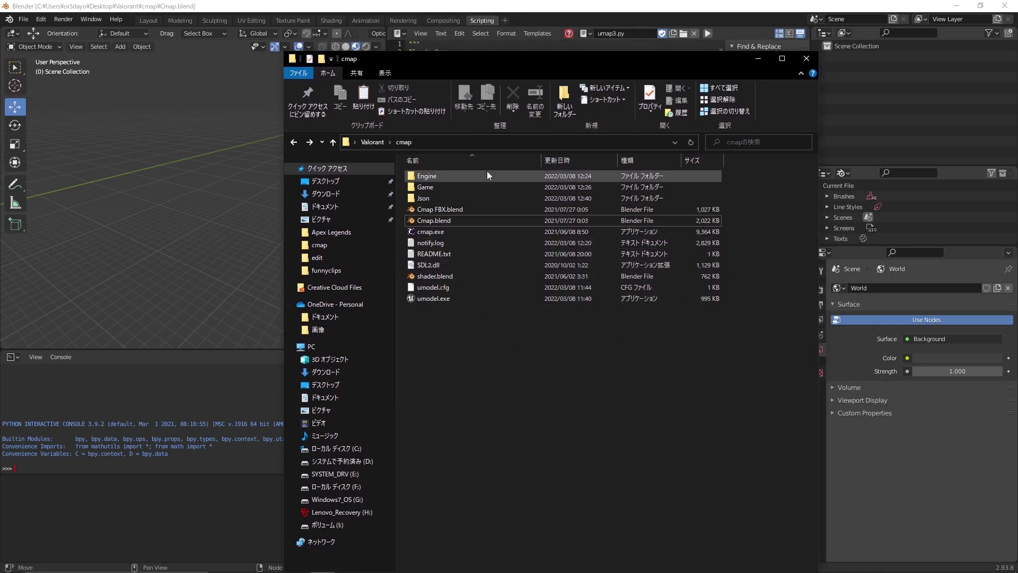
pyautogui.rightClick(403, 141)
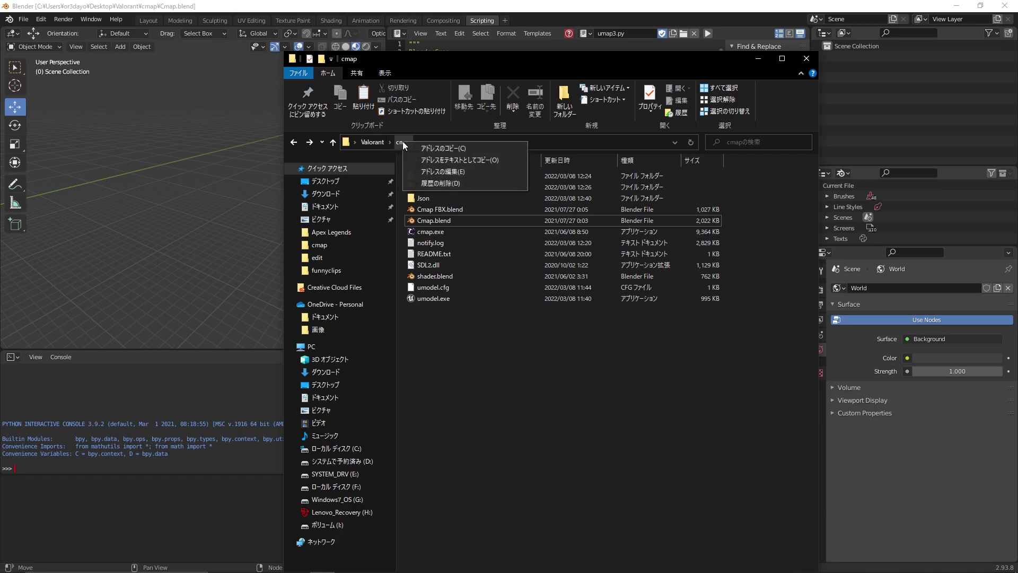
pyautogui.click(434, 147)
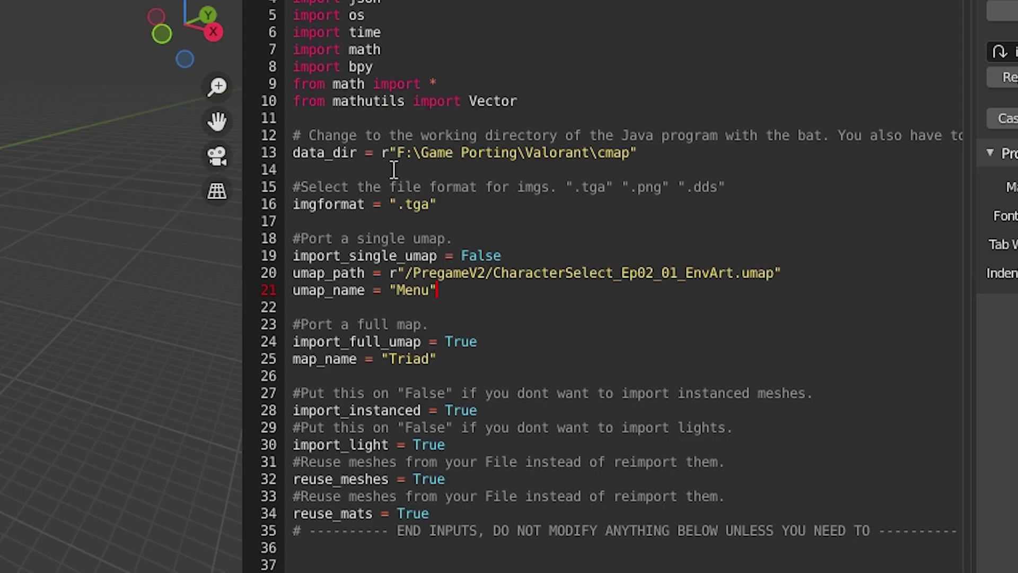
pyautogui.moveTo(397, 154); pyautogui.dragTo(630, 152)
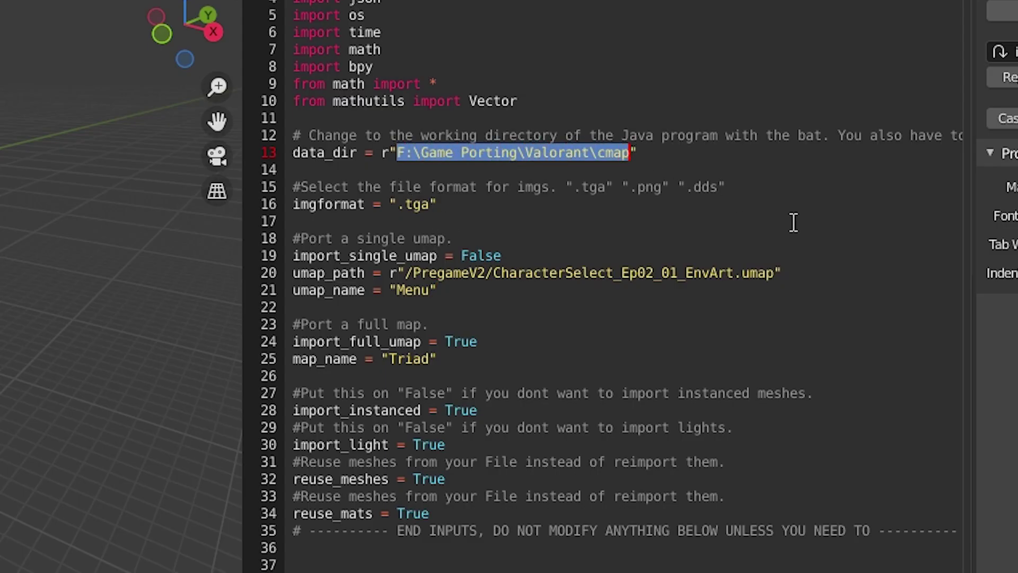
pyautogui.write('C:\\Users\\or3dayo\\Desktop\\Valorant\\cmap')
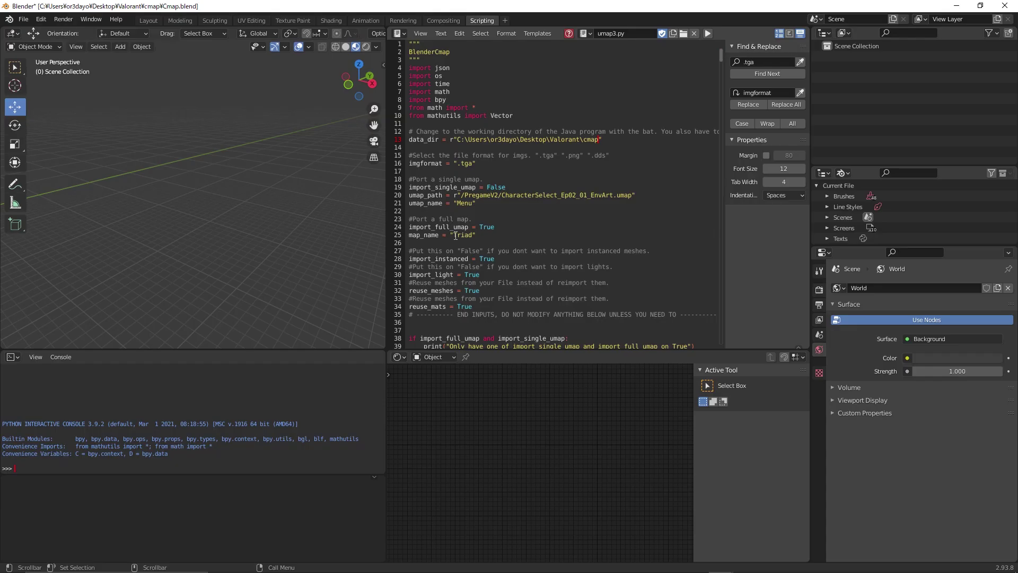
# - Change map_name from 'Triad' to 'Port' on line 25
pyautogui.doubleClick(455, 235)
pyautogui.scroll(-5, 477, 244)
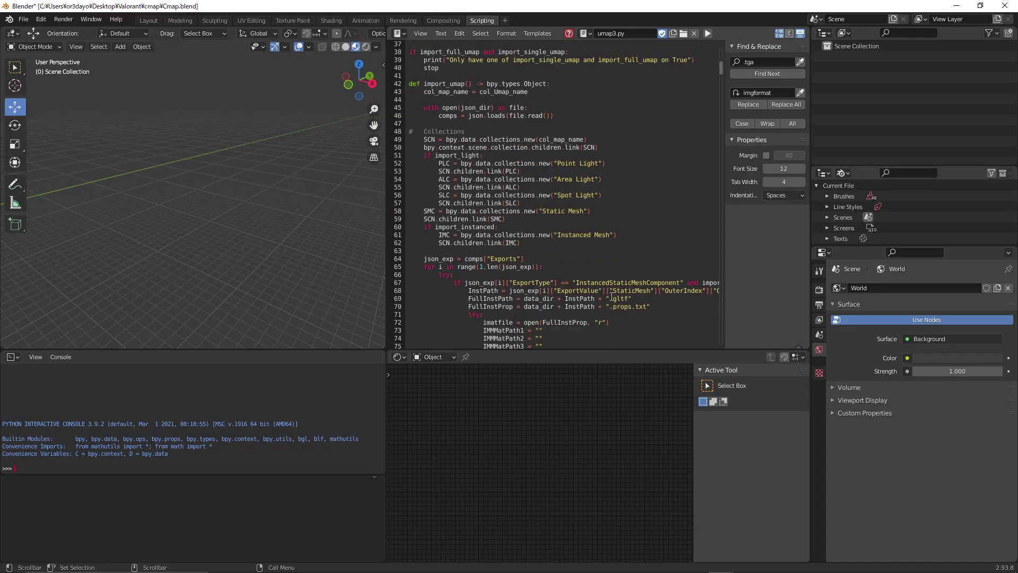
pyautogui.write('Port')
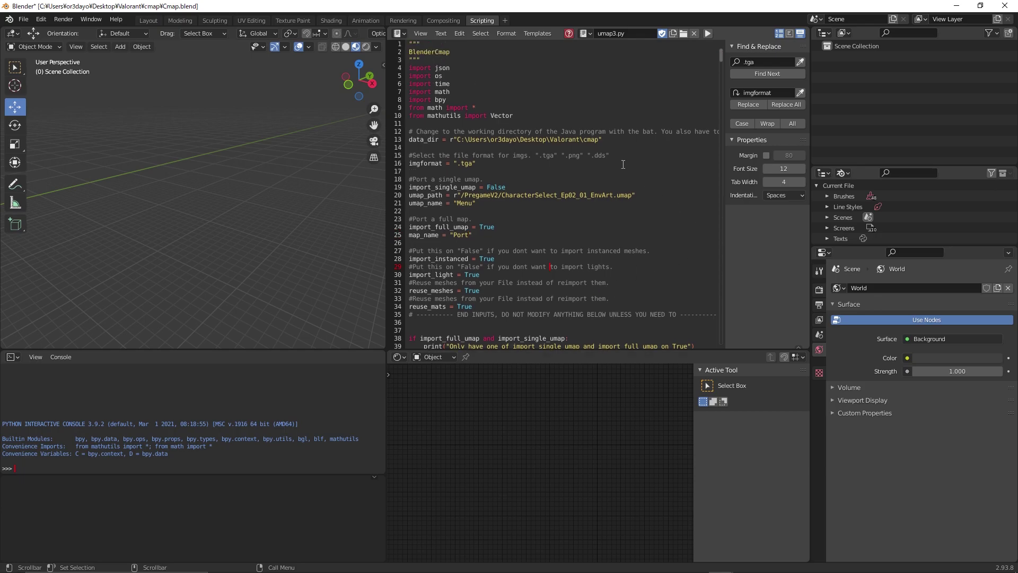
pyautogui.press('Up')
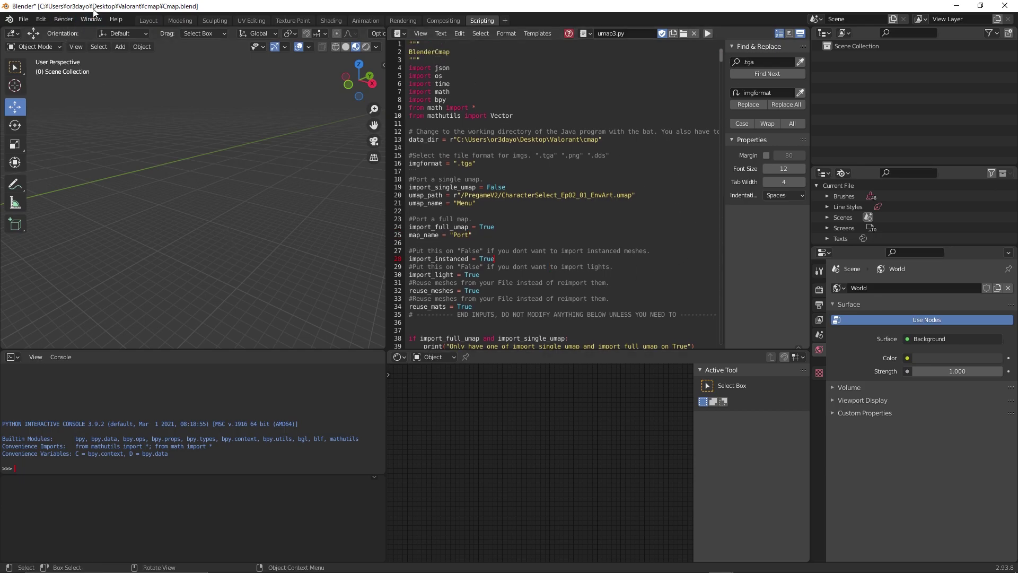
# - Show Blender's system console and run umap3.py to import the Port map
pyautogui.click(86, 21)
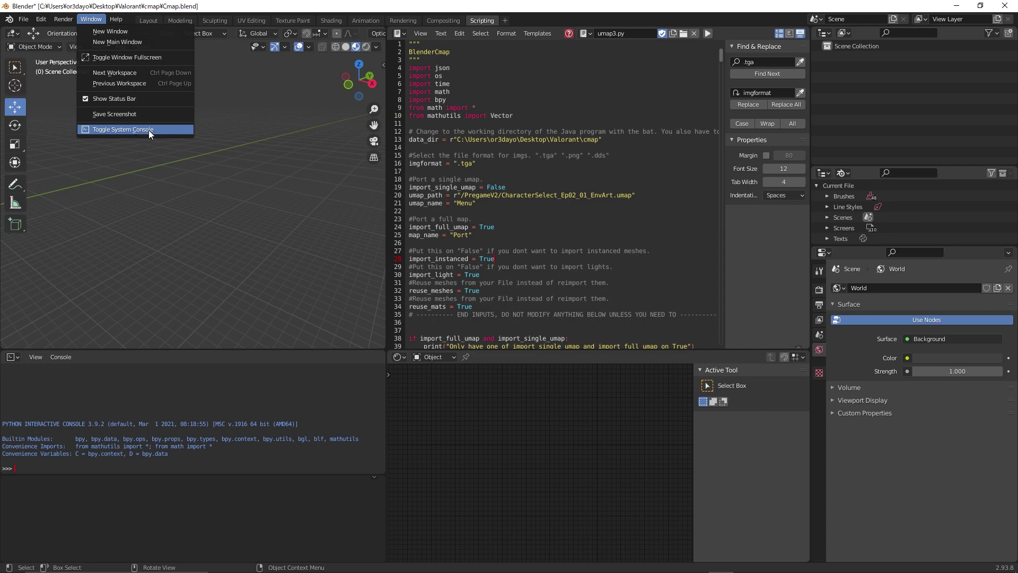
pyautogui.click(164, 132)
pyautogui.moveTo(252, 79)
pyautogui.mouseDown()
pyautogui.moveTo(408, 246)
pyautogui.moveTo(620, 268)
pyautogui.mouseUp()
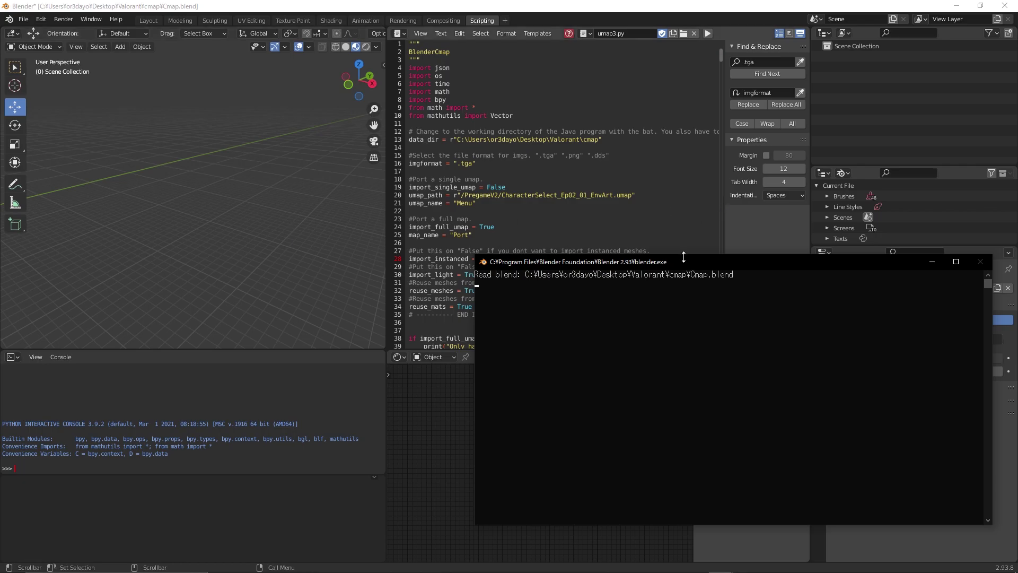
pyautogui.click(709, 33)
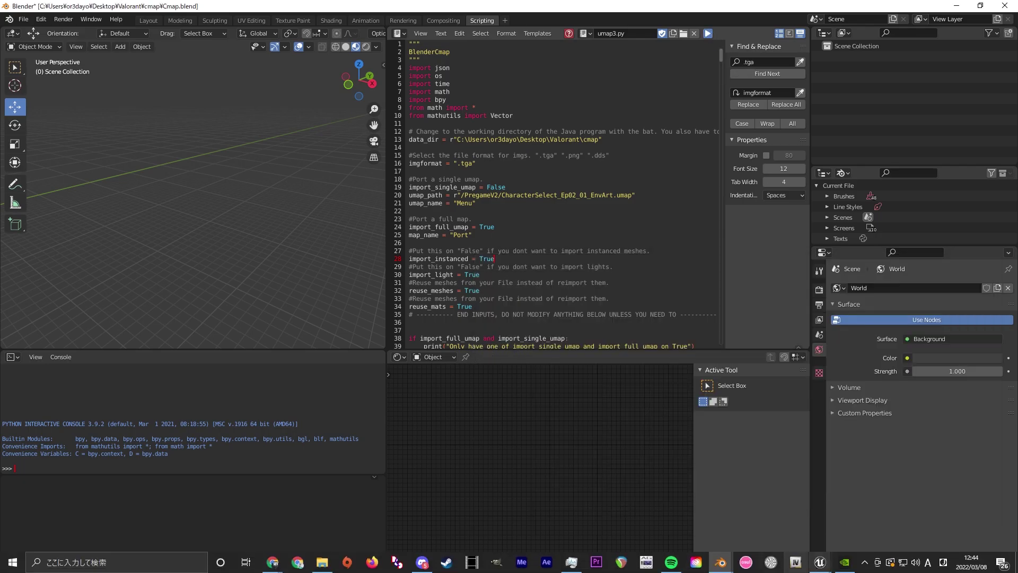
pyautogui.moveTo(721, 561)
pyautogui.click(772, 534)
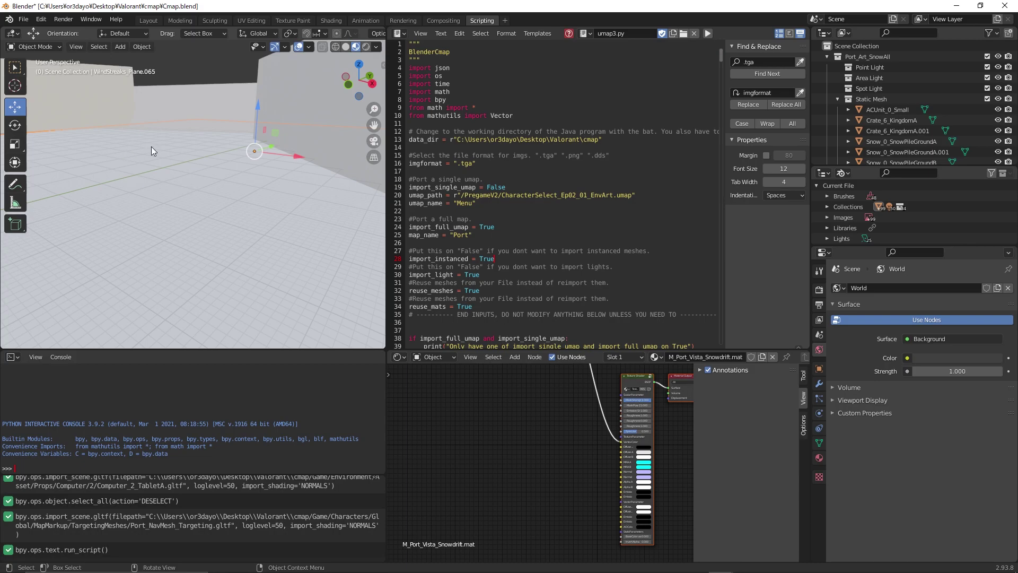
# - Switch to the Layout workspace and zoom out and orbit over the imported map
pyautogui.click(149, 21)
pyautogui.scroll(-3, 445, 218)
pyautogui.scroll(-3, 421, 209)
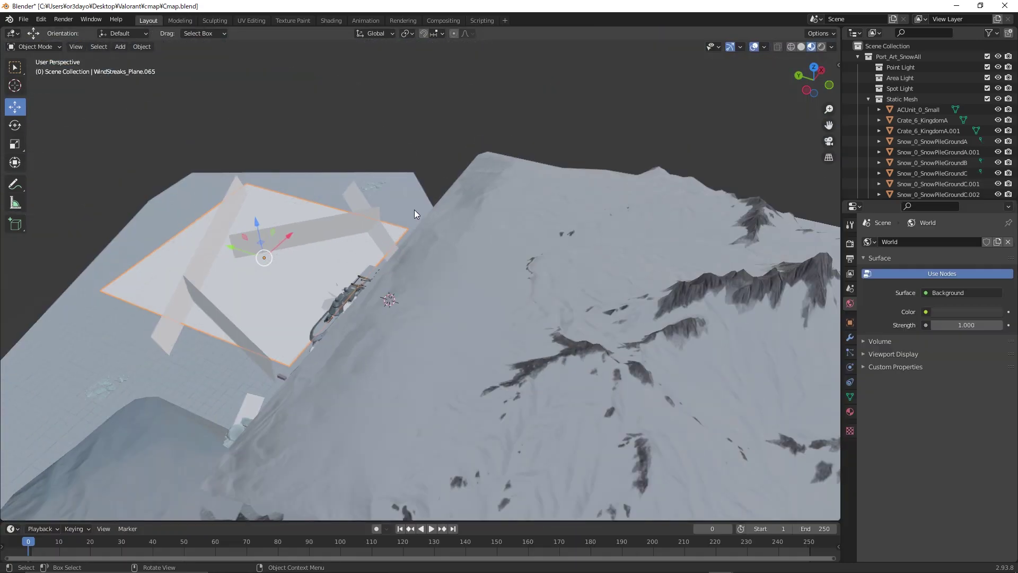
pyautogui.moveTo(415, 214)
pyautogui.mouseDown(button='middle')
pyautogui.moveTo(421, 284)
pyautogui.moveTo(393, 281)
pyautogui.moveTo(503, 284)
pyautogui.moveTo(610, 229)
pyautogui.mouseUp(button='middle')
pyautogui.moveTo(411, 227)
pyautogui.mouseDown(button='middle')
pyautogui.moveTo(525, 241)
pyautogui.moveTo(534, 212)
pyautogui.moveTo(767, 221)
pyautogui.moveTo(249, 225)
pyautogui.moveTo(338, 228)
pyautogui.moveTo(482, 257)
pyautogui.moveTo(277, 235)
pyautogui.moveTo(387, 283)
pyautogui.moveTo(187, 257)
pyautogui.moveTo(260, 206)
pyautogui.moveTo(281, 227)
pyautogui.moveTo(485, 260)
pyautogui.moveTo(300, 221)
pyautogui.moveTo(465, 261)
pyautogui.moveTo(562, 301)
pyautogui.moveTo(457, 258)
pyautogui.mouseUp(button='middle')
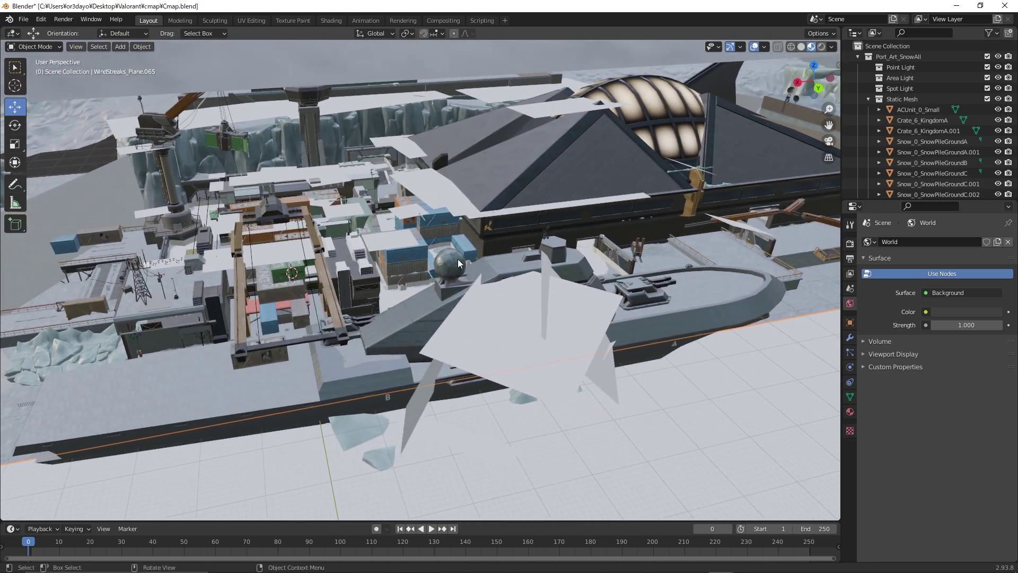
# - Select the wind streak planes over the roof and the electrical panel
pyautogui.click(437, 198)
pyautogui.click(499, 212)
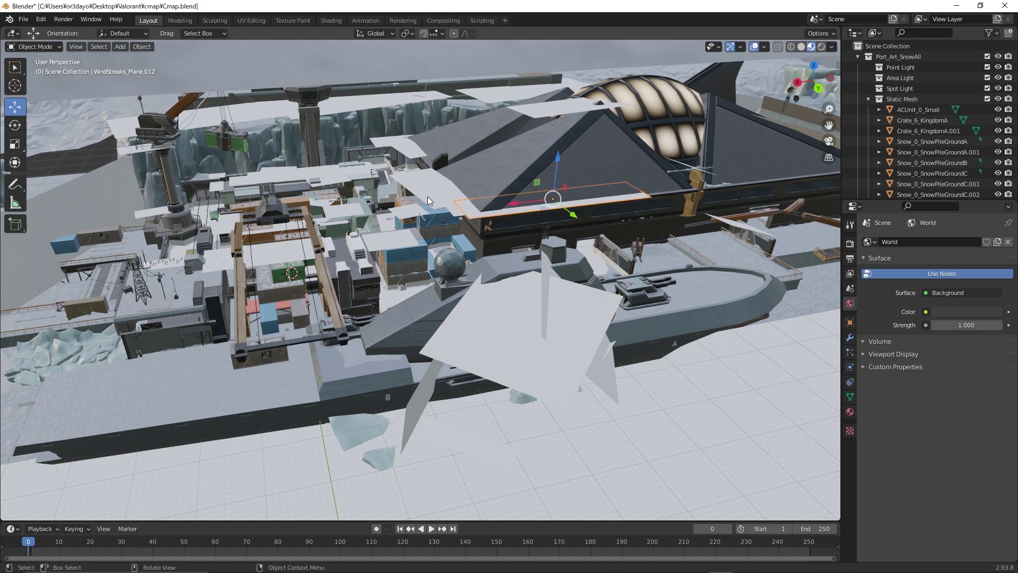
pyautogui.click(250, 175)
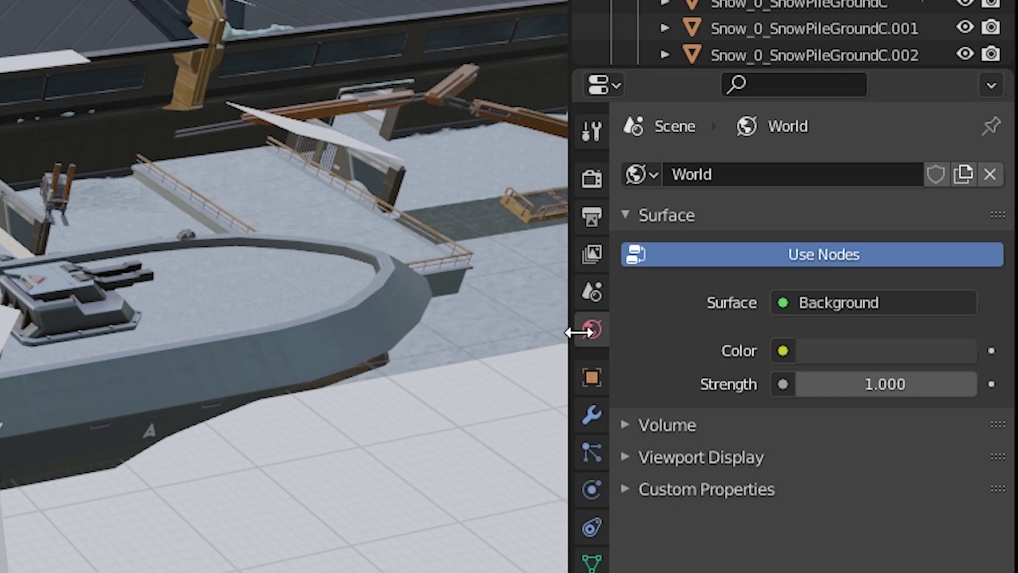
# - Copy 'WindStreaks_Plane' from the object's name and paste it into the Outliner filter
pyautogui.click(594, 377)
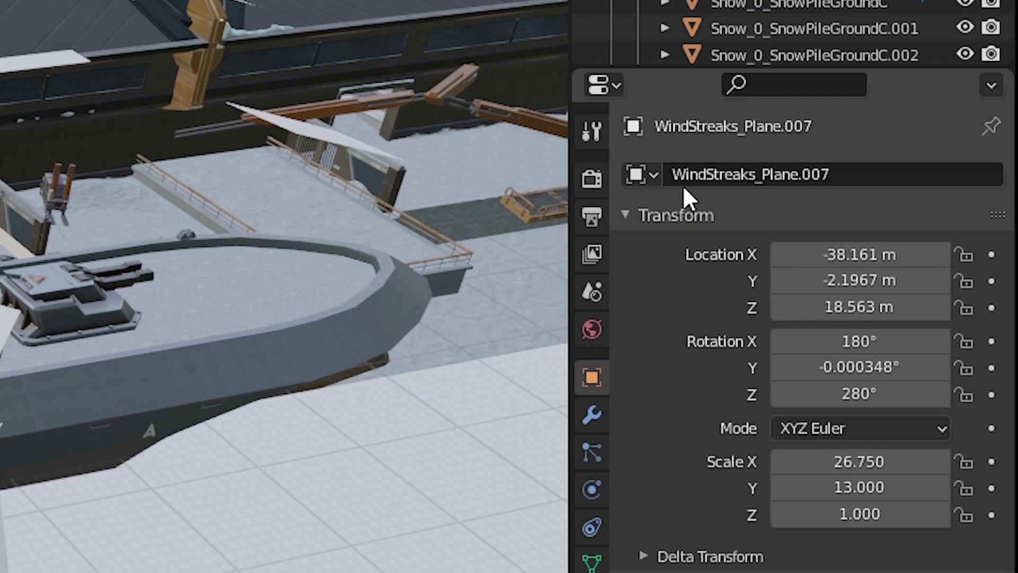
pyautogui.click(791, 172)
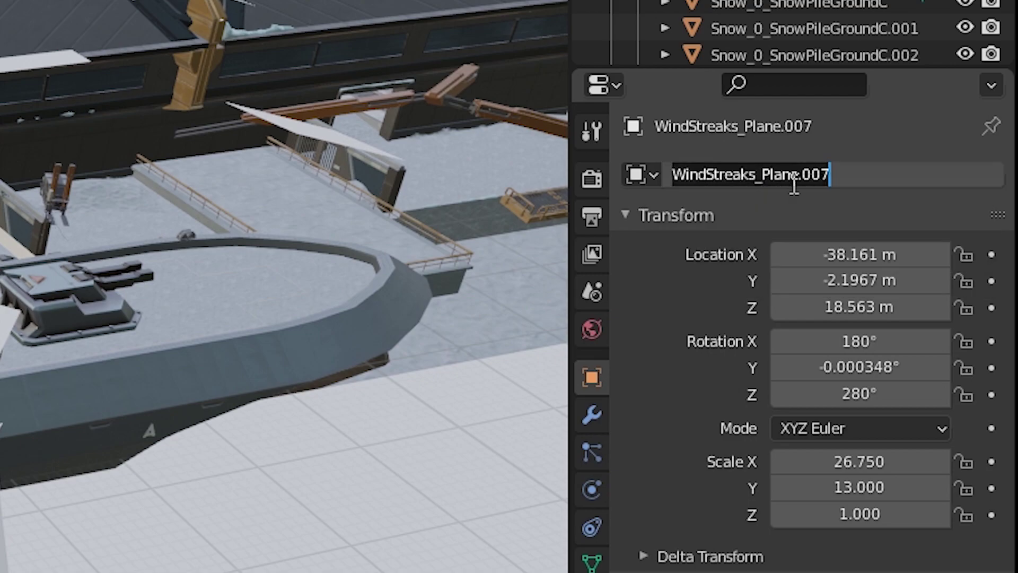
pyautogui.click(789, 173)
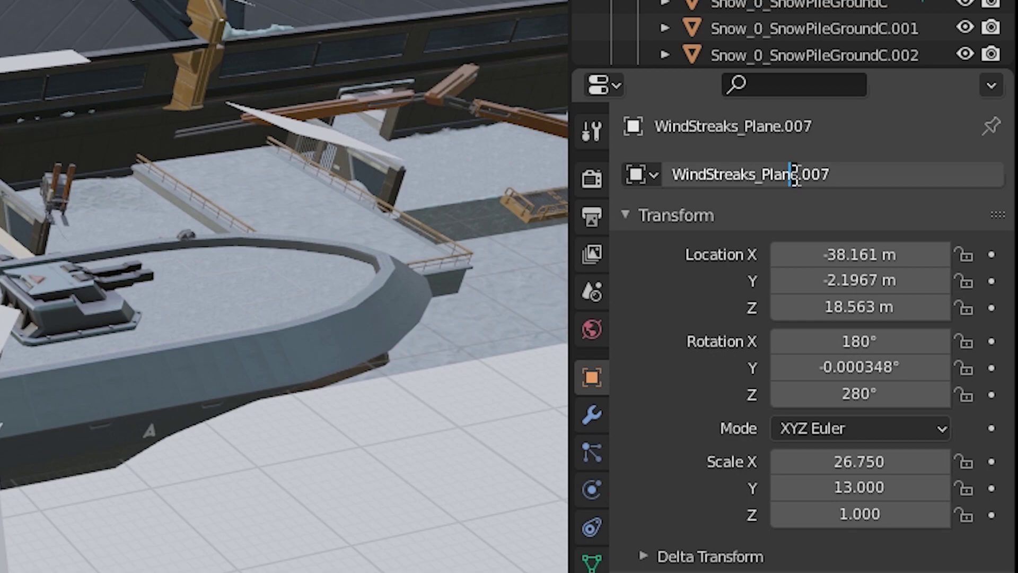
pyautogui.moveTo(794, 174); pyautogui.dragTo(674, 159)
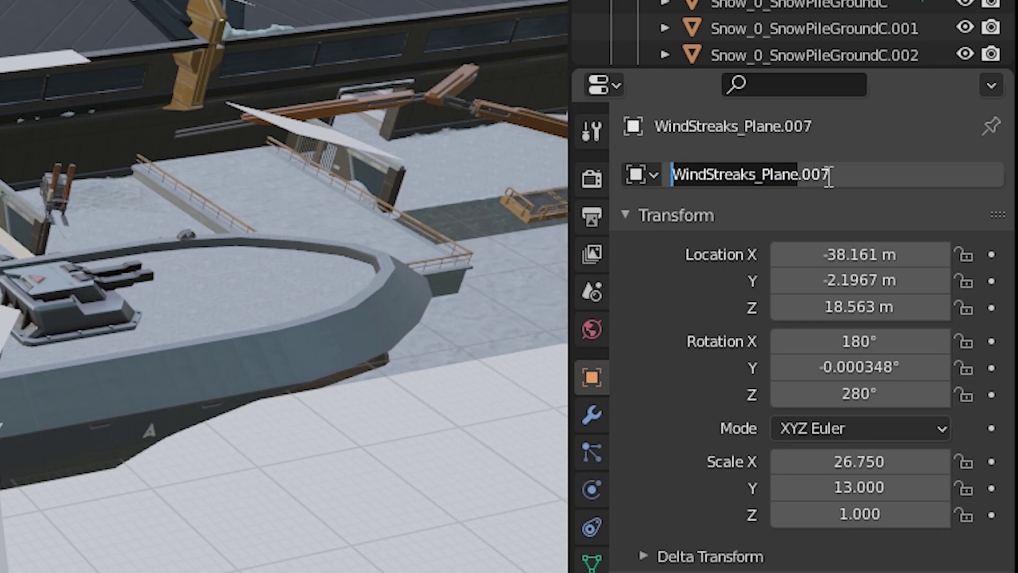
pyautogui.press('Escape')
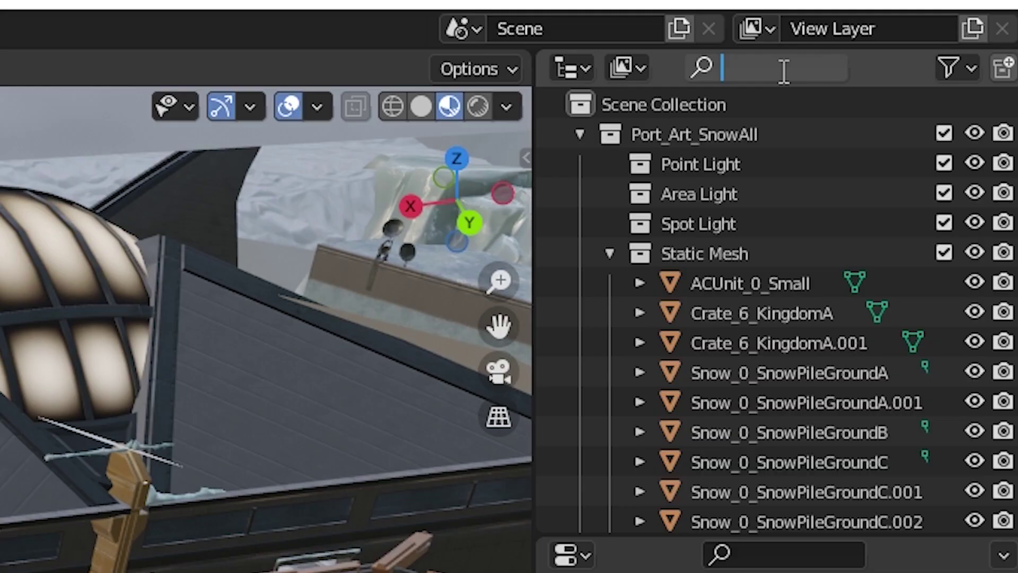
pyautogui.click(784, 71)
pyautogui.hotkey('ctrl', 'v')
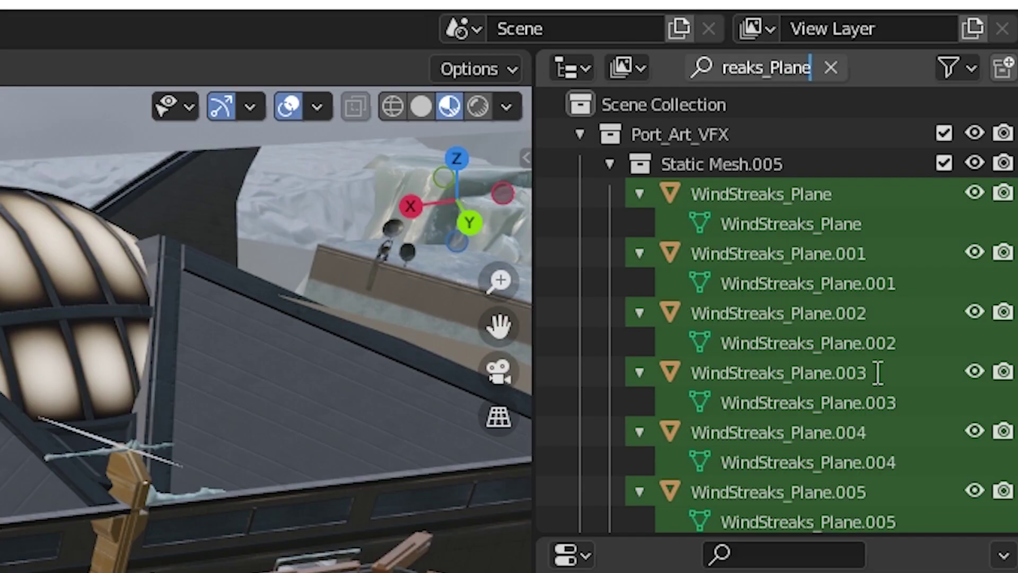
# - Apply the filter and hide WindStreaks_Plane through .003 in the viewport
pyautogui.press('Return')
pyautogui.scroll(-5, 848, 404)
pyautogui.scroll(-4, 864, 454)
pyautogui.scroll(-6, 875, 461)
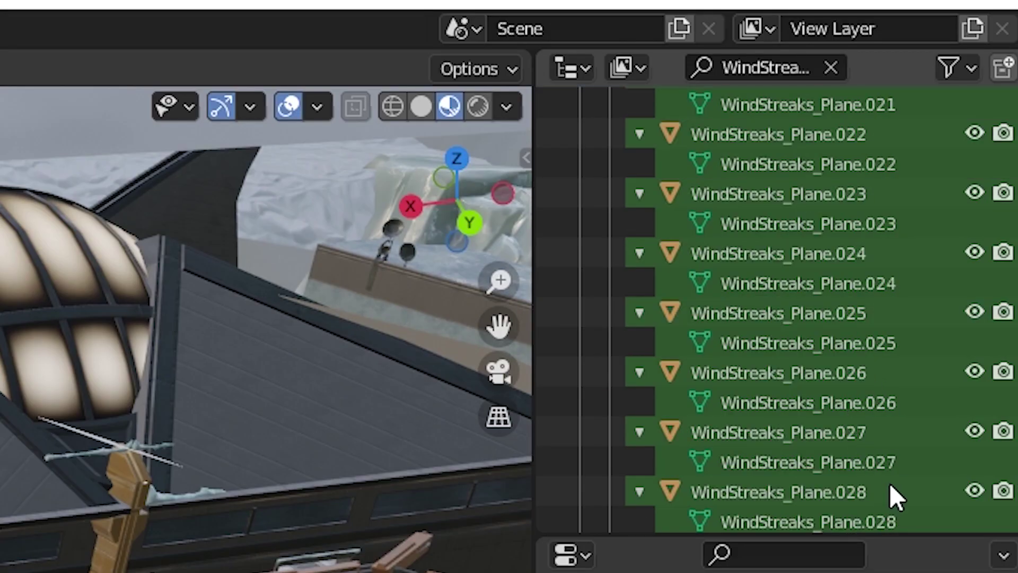
pyautogui.scroll(-8, 893, 496)
pyautogui.scroll(-5, 896, 490)
pyautogui.scroll(10, 935, 500)
pyautogui.scroll(10, 920, 466)
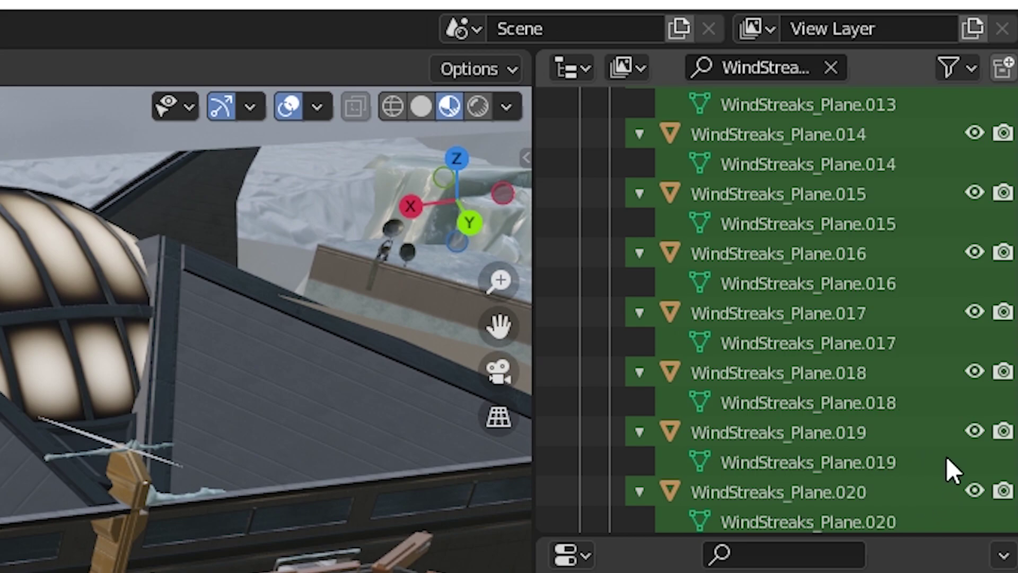
pyautogui.scroll(10, 949, 470)
pyautogui.click(974, 193)
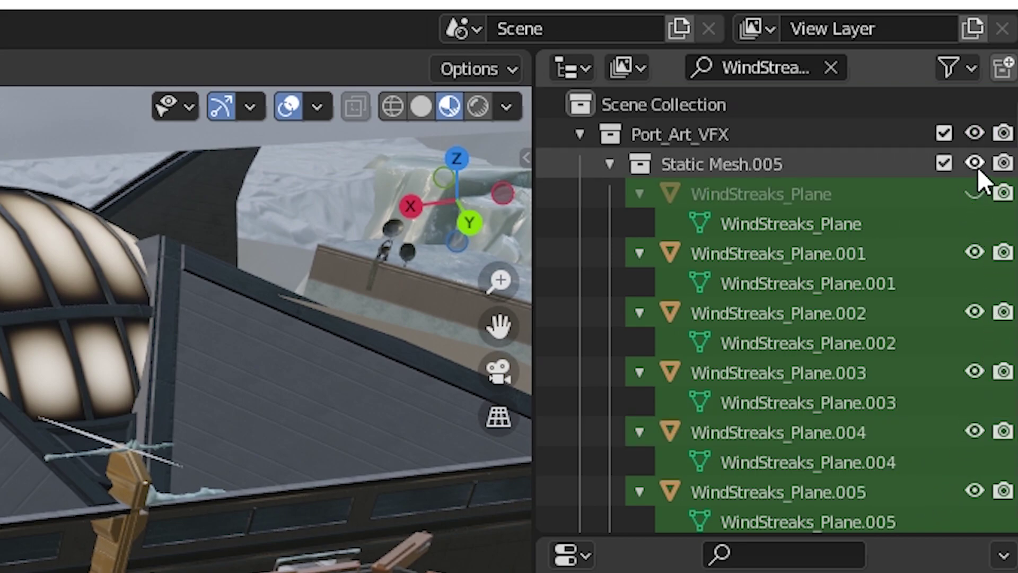
pyautogui.click(974, 253)
pyautogui.click(973, 312)
pyautogui.click(973, 371)
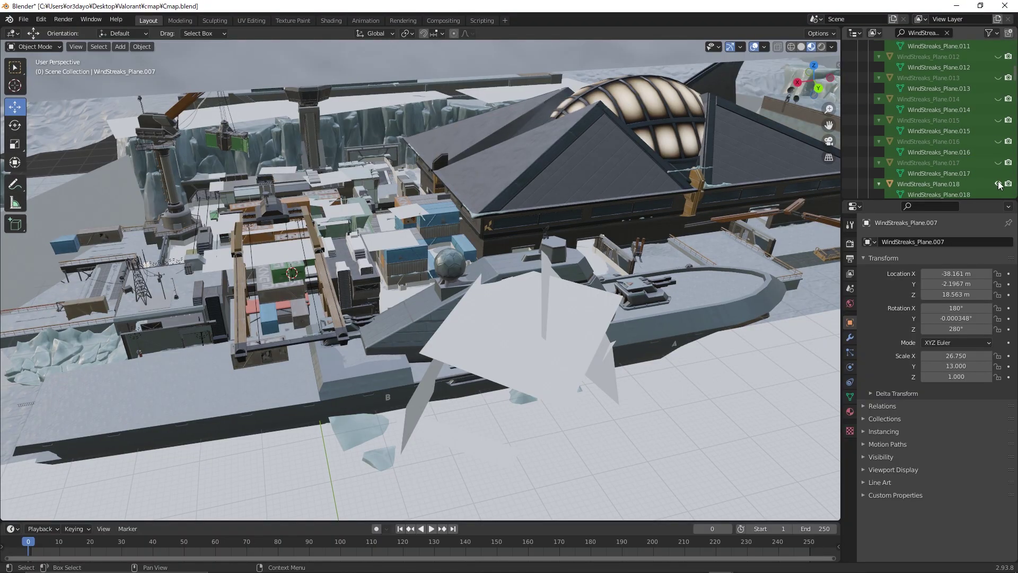
# - Drag across the eye icons to hide the remaining wind streak planes through .082
pyautogui.moveTo(1001, 122); pyautogui.dragTo(1001, 172)
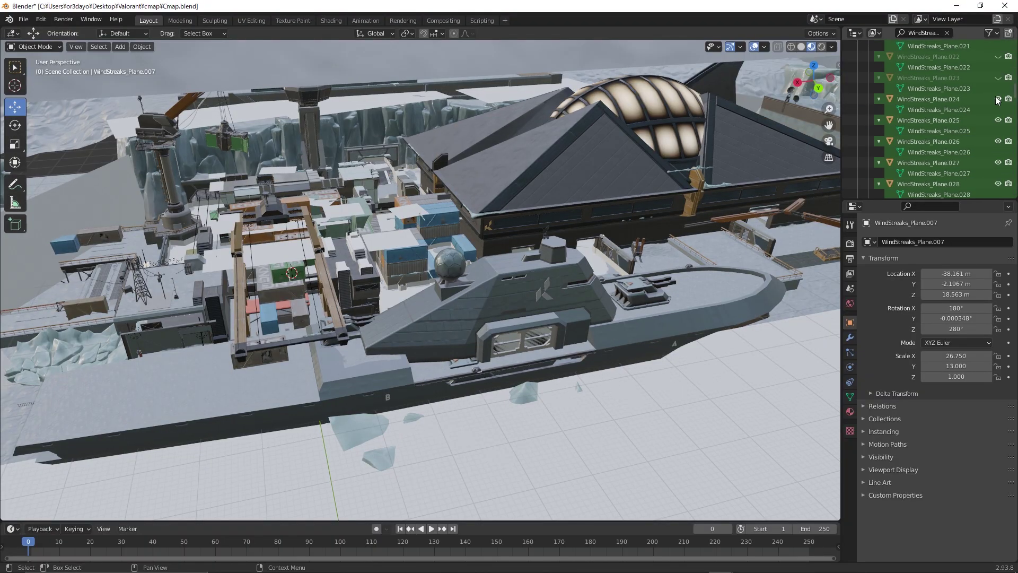
pyautogui.scroll(-10, 1000, 172)
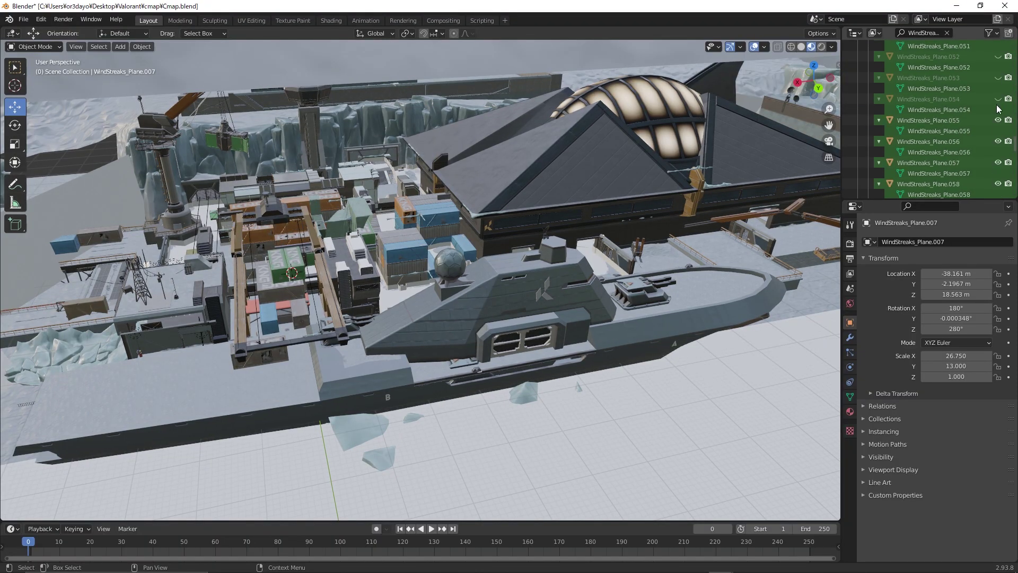
pyautogui.moveTo(1000, 59); pyautogui.dragTo(997, 179)
pyautogui.scroll(-5, 997, 179)
pyautogui.moveTo(998, 50); pyautogui.dragTo(998, 179)
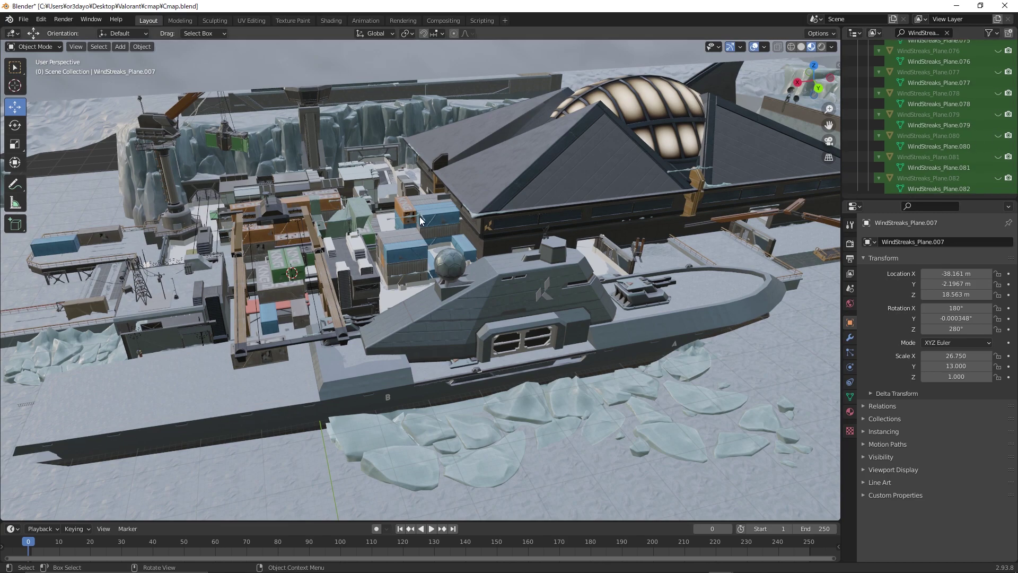
# - Orbit and zoom out to view the whole port without the wind streaks
pyautogui.moveTo(419, 216)
pyautogui.mouseDown(button='middle')
pyautogui.moveTo(465, 225)
pyautogui.moveTo(403, 219)
pyautogui.moveTo(430, 230)
pyautogui.mouseUp(button='middle')
pyautogui.scroll(2, 568, 286)
pyautogui.scroll(2, 545, 264)
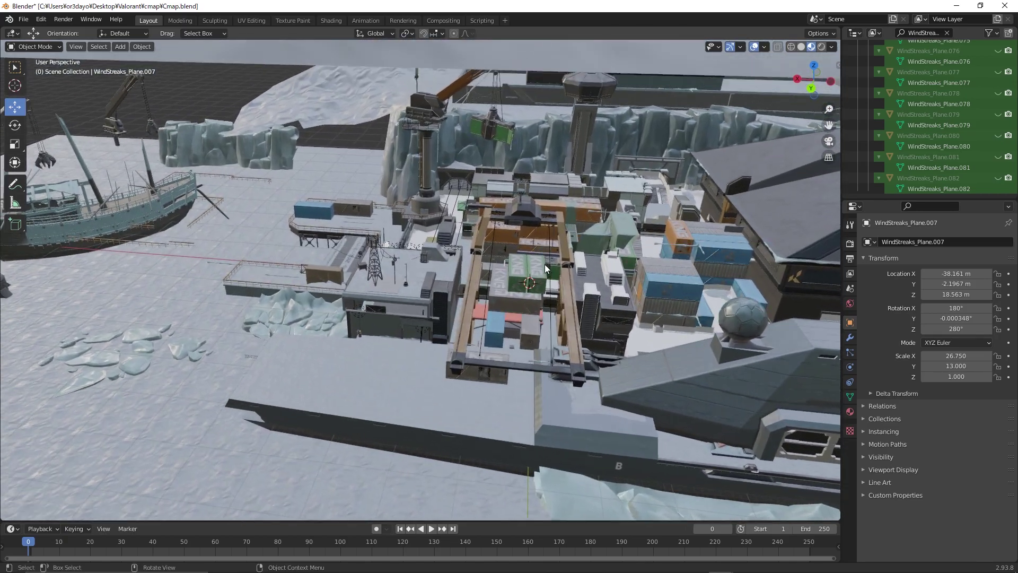
pyautogui.scroll(-2, 574, 276)
pyautogui.scroll(-3, 570, 285)
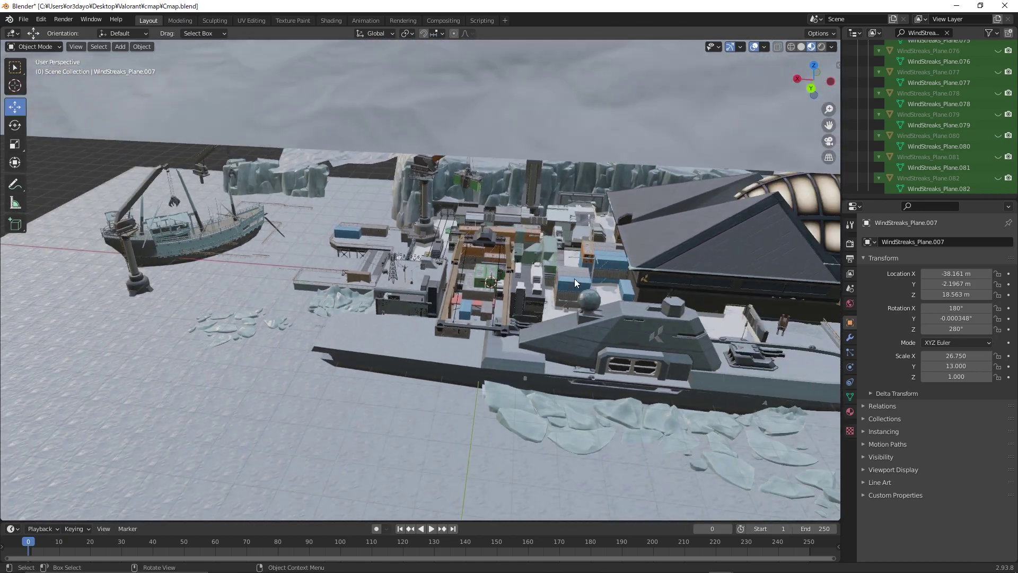
pyautogui.scroll(-3, 574, 279)
pyautogui.moveTo(588, 267); pyautogui.dragTo(419, 276, button='middle')
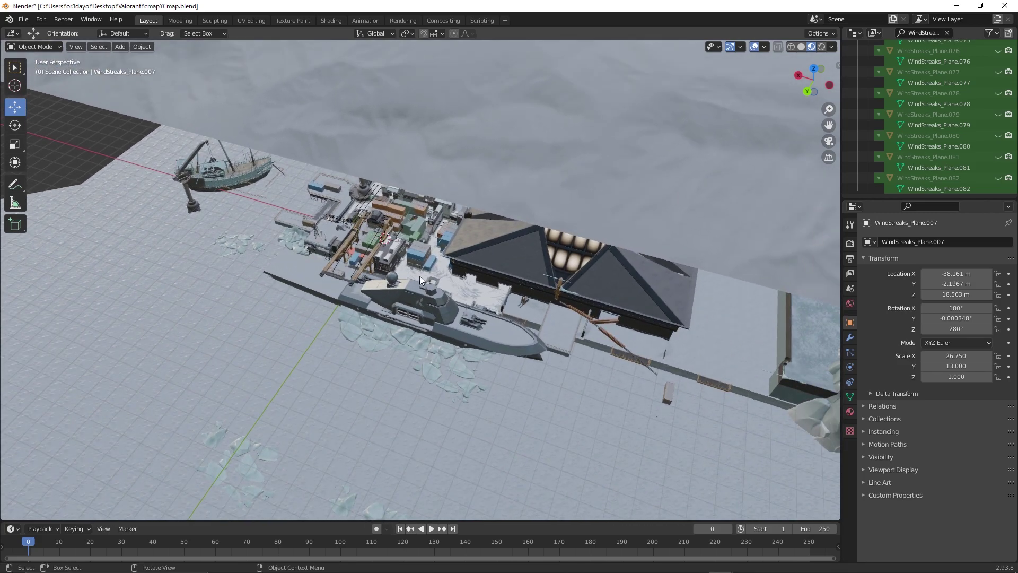
# - Add a new camera to the scene and look through it
pyautogui.click(15, 85)
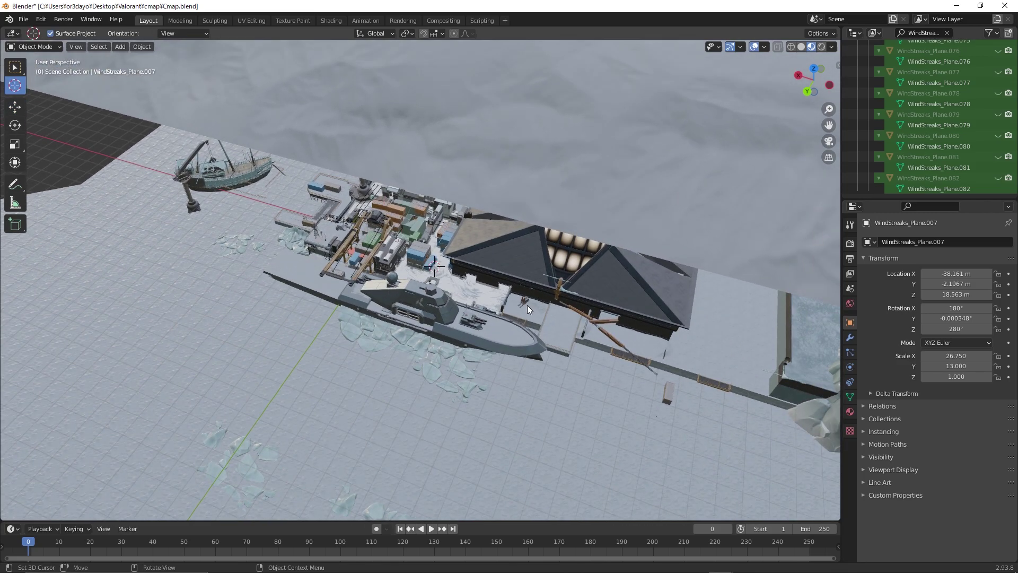
pyautogui.hotkey('shift', 'a')
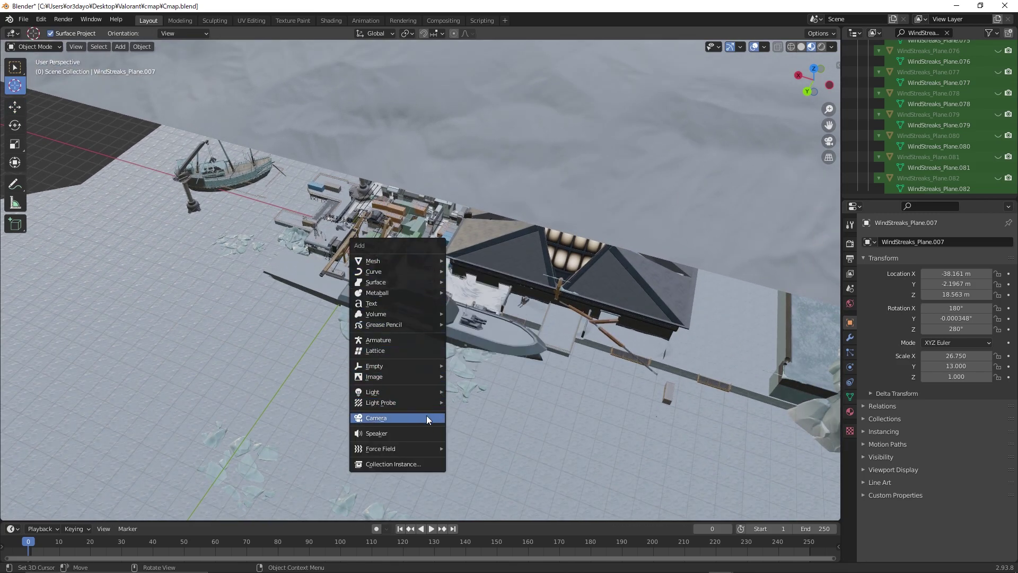
pyautogui.click(398, 417)
pyautogui.press('KP_0')
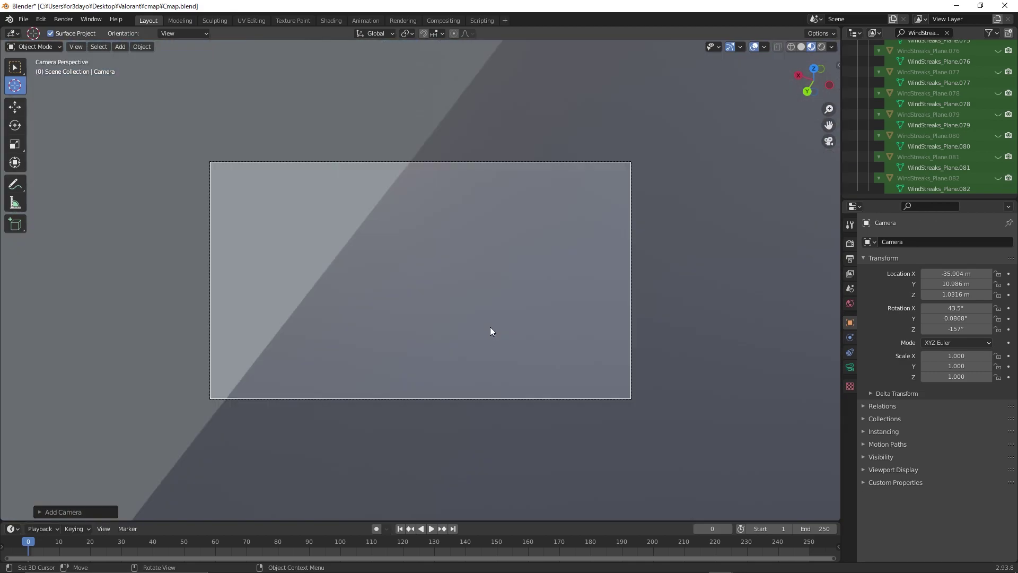
pyautogui.scroll(-1, 489, 326)
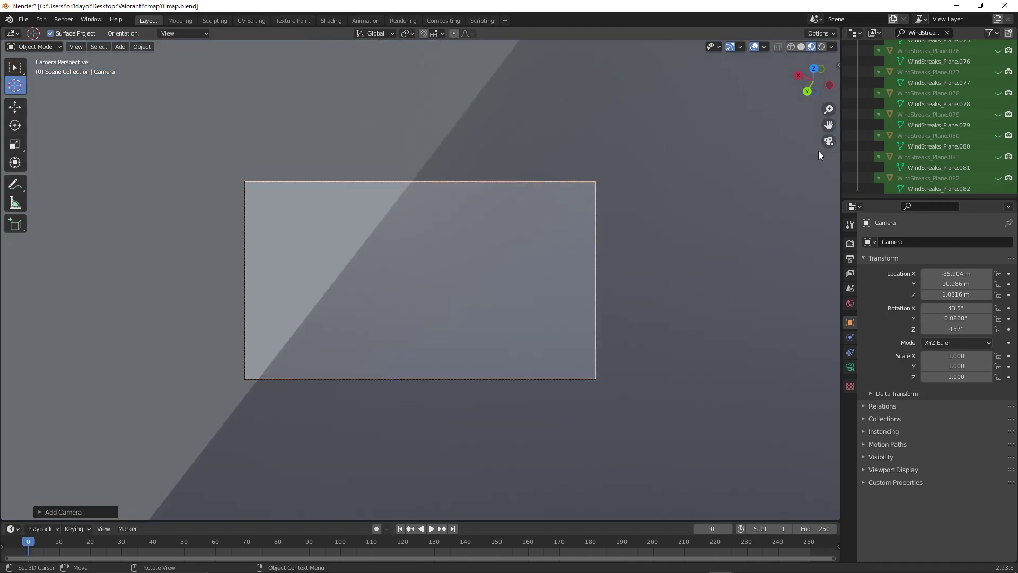
# - Enable Camera to View in the sidebar, then tilt the camera low and level
pyautogui.press('n')
pyautogui.click(833, 111)
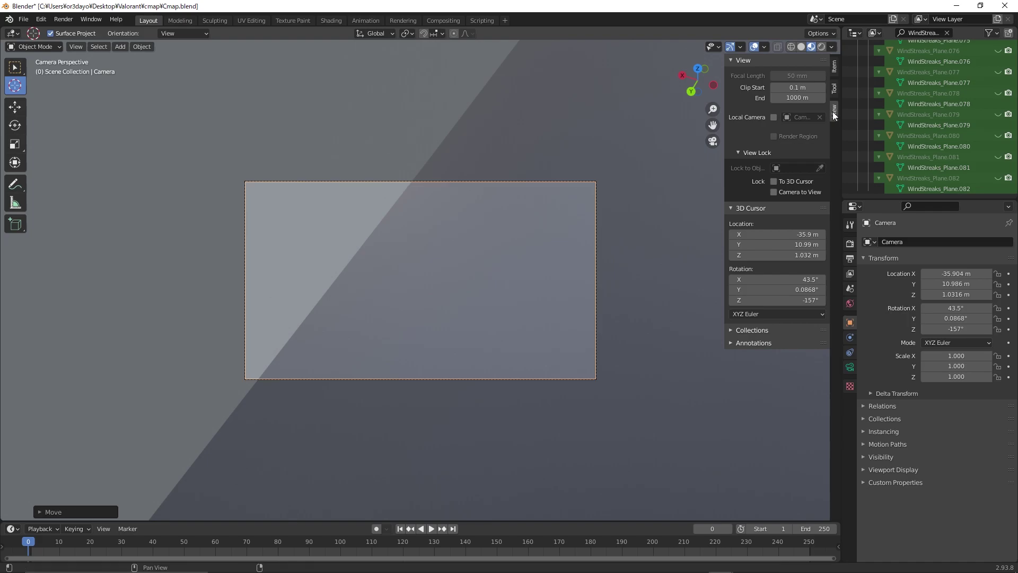
pyautogui.click(774, 192)
pyautogui.scroll(-2, 498, 203)
pyautogui.scroll(-2, 498, 196)
pyautogui.scroll(-2, 496, 195)
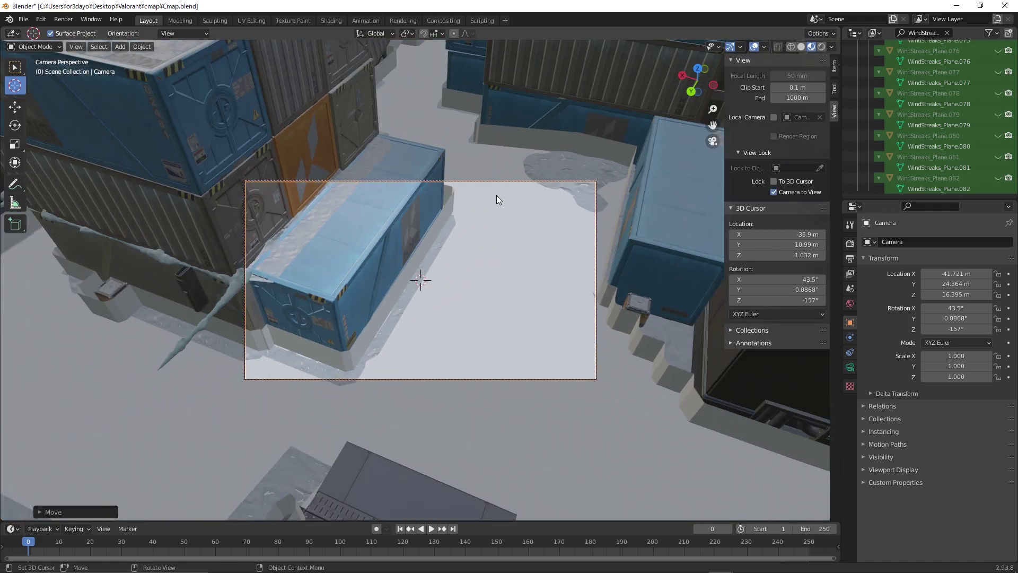
pyautogui.moveTo(496, 196); pyautogui.dragTo(462, 138, button='middle')
# - Place the 3D cursor in the container yard and select Port_NavMesh_Targeting's name for copying
pyautogui.click(474, 281)
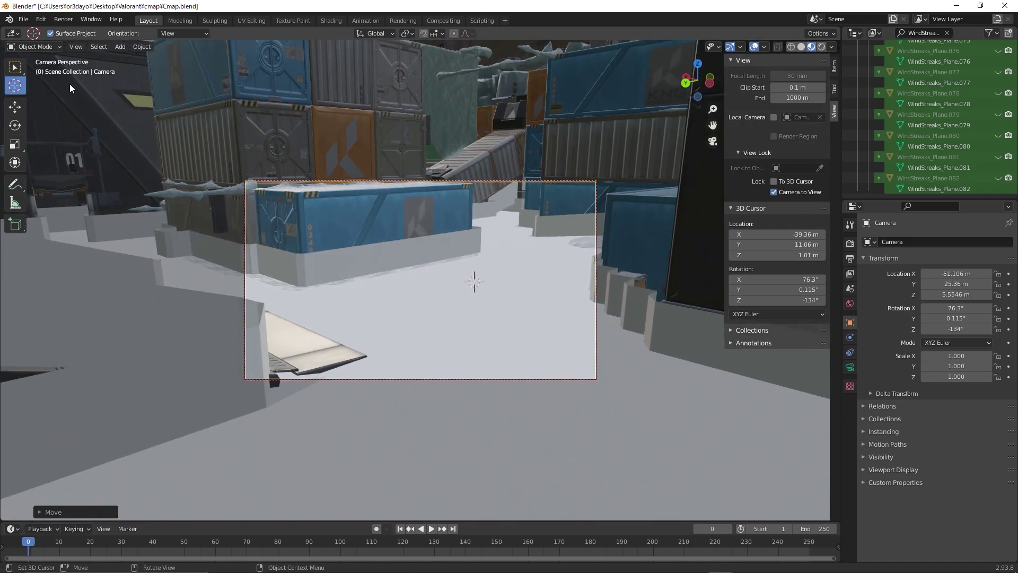
pyautogui.click(16, 107)
pyautogui.click(466, 431)
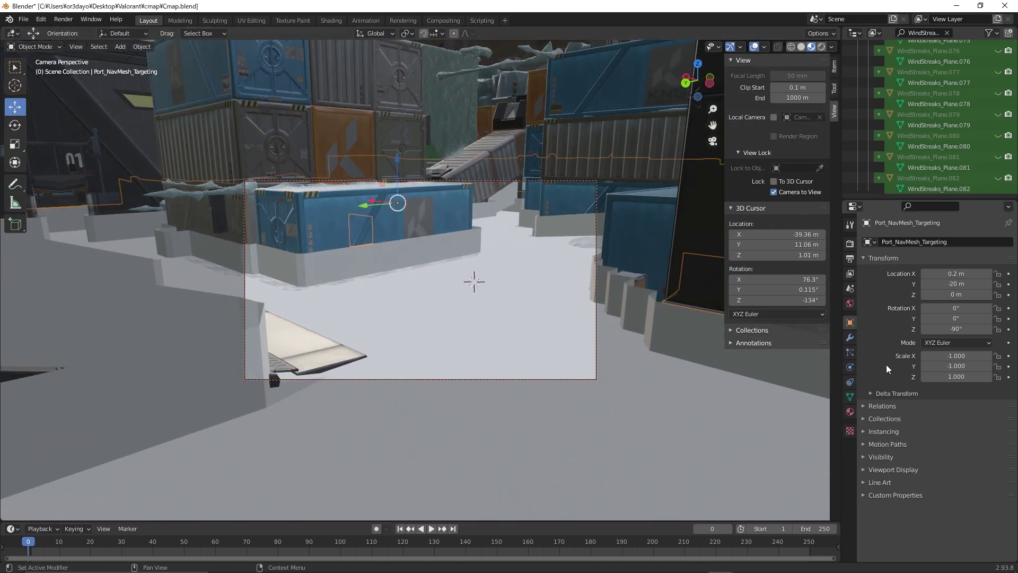
pyautogui.click(953, 242)
# - Filter the Outliner to Port_NavMesh_Targeting and hide it in the viewport
pyautogui.hotkey('ctrl', 'c')
pyautogui.click(946, 33)
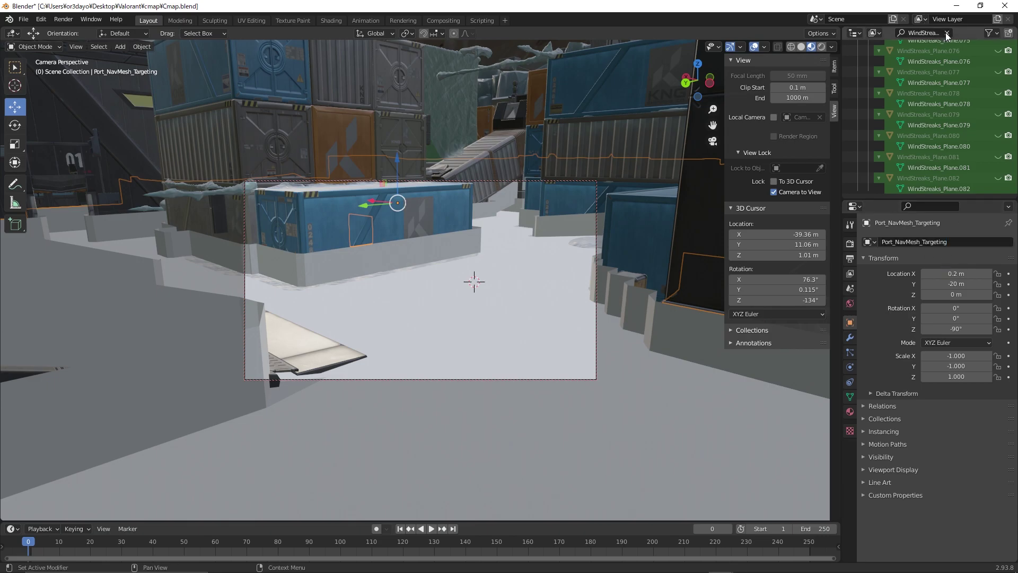
pyautogui.hotkey('ctrl', 'v')
pyautogui.press('Return')
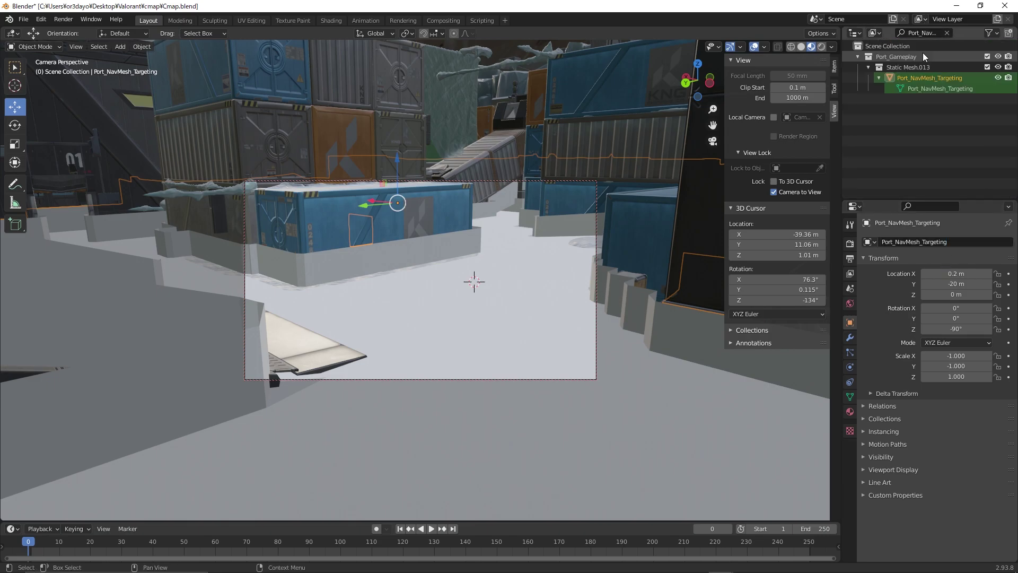
pyautogui.click(998, 78)
# - Select Floor_5_AttackerDockA and Floor_4_MidA, comparing with the navmesh shown and hidden, ending hidden
pyautogui.click(426, 394)
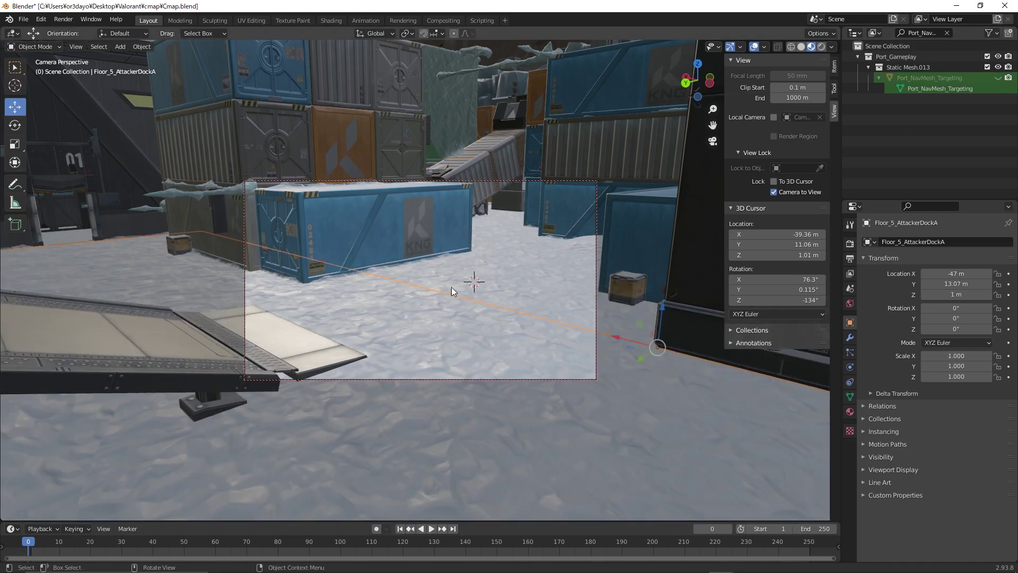
pyautogui.click(493, 271)
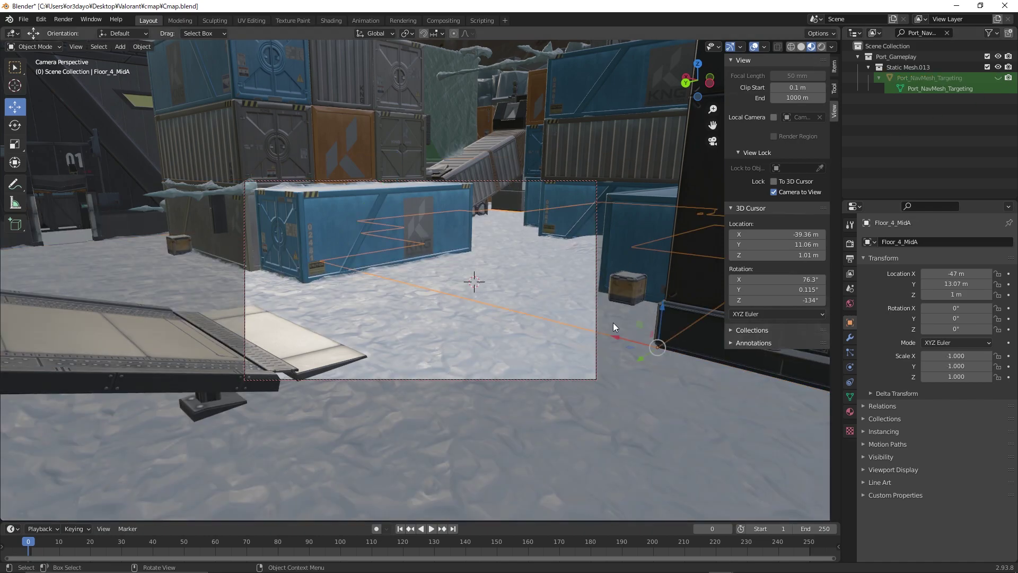
pyautogui.click(998, 78)
pyautogui.click(998, 78)
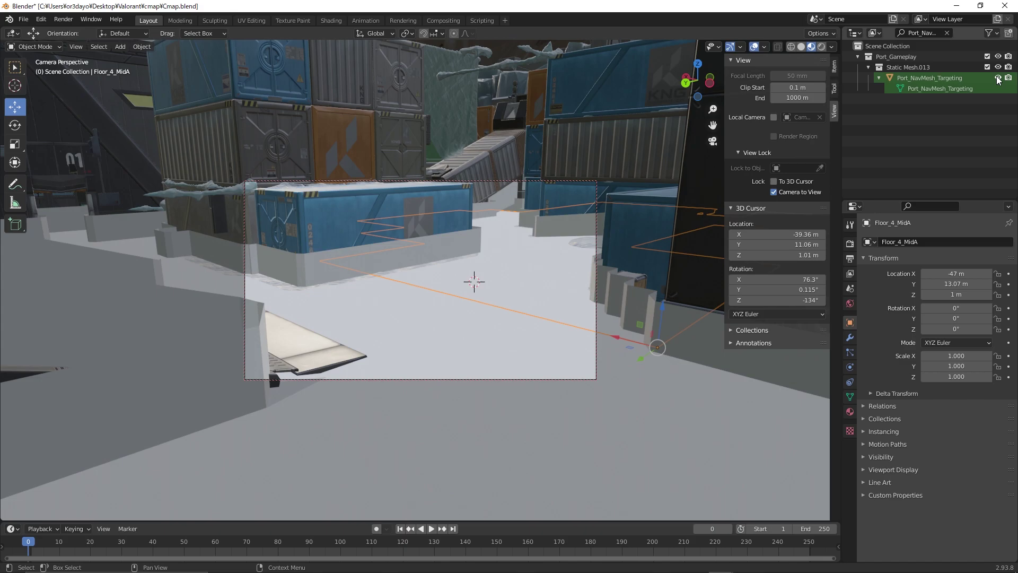
pyautogui.click(998, 78)
pyautogui.click(1001, 78)
pyautogui.click(1000, 78)
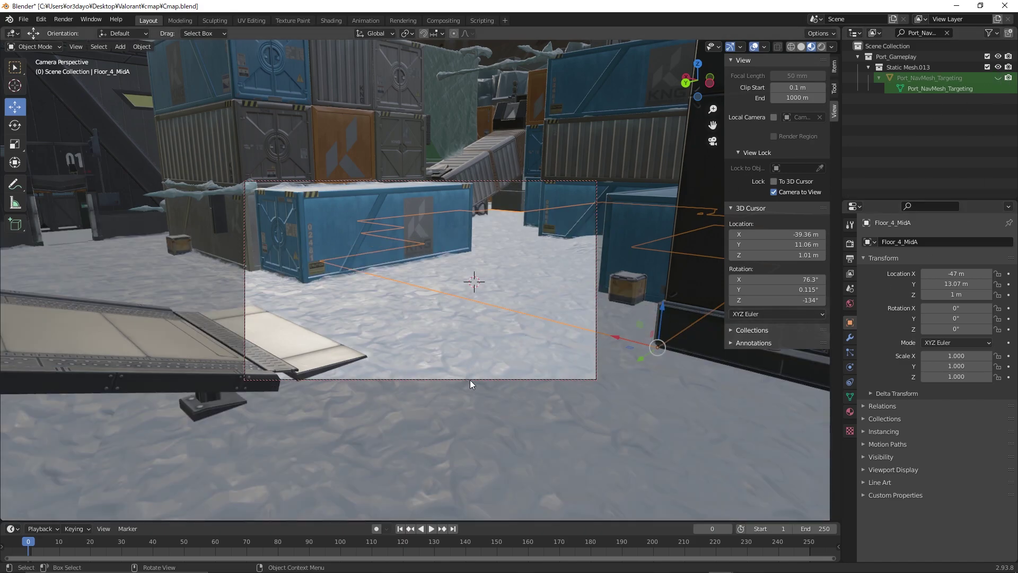
# - Fly the camera forward and back through the container yard
pyautogui.scroll(2, 492, 222)
pyautogui.scroll(-4, 492, 224)
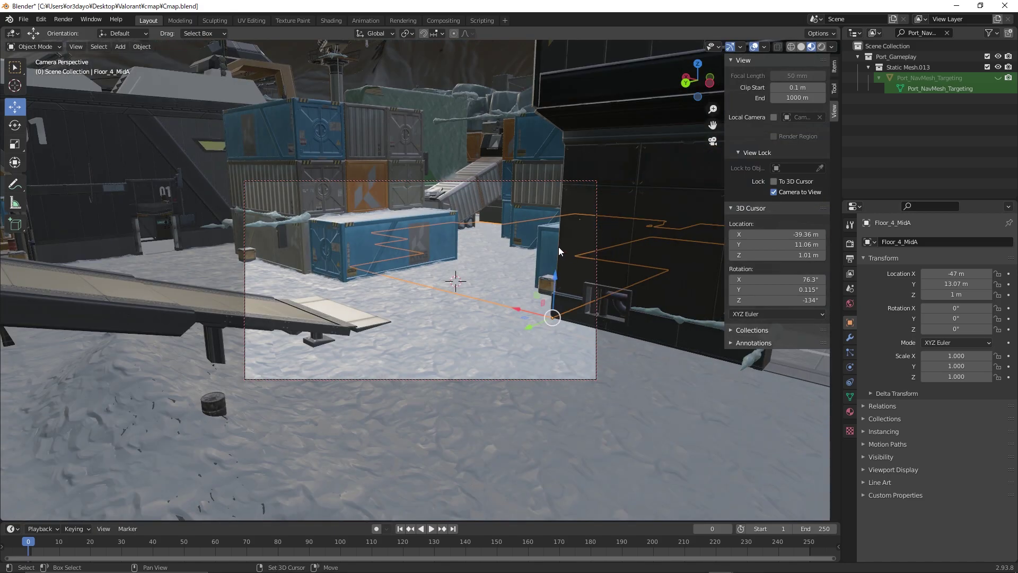
pyautogui.scroll(4, 305, 185)
pyautogui.scroll(3, 329, 221)
pyautogui.scroll(3, 339, 226)
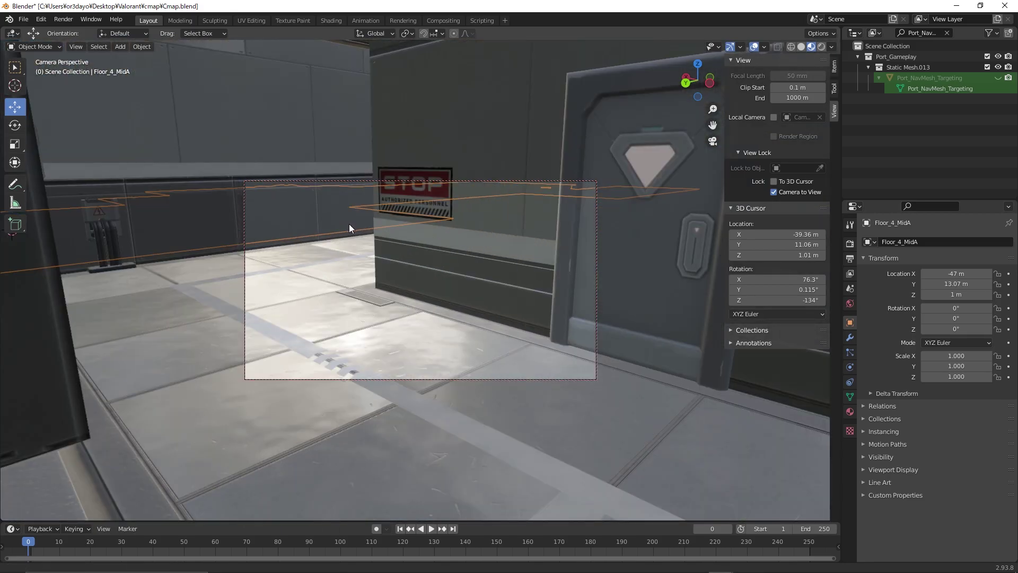
pyautogui.scroll(3, 372, 255)
pyautogui.scroll(2, 435, 280)
pyautogui.scroll(2, 478, 281)
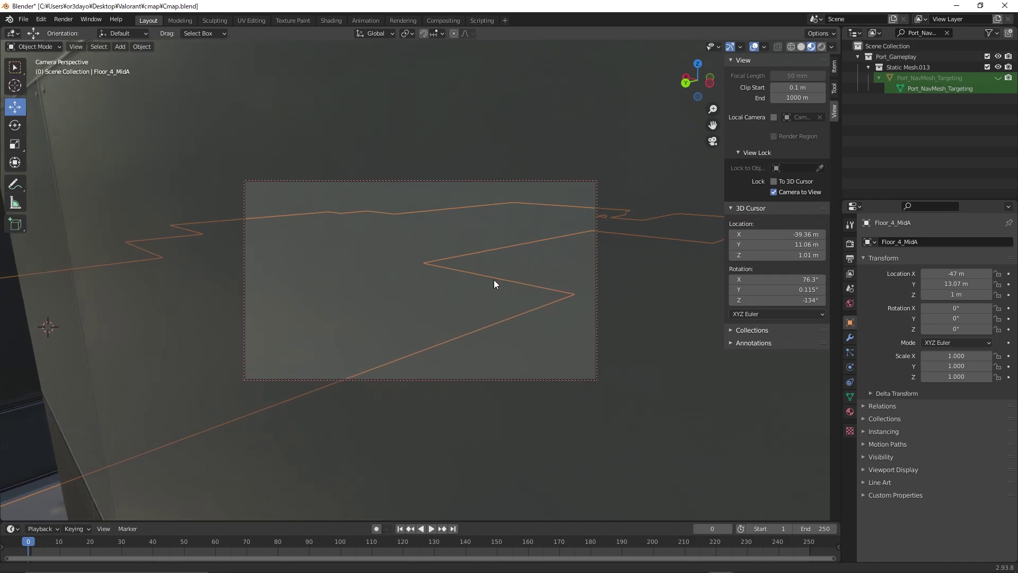
pyautogui.scroll(-3, 496, 281)
pyautogui.scroll(3, 525, 282)
pyautogui.scroll(-3, 547, 273)
# - Turn the camera toward another direction and fly on until it looks down on the roof
pyautogui.moveTo(552, 267); pyautogui.dragTo(381, 335, button='middle')
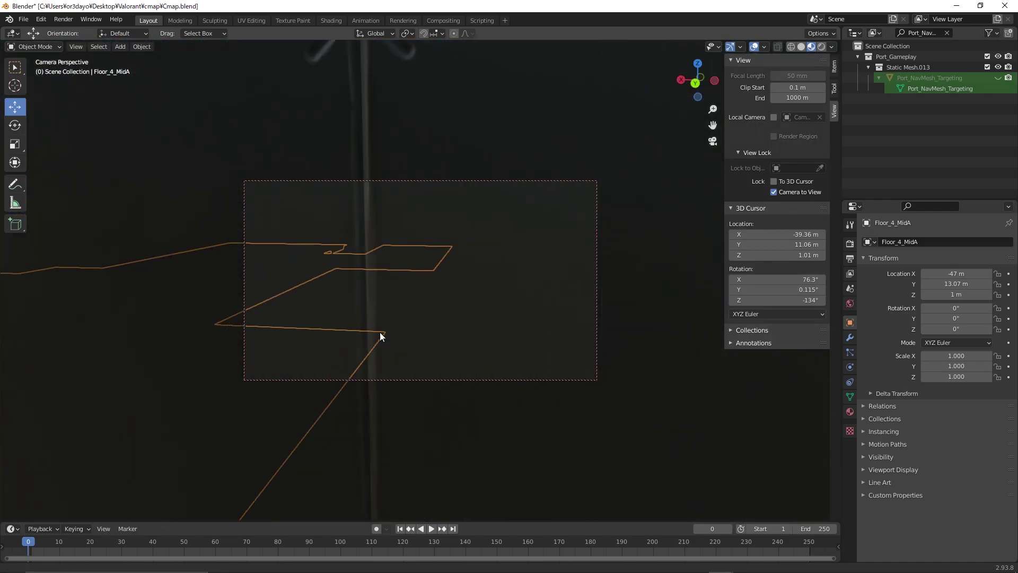
pyautogui.scroll(-3, 441, 318)
pyautogui.scroll(4, 557, 279)
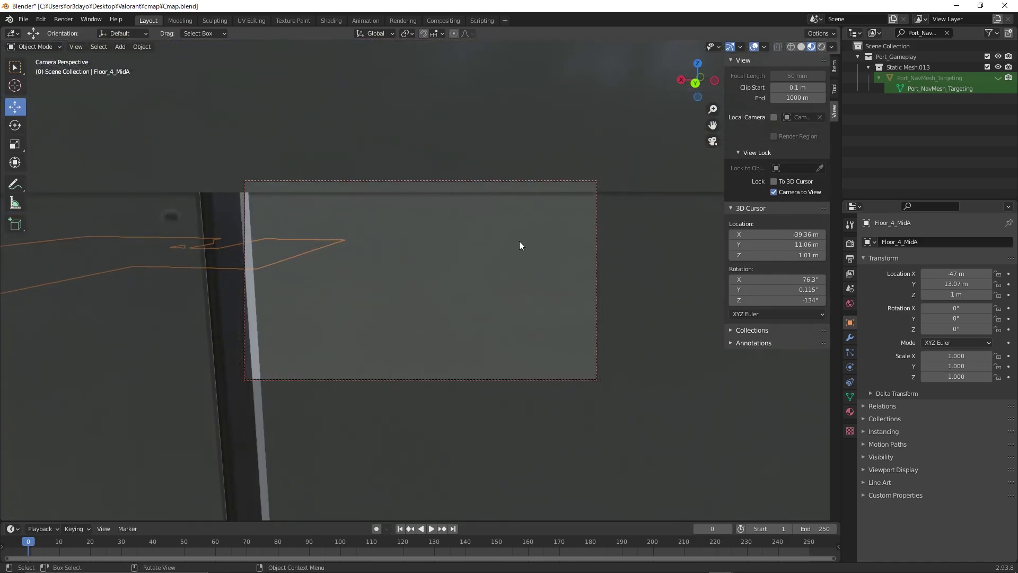
pyautogui.scroll(-2, 523, 244)
pyautogui.scroll(-2, 530, 244)
pyautogui.scroll(1, 510, 271)
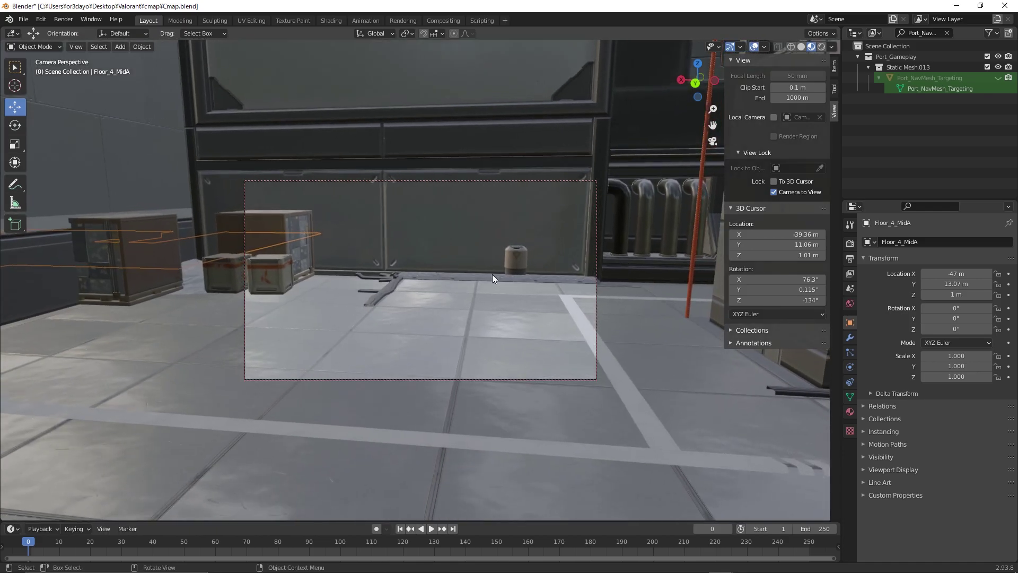
pyautogui.scroll(3, 531, 260)
pyautogui.scroll(2, 440, 308)
pyautogui.scroll(-2, 543, 258)
pyautogui.moveTo(545, 257)
pyautogui.mouseDown(button='middle')
pyautogui.moveTo(365, 250)
pyautogui.moveTo(557, 270)
pyautogui.mouseUp(button='middle')
# - Pull back and orbit over the crane and crates to an overhead view of the port
pyautogui.scroll(-3, 355, 246)
pyautogui.scroll(-3, 403, 250)
pyautogui.scroll(-2, 424, 254)
pyautogui.scroll(1, 393, 272)
pyautogui.moveTo(392, 271)
pyautogui.mouseDown(button='middle')
pyautogui.moveTo(425, 266)
pyautogui.moveTo(346, 265)
pyautogui.moveTo(427, 268)
pyautogui.mouseUp(button='middle')
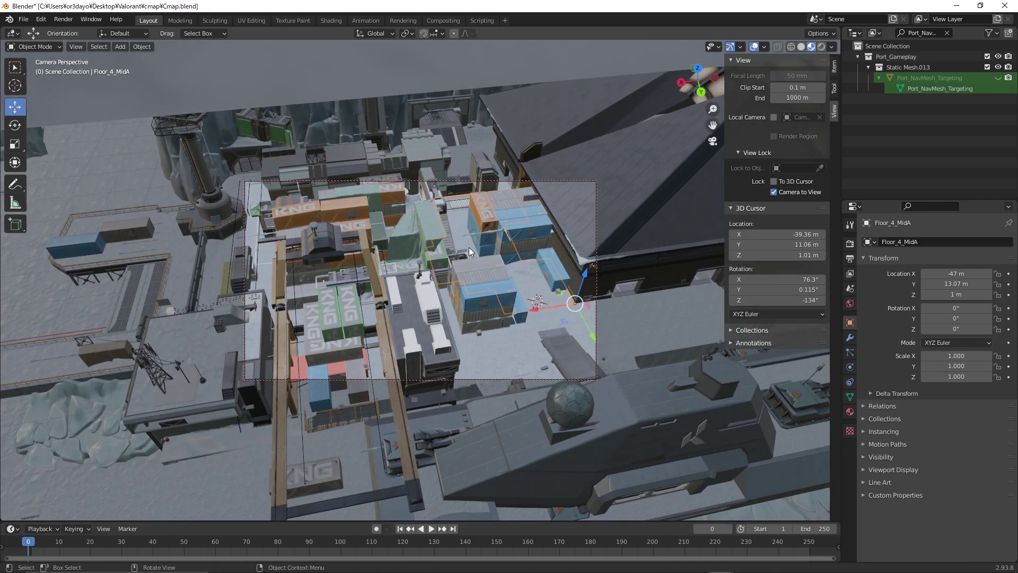
pyautogui.moveTo(526, 272); pyautogui.dragTo(580, 262, button='middle')
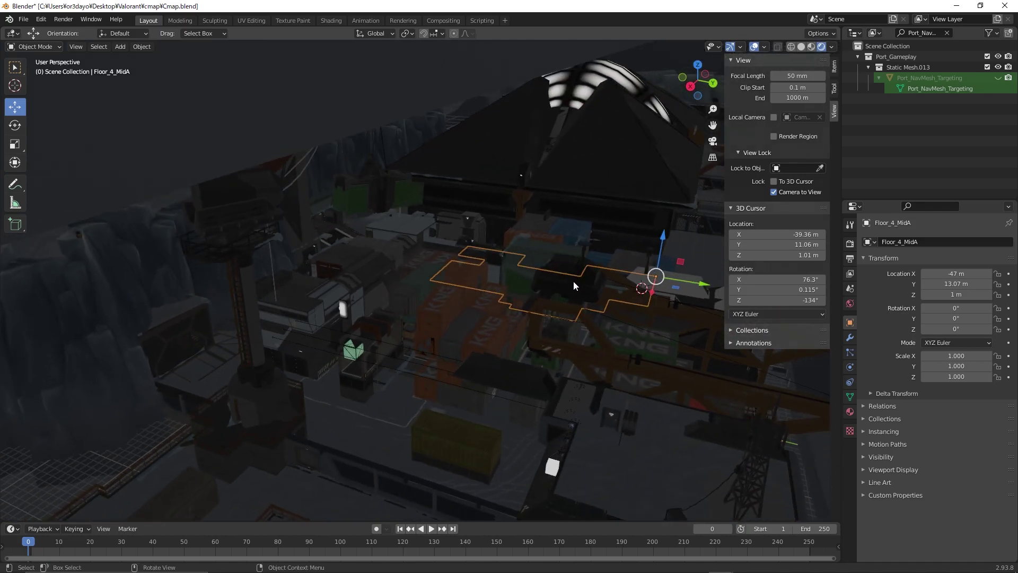